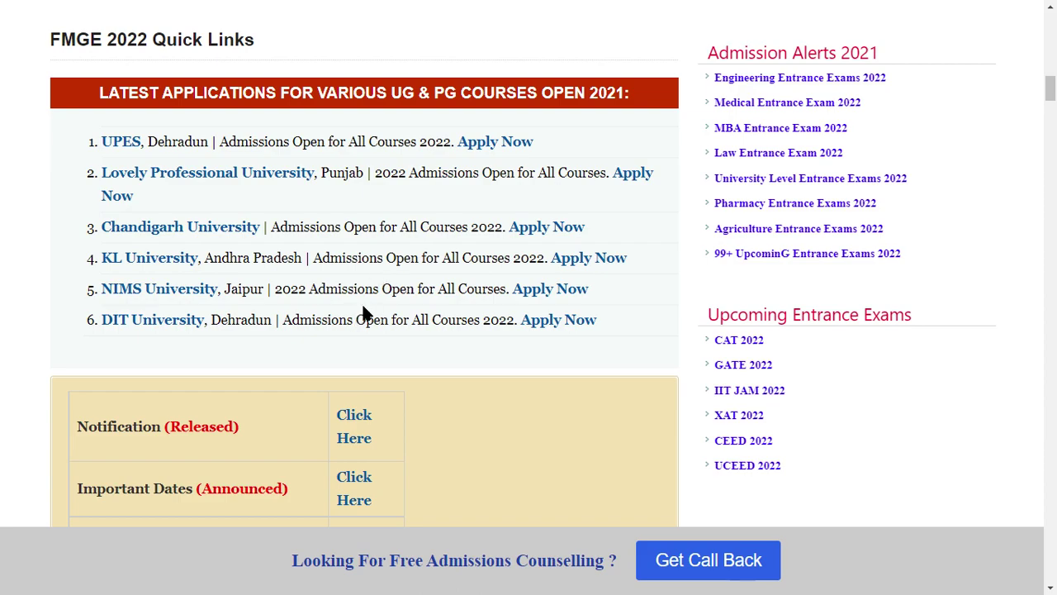
{"action": "left_click_drag", "start_coordinate": [380, 141], "coordinate": [399, 338]}
{"action": "left_click", "coordinate": [438, 165]}
{"action": "left_click_drag", "start_coordinate": [453, 141], "coordinate": [577, 141]}
{"action": "left_click", "coordinate": [451, 137]}
{"action": "left_click_drag", "start_coordinate": [508, 226], "coordinate": [482, 227]}
{"action": "left_click", "coordinate": [446, 248]}
Open the application details page linked from the FMGE 2022 application form release notice.
{"action": "scroll", "coordinate": [334, 320], "scroll_direction": "up", "scroll_amount": 1}
{"action": "scroll", "coordinate": [338, 325], "scroll_direction": "up", "scroll_amount": 10}
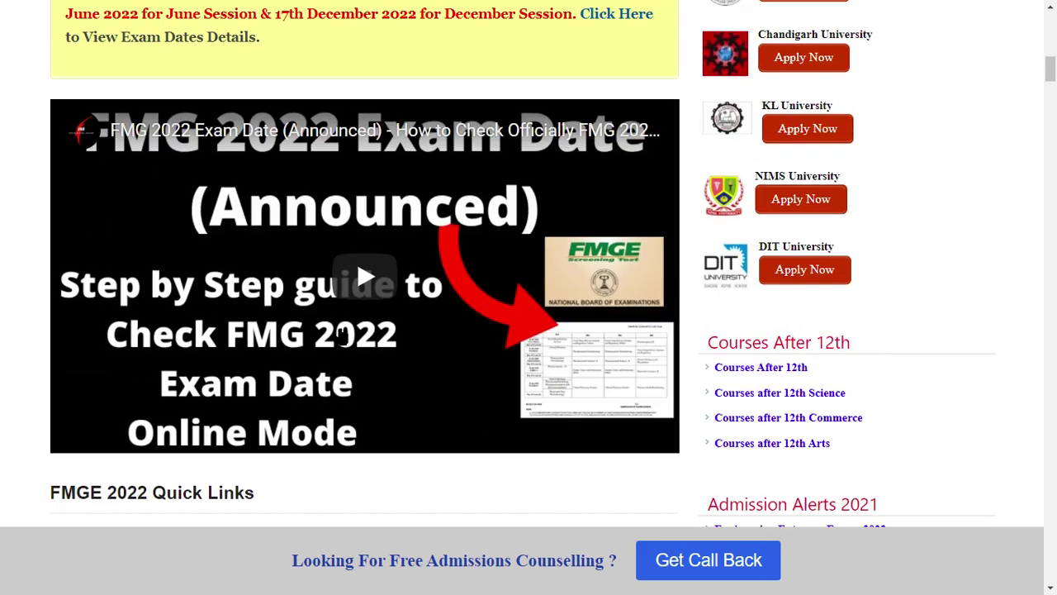
{"action": "triple_click", "coordinate": [308, 341]}
{"action": "left_click", "coordinate": [259, 406]}
{"action": "scroll", "coordinate": [258, 405], "scroll_direction": "down", "scroll_amount": 2}
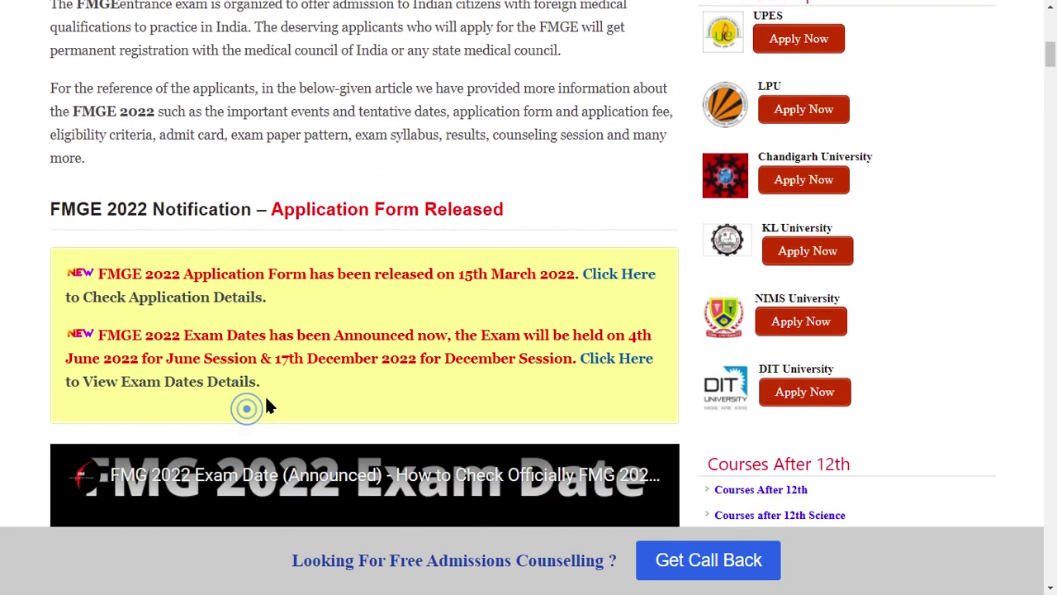
{"action": "left_click_drag", "start_coordinate": [183, 251], "coordinate": [435, 251]}
{"action": "left_click", "coordinate": [344, 301]}
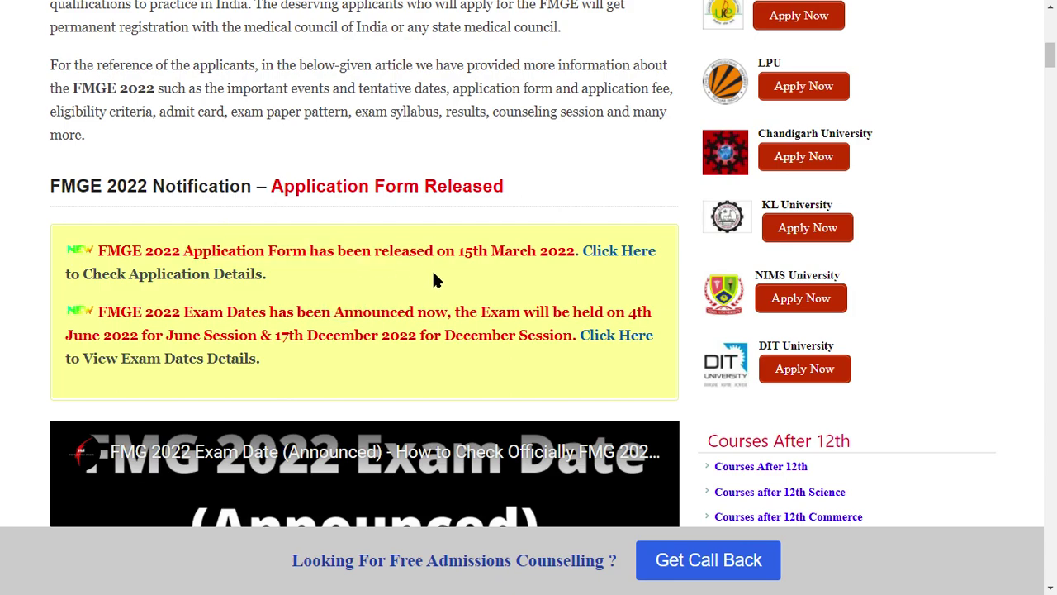
{"action": "double_click", "coordinate": [524, 252]}
{"action": "left_click", "coordinate": [613, 252]}
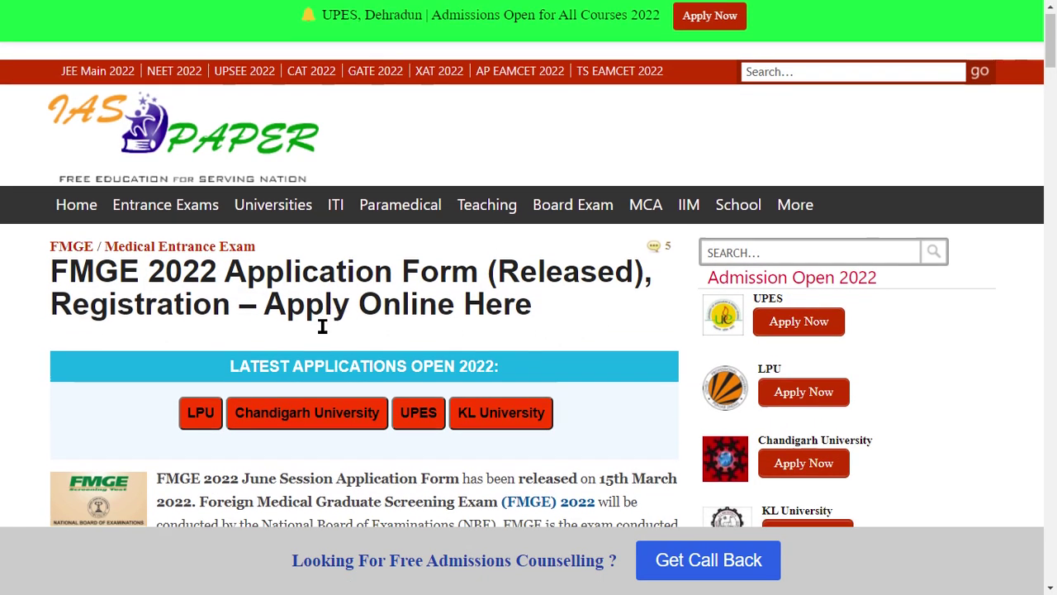
Read the introductory paragraphs about the FMGE 2022 June session application form and its conducting body.
{"action": "scroll", "coordinate": [322, 327], "scroll_direction": "down", "scroll_amount": 2}
{"action": "left_click_drag", "start_coordinate": [328, 124], "coordinate": [372, 124]}
{"action": "left_click", "coordinate": [444, 135]}
{"action": "double_click", "coordinate": [563, 126]}
{"action": "left_click", "coordinate": [481, 159]}
{"action": "scroll", "coordinate": [380, 153], "scroll_direction": "down", "scroll_amount": 3}
{"action": "double_click", "coordinate": [319, 123]}
{"action": "left_click", "coordinate": [312, 126]}
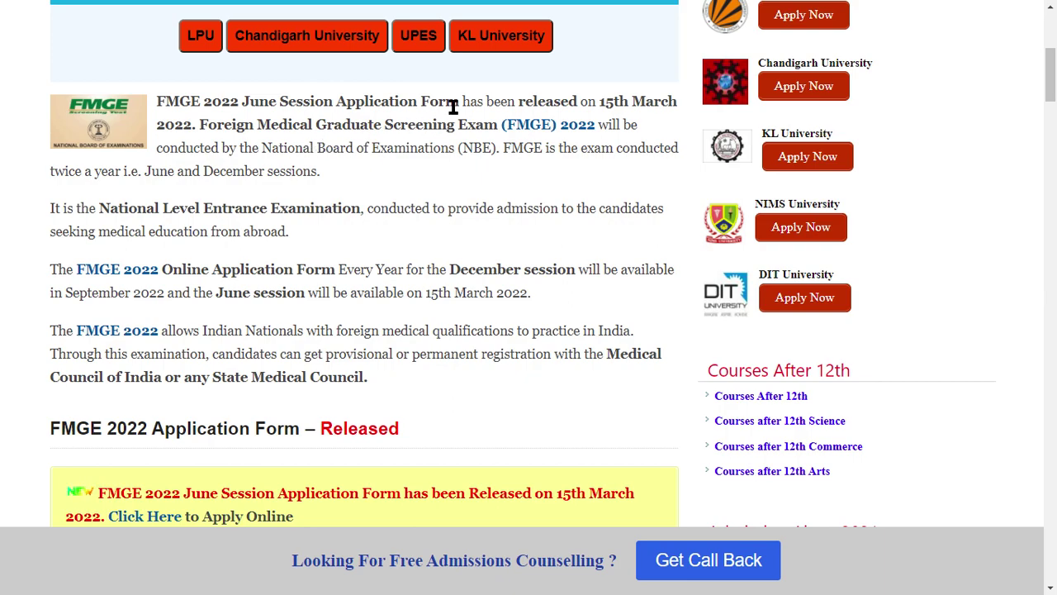
{"action": "left_click_drag", "start_coordinate": [463, 102], "coordinate": [515, 101]}
{"action": "left_click", "coordinate": [485, 124]}
{"action": "left_click_drag", "start_coordinate": [201, 125], "coordinate": [427, 142]}
{"action": "left_click", "coordinate": [299, 143]}
{"action": "left_click", "coordinate": [446, 149]}
Open the official FMGE June 2022 portal from the apply-online notice and start a new registration.
{"action": "scroll", "coordinate": [246, 196], "scroll_direction": "down", "scroll_amount": 4}
{"action": "left_click_drag", "start_coordinate": [202, 207], "coordinate": [302, 230]}
{"action": "left_click", "coordinate": [302, 230]}
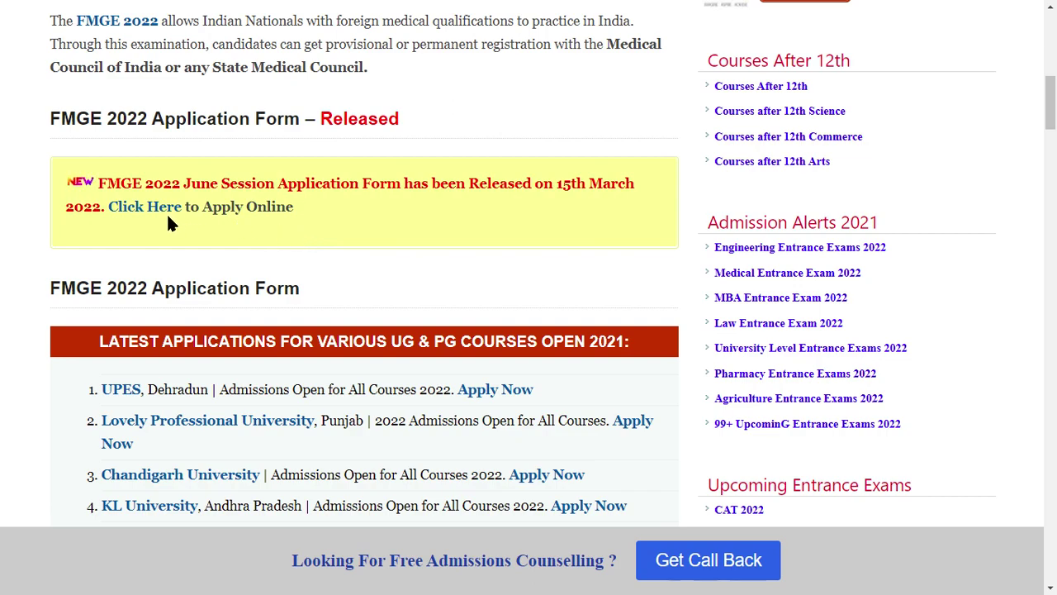
{"action": "left_click", "coordinate": [144, 209]}
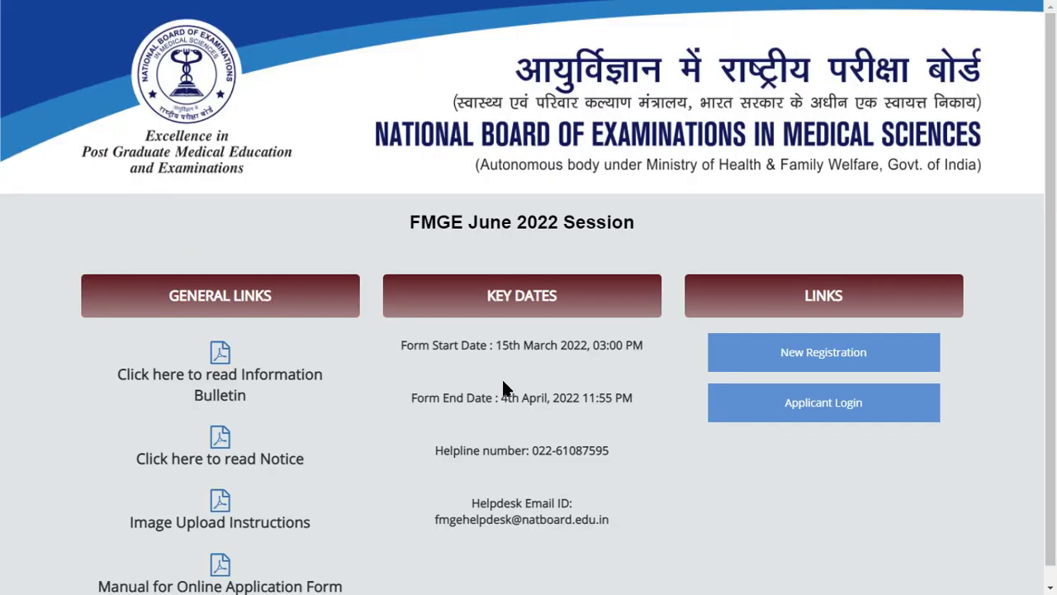
{"action": "scroll", "coordinate": [615, 433], "scroll_direction": "down", "scroll_amount": 1}
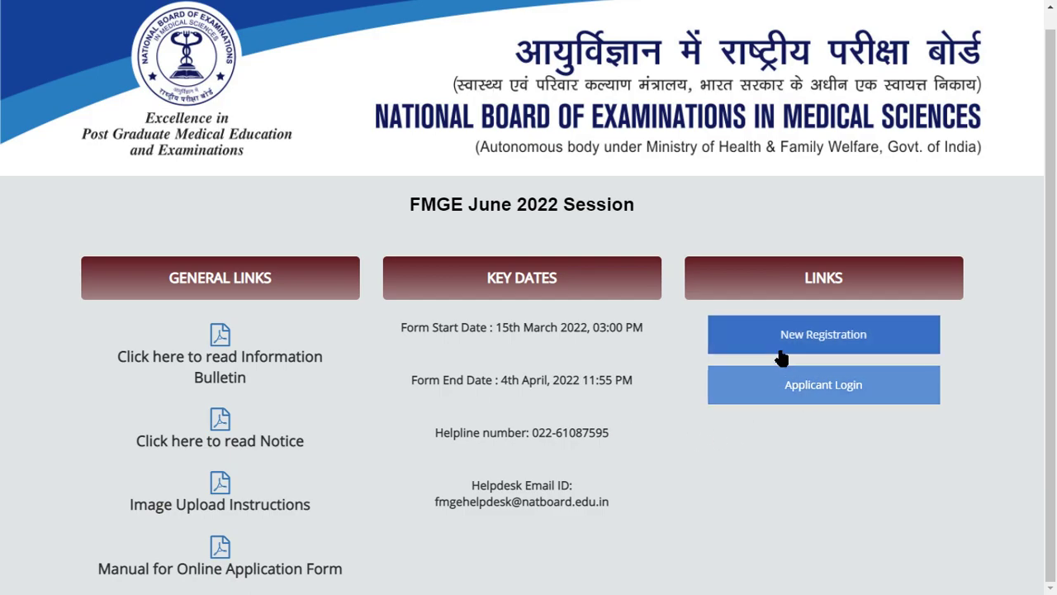
{"action": "left_click", "coordinate": [830, 337]}
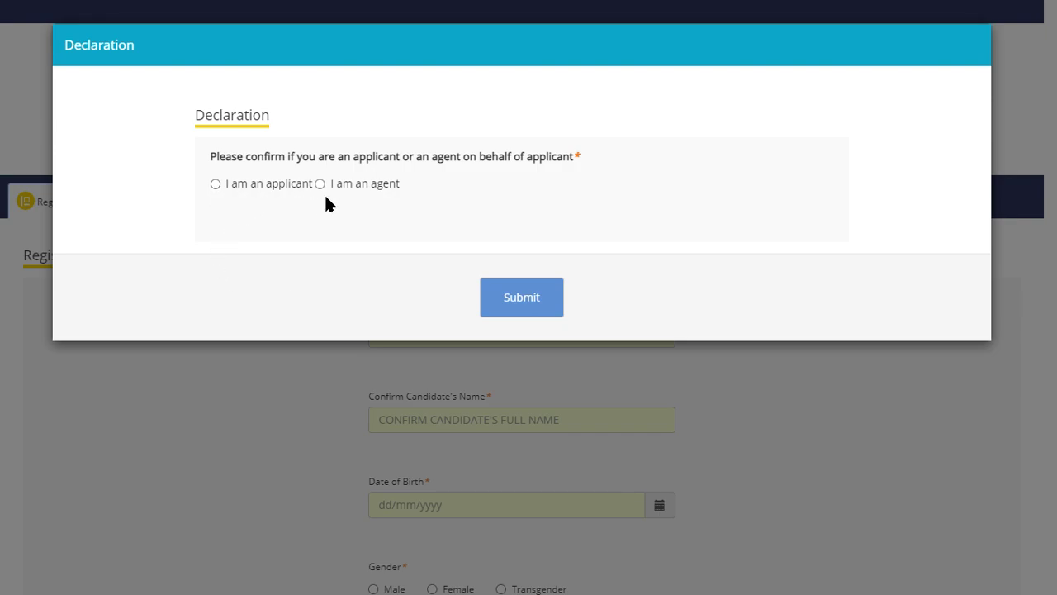
Declare yourself as the applicant rather than an agent and submit the declaration.
{"action": "left_click_drag", "start_coordinate": [207, 171], "coordinate": [213, 182]}
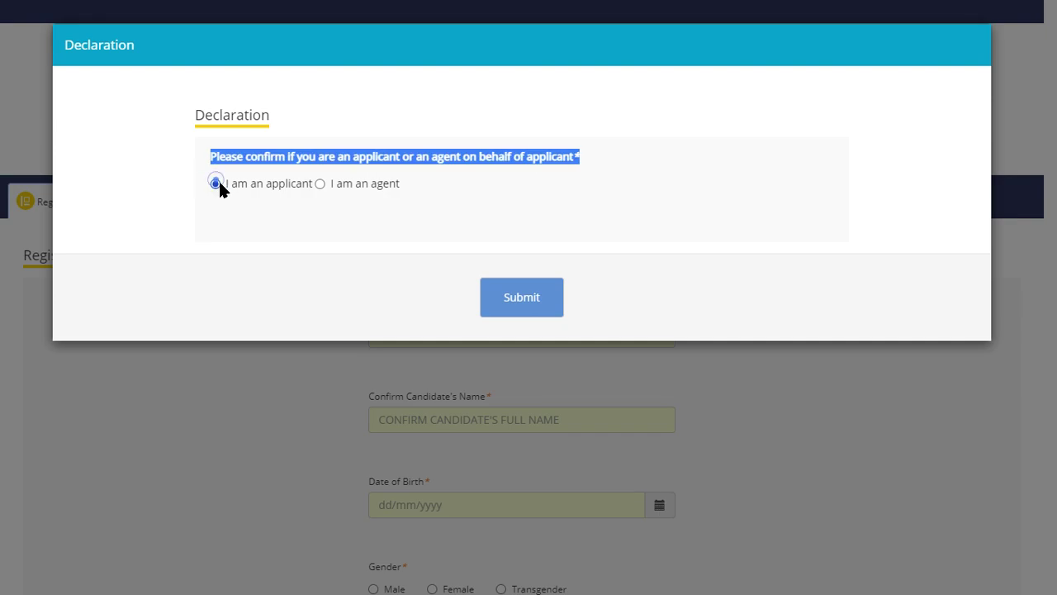
{"action": "left_click", "coordinate": [216, 183]}
{"action": "left_click", "coordinate": [266, 209]}
{"action": "left_click", "coordinate": [327, 258]}
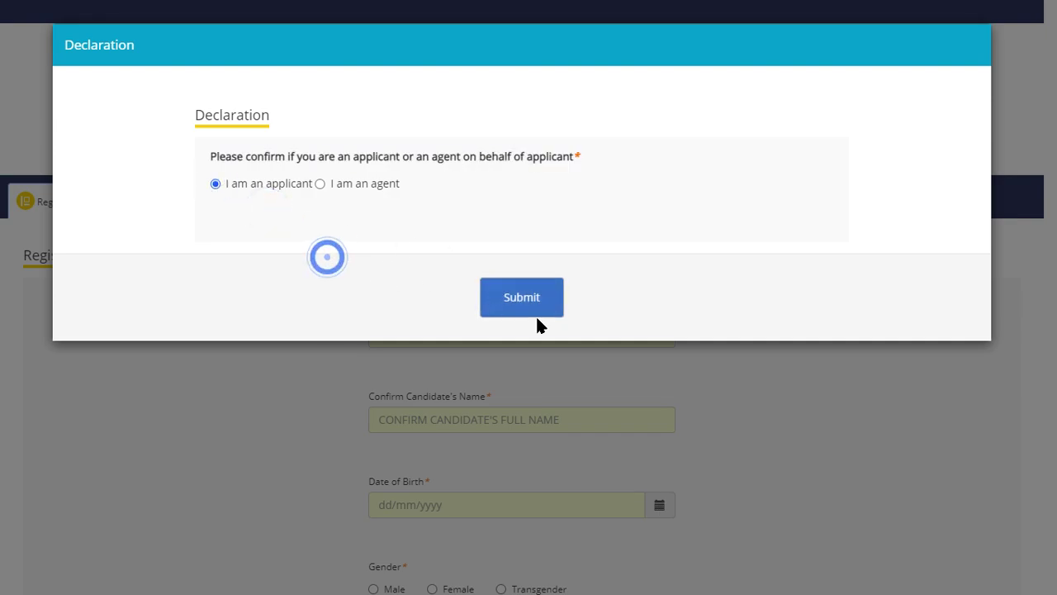
{"action": "left_click", "coordinate": [518, 301]}
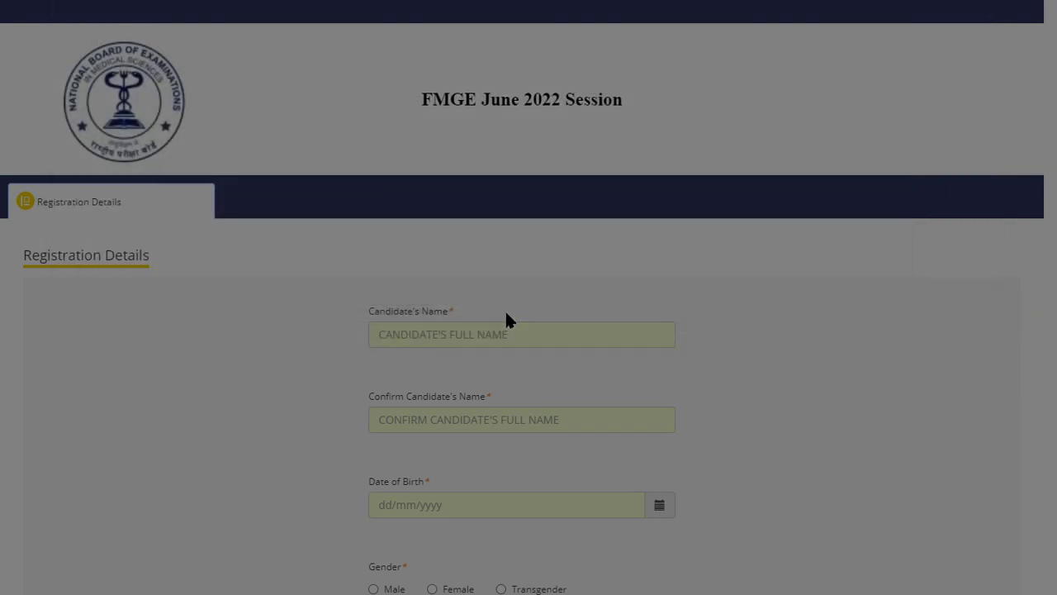
Read the recommended browsers and the general notes in the application instructions.
{"action": "scroll", "coordinate": [448, 301], "scroll_direction": "down", "scroll_amount": 1}
{"action": "scroll", "coordinate": [347, 304], "scroll_direction": "up", "scroll_amount": 1}
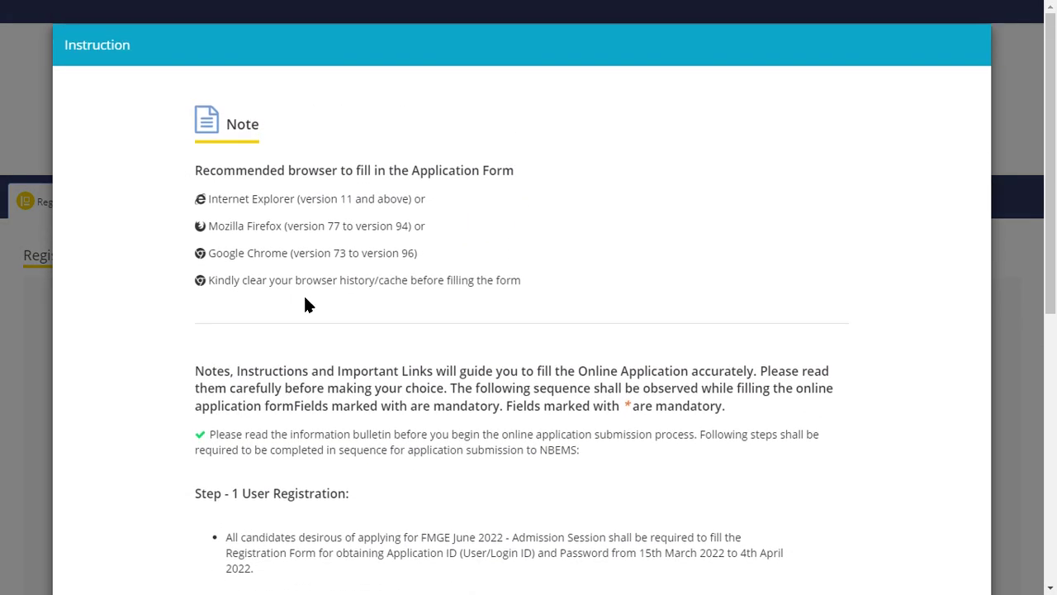
{"action": "left_click_drag", "start_coordinate": [204, 170], "coordinate": [419, 176]}
{"action": "left_click", "coordinate": [423, 195]}
{"action": "left_click_drag", "start_coordinate": [210, 199], "coordinate": [355, 201]}
{"action": "left_click", "coordinate": [142, 234]}
{"action": "double_click", "coordinate": [214, 228]}
{"action": "left_click_drag", "start_coordinate": [210, 252], "coordinate": [288, 253]}
{"action": "double_click", "coordinate": [212, 284]}
{"action": "triple_click", "coordinate": [212, 284]}
{"action": "left_click", "coordinate": [324, 340]}
{"action": "left_click_drag", "start_coordinate": [222, 198], "coordinate": [541, 432]}
{"action": "left_click", "coordinate": [403, 401]}
Review the instructions for user registration, application registration and the edit window.
{"action": "scroll", "coordinate": [347, 363], "scroll_direction": "down", "scroll_amount": 4}
{"action": "left_click_drag", "start_coordinate": [250, 229], "coordinate": [413, 430]}
{"action": "left_click", "coordinate": [367, 422]}
{"action": "left_click_drag", "start_coordinate": [243, 213], "coordinate": [391, 441]}
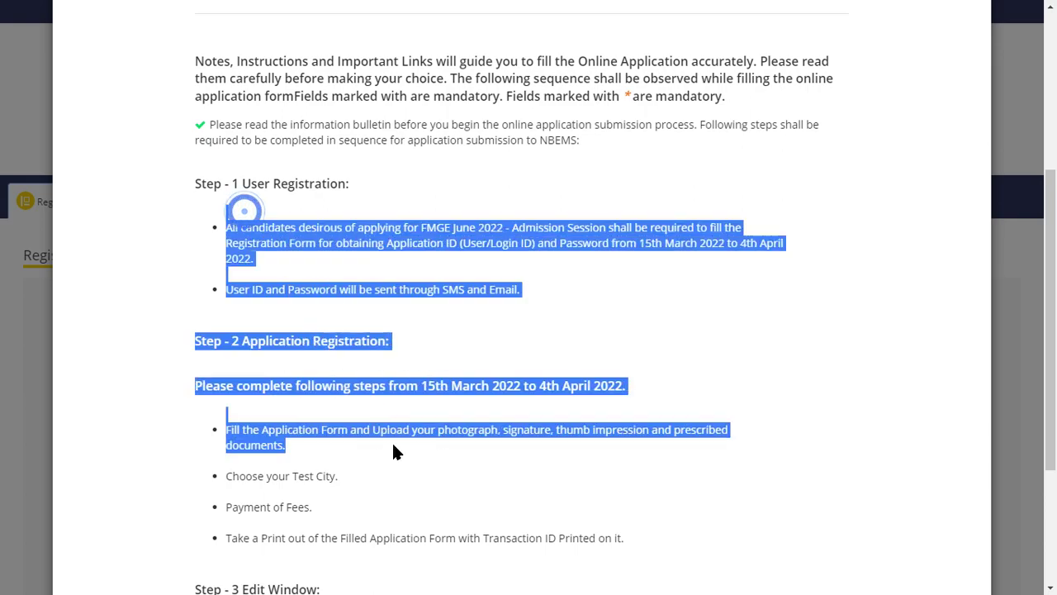
{"action": "left_click", "coordinate": [383, 418]}
{"action": "scroll", "coordinate": [300, 267], "scroll_direction": "down", "scroll_amount": 3}
{"action": "left_click_drag", "start_coordinate": [234, 129], "coordinate": [361, 504]}
{"action": "left_click", "coordinate": [514, 436]}
{"action": "scroll", "coordinate": [284, 421], "scroll_direction": "up", "scroll_amount": 7}
{"action": "scroll", "coordinate": [285, 417], "scroll_direction": "down", "scroll_amount": 6}
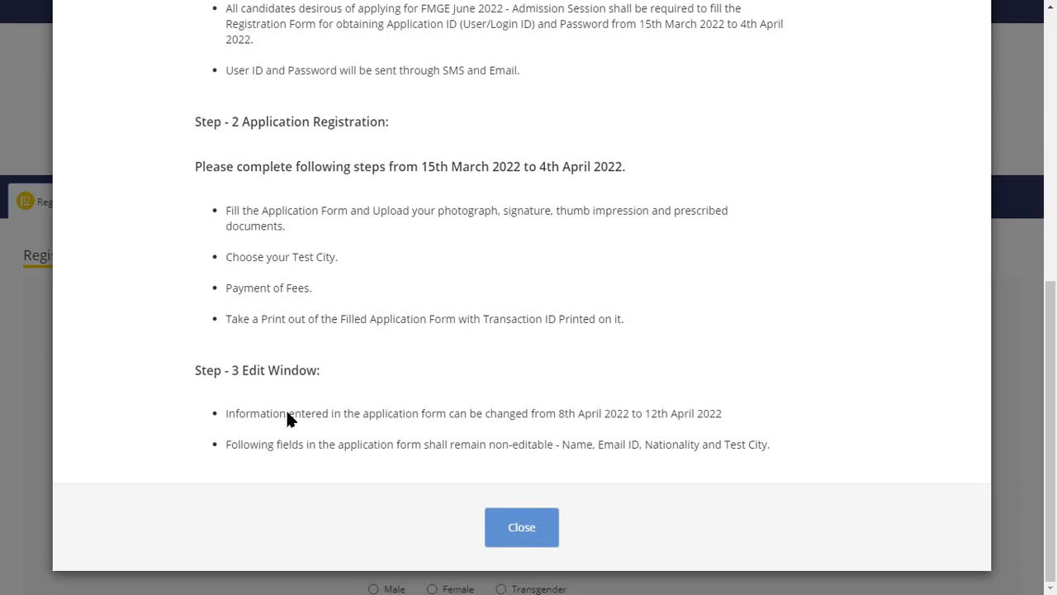
{"action": "scroll", "coordinate": [283, 342], "scroll_direction": "up", "scroll_amount": 7}
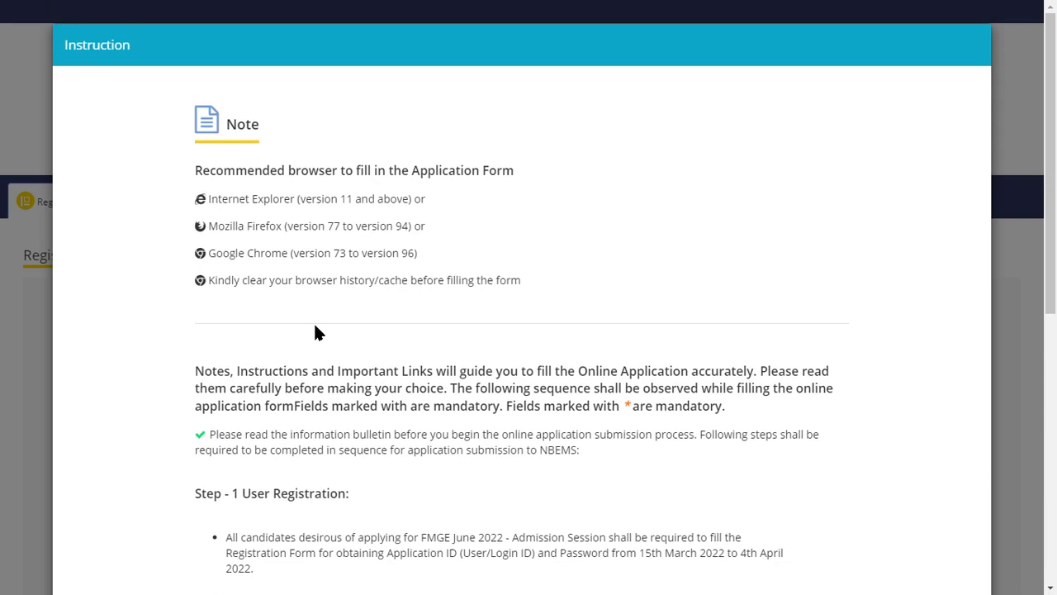
{"action": "scroll", "coordinate": [317, 330], "scroll_direction": "down", "scroll_amount": 6}
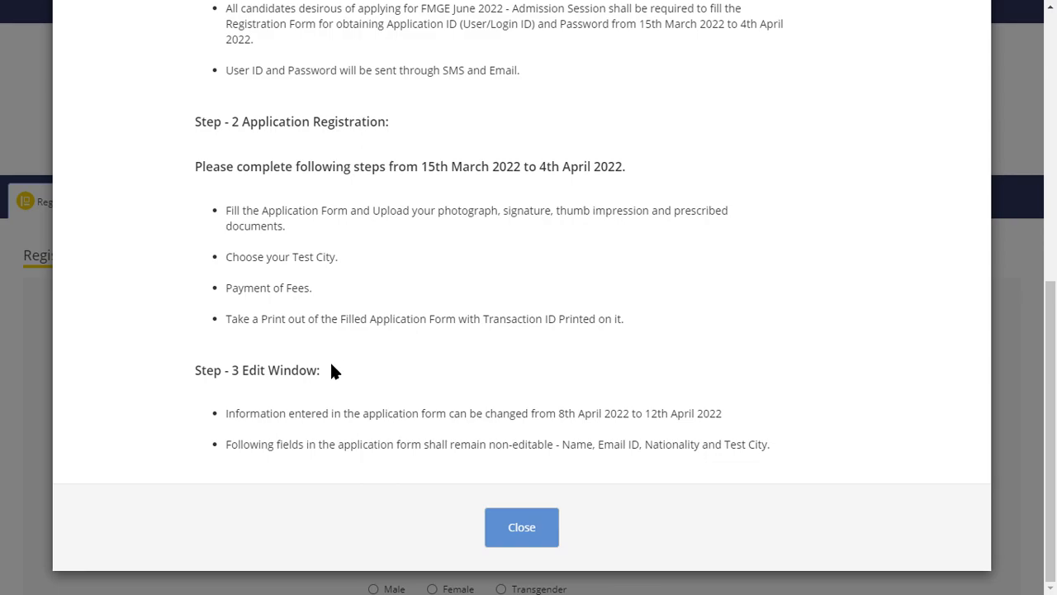
Close the instructions and enlarge the registration page to 125%.
{"action": "left_click", "coordinate": [496, 522]}
{"action": "scroll", "coordinate": [140, 254], "scroll_direction": "down", "scroll_amount": 2}
{"action": "key", "text": "ctrl+plus"}
{"action": "key", "text": "ctrl+plus"}
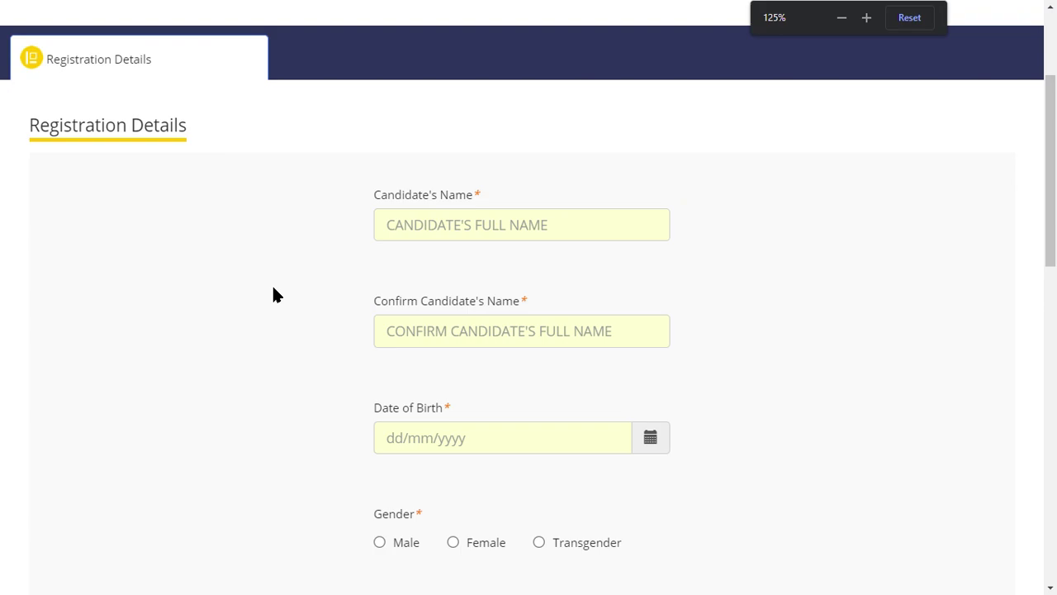
{"action": "key", "text": "ctrl+minus"}
{"action": "key", "text": "ctrl+minus"}
{"action": "key", "text": "ctrl+plus"}
Show the entry guidance for the Candidate's Name field and look over the fields below it.
{"action": "left_click", "coordinate": [432, 236]}
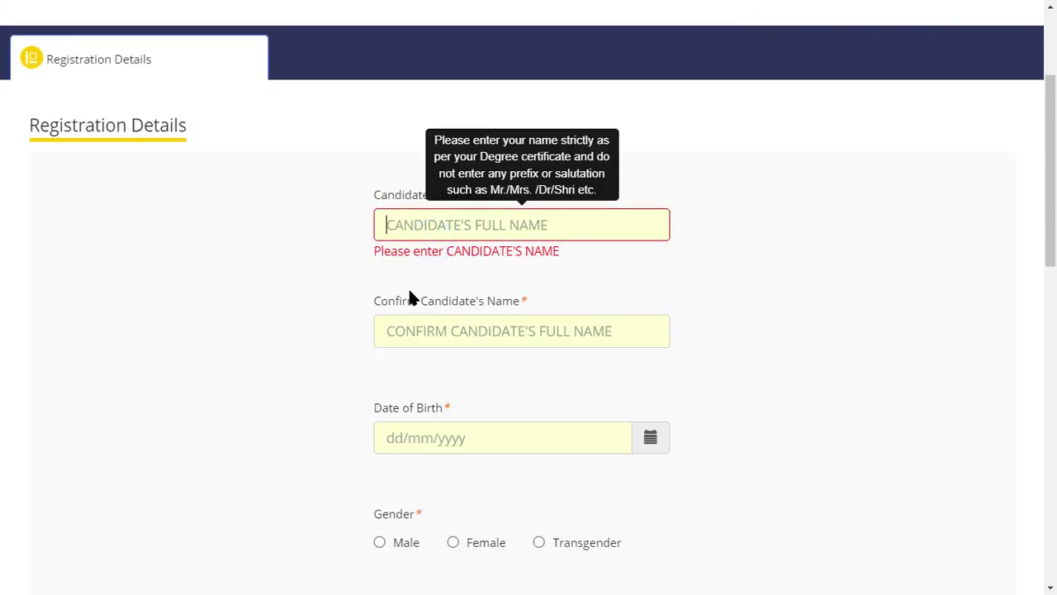
{"action": "scroll", "coordinate": [484, 321], "scroll_direction": "down", "scroll_amount": 1}
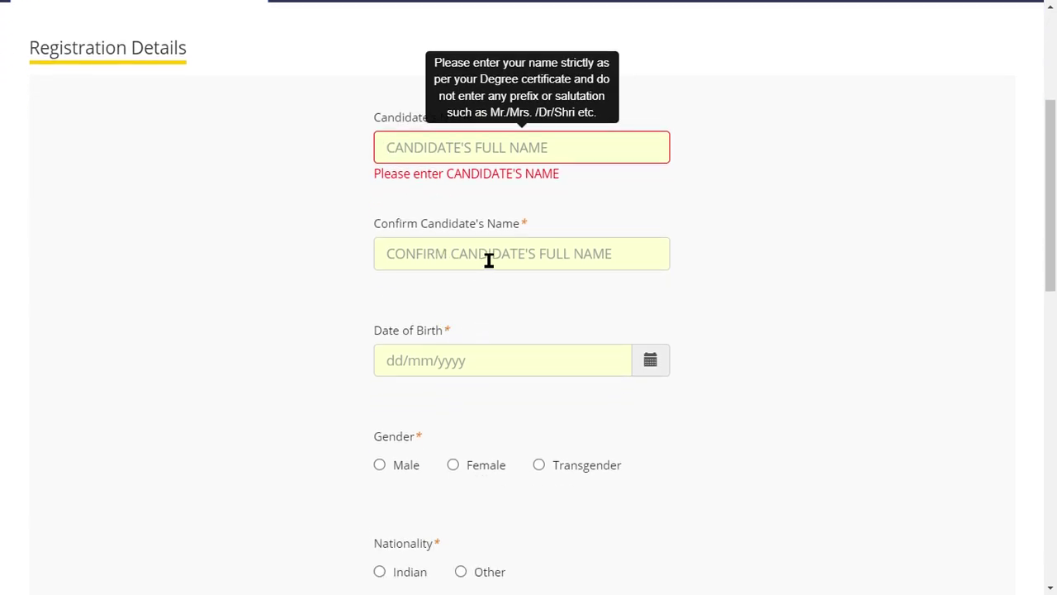
{"action": "scroll", "coordinate": [428, 305], "scroll_direction": "down", "scroll_amount": 2}
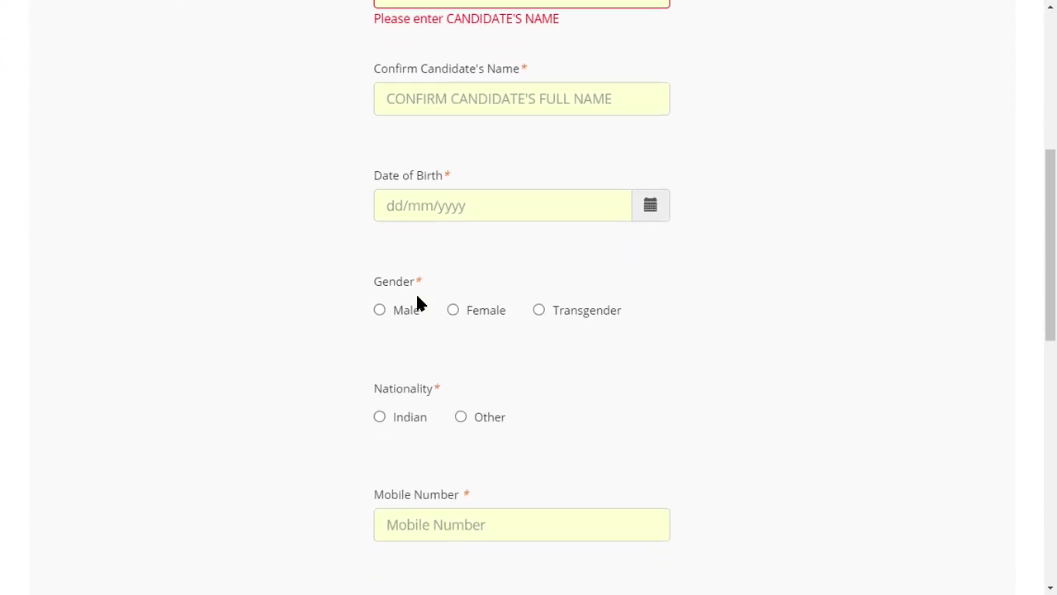
Pick the candidate's date of birth from the calendar and reconfirm it.
{"action": "left_click", "coordinate": [650, 208]}
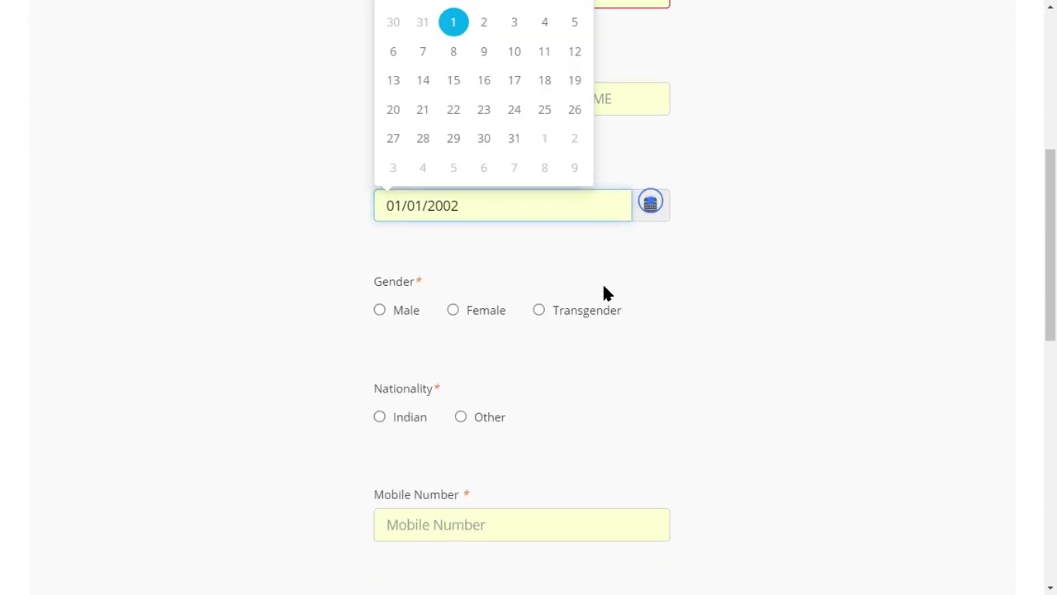
{"action": "scroll", "coordinate": [427, 210], "scroll_direction": "up", "scroll_amount": 2}
{"action": "left_click", "coordinate": [479, 112]}
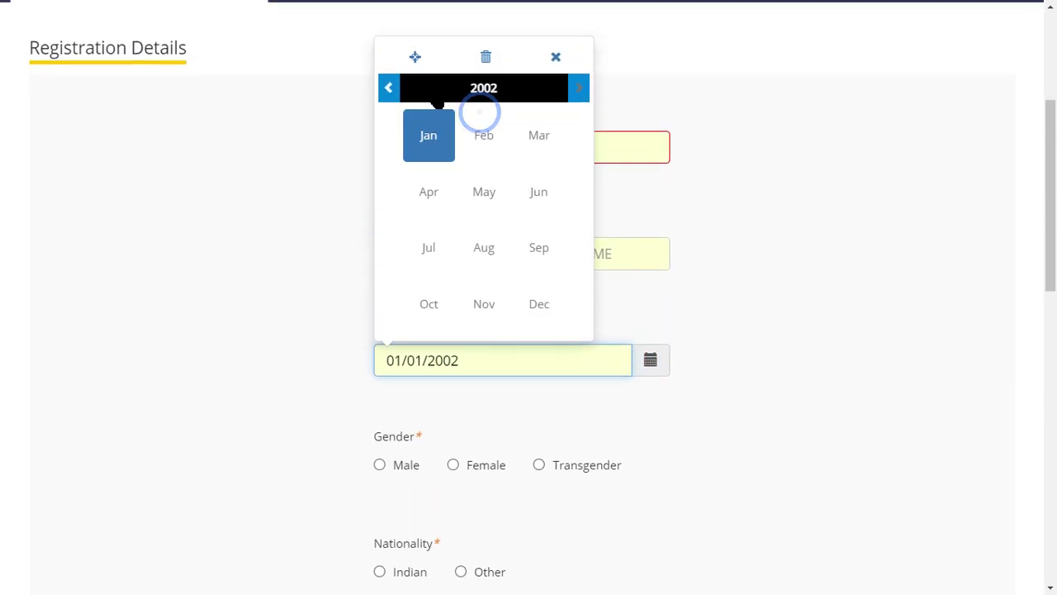
{"action": "left_click", "coordinate": [388, 87]}
{"action": "left_click", "coordinate": [388, 88]}
{"action": "left_click", "coordinate": [472, 90]}
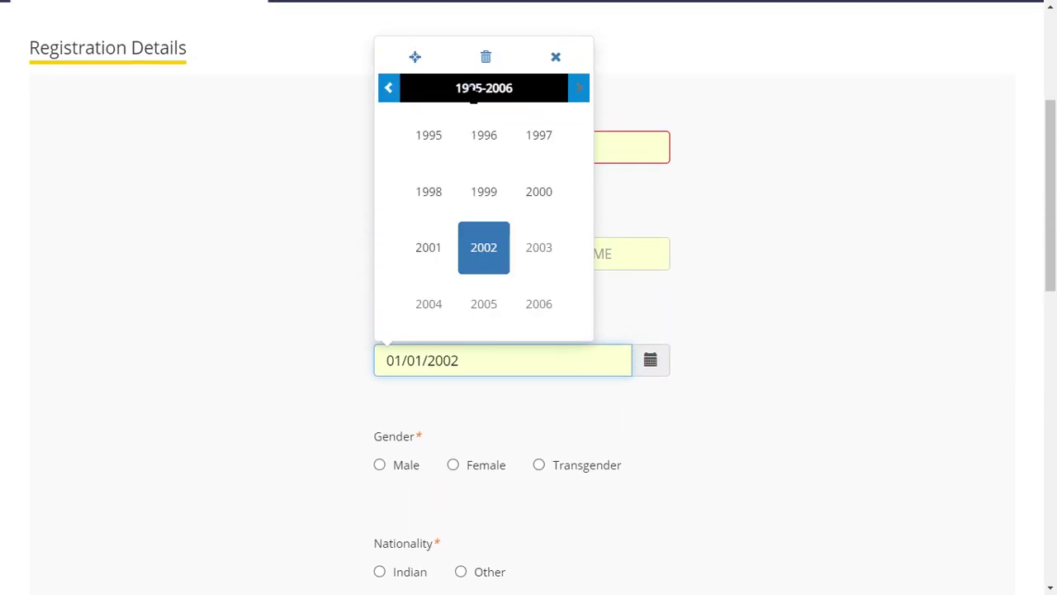
{"action": "left_click", "coordinate": [426, 137]}
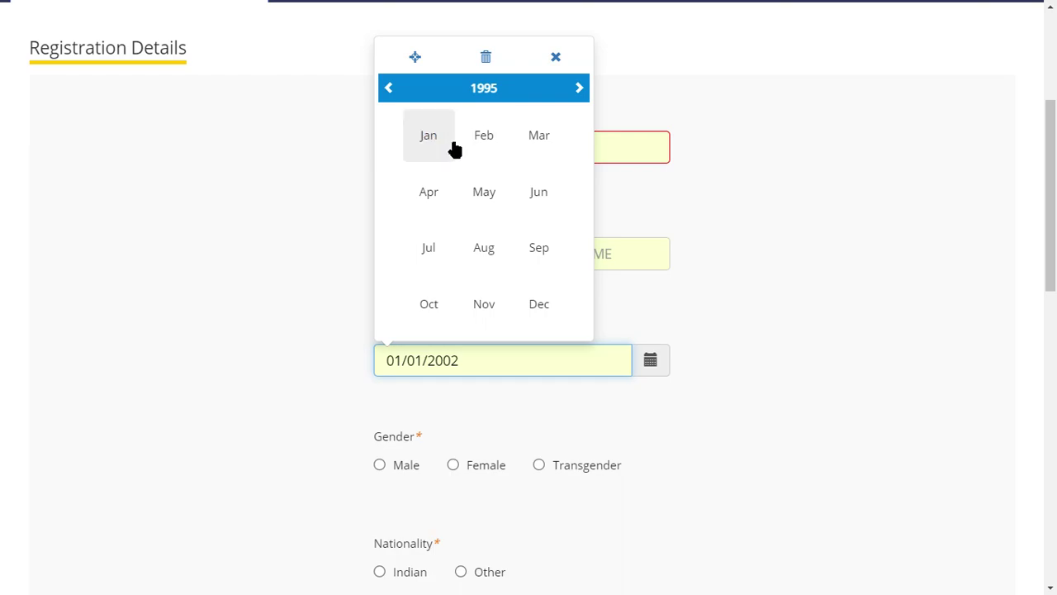
{"action": "left_click", "coordinate": [426, 152]}
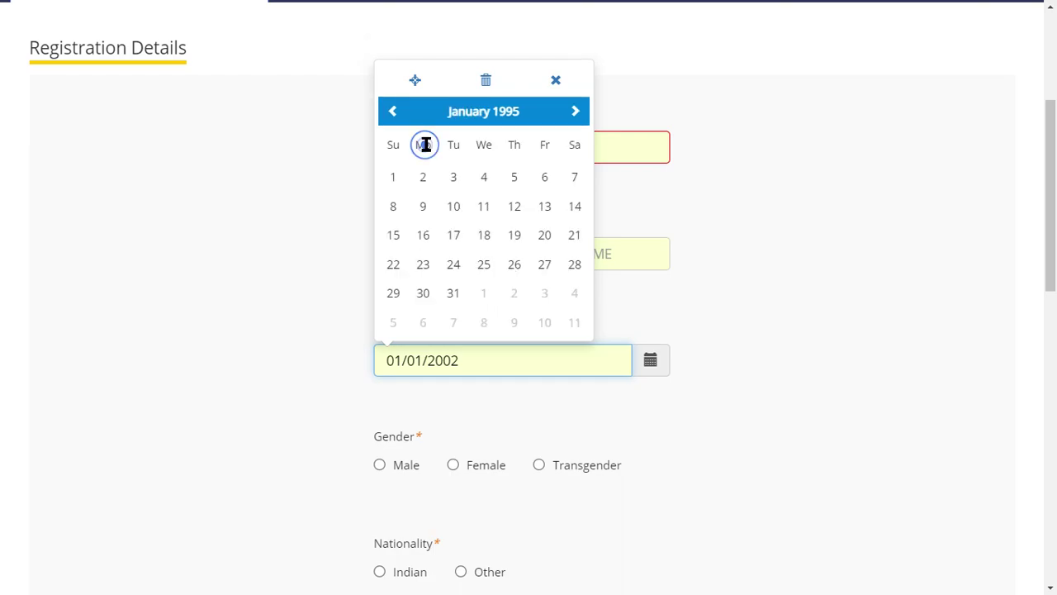
{"action": "left_click", "coordinate": [395, 177]}
{"action": "left_click", "coordinate": [272, 213]}
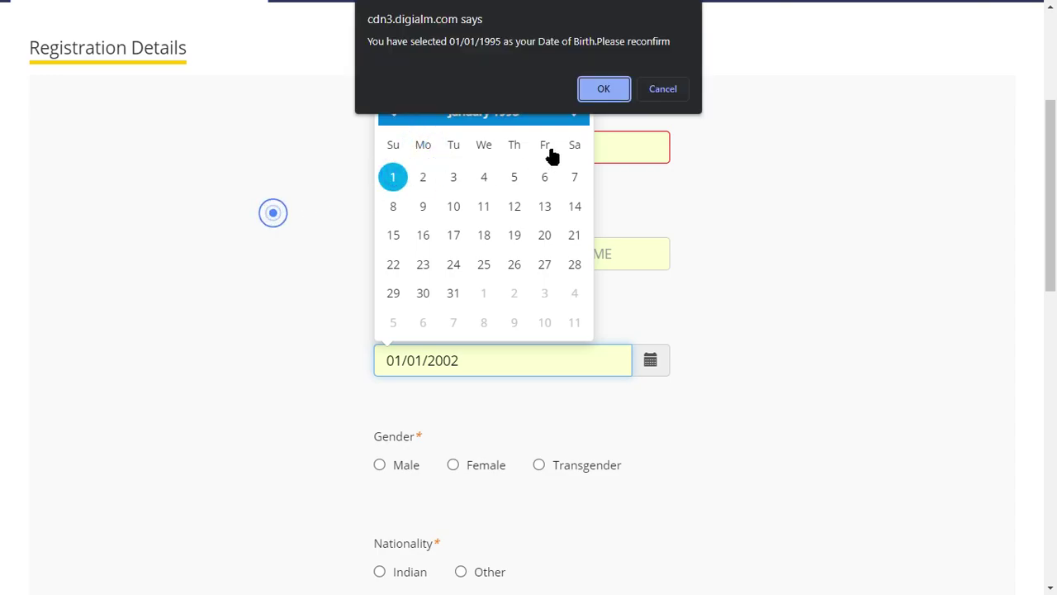
{"action": "left_click", "coordinate": [600, 90]}
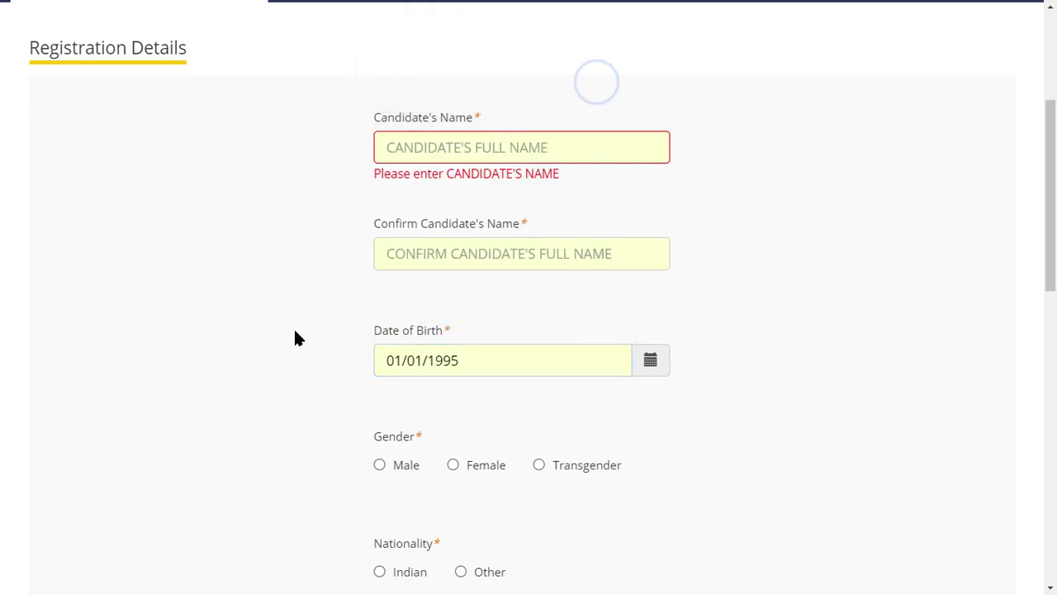
Set the candidate's gender to Male in the registration details.
{"action": "scroll", "coordinate": [297, 327], "scroll_direction": "down", "scroll_amount": 2}
{"action": "left_click_drag", "start_coordinate": [355, 305], "coordinate": [307, 291]}
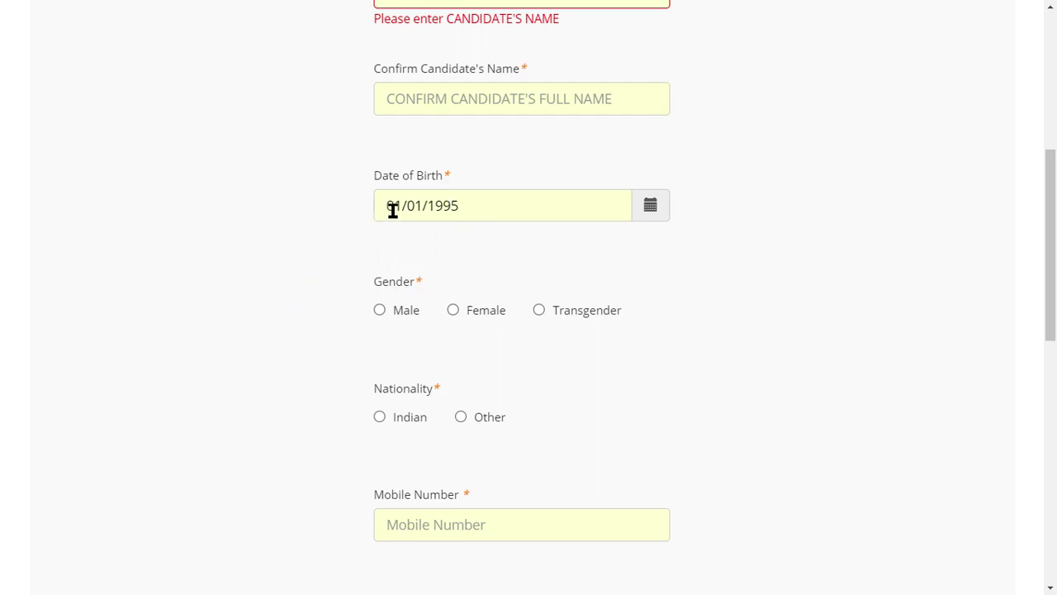
{"action": "left_click", "coordinate": [333, 244]}
{"action": "left_click", "coordinate": [313, 252]}
{"action": "scroll", "coordinate": [314, 252], "scroll_direction": "down", "scroll_amount": 1}
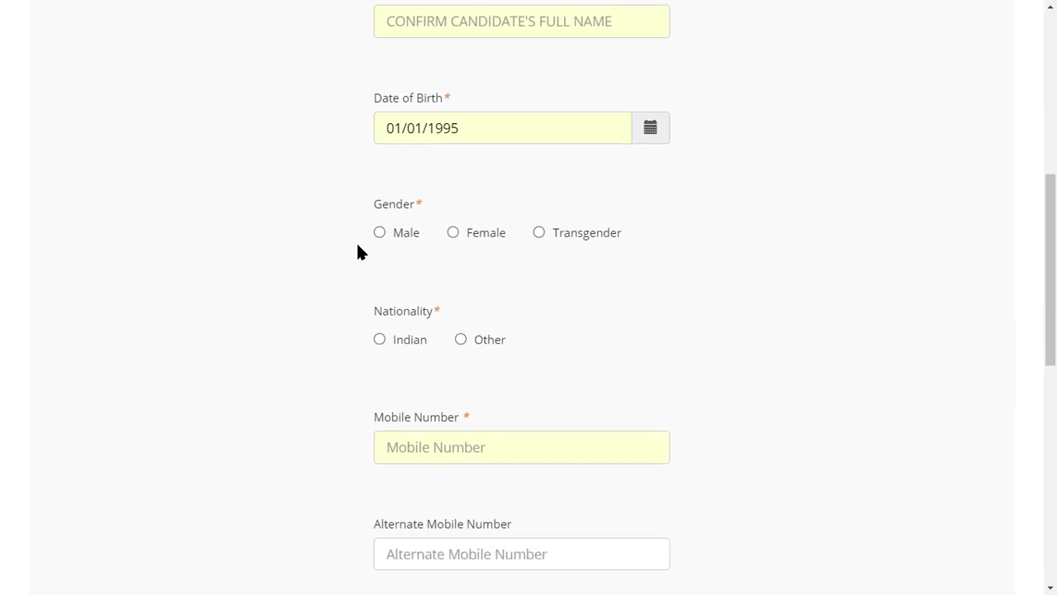
{"action": "left_click", "coordinate": [307, 258]}
{"action": "scroll", "coordinate": [335, 285], "scroll_direction": "down", "scroll_amount": 2}
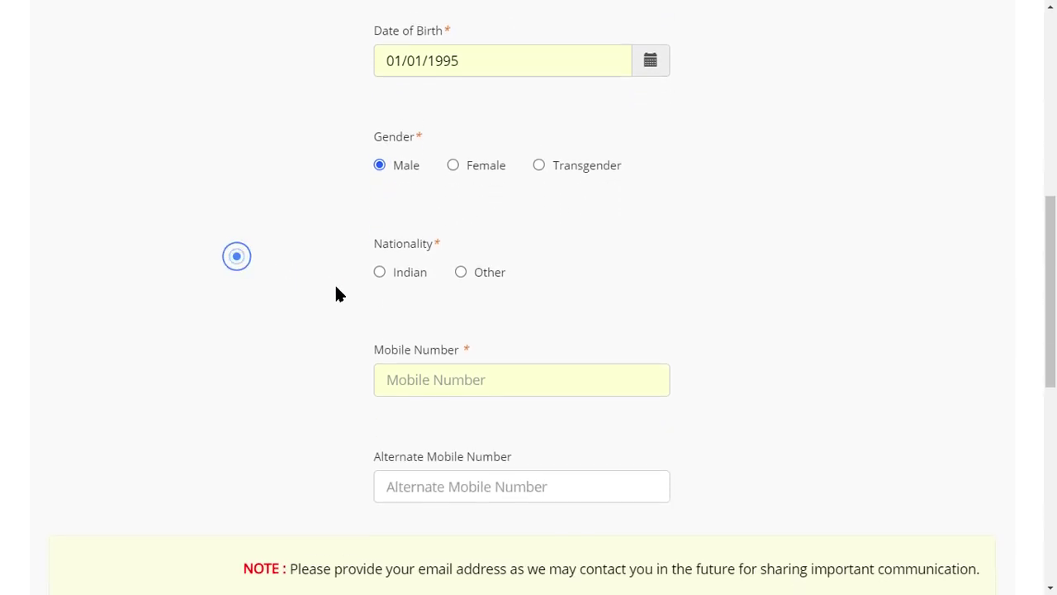
Set the nationality to Indian and answer Yes to the Non Resident Indian (NRI) question.
{"action": "double_click", "coordinate": [401, 162]}
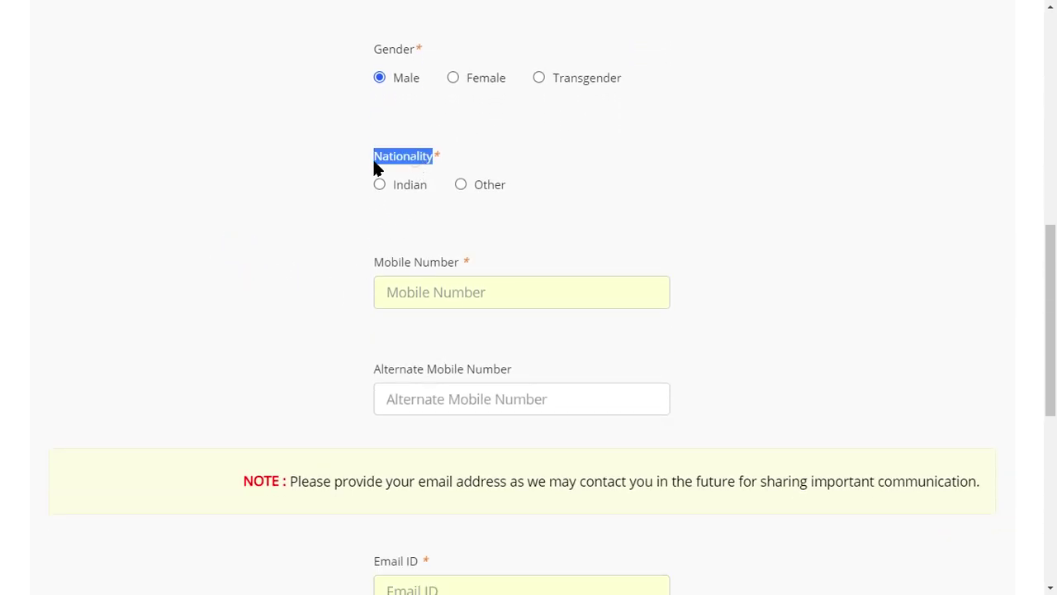
{"action": "left_click", "coordinate": [379, 184]}
{"action": "left_click", "coordinate": [303, 206]}
{"action": "scroll", "coordinate": [304, 208], "scroll_direction": "down", "scroll_amount": 1}
{"action": "scroll", "coordinate": [306, 216], "scroll_direction": "down", "scroll_amount": 1}
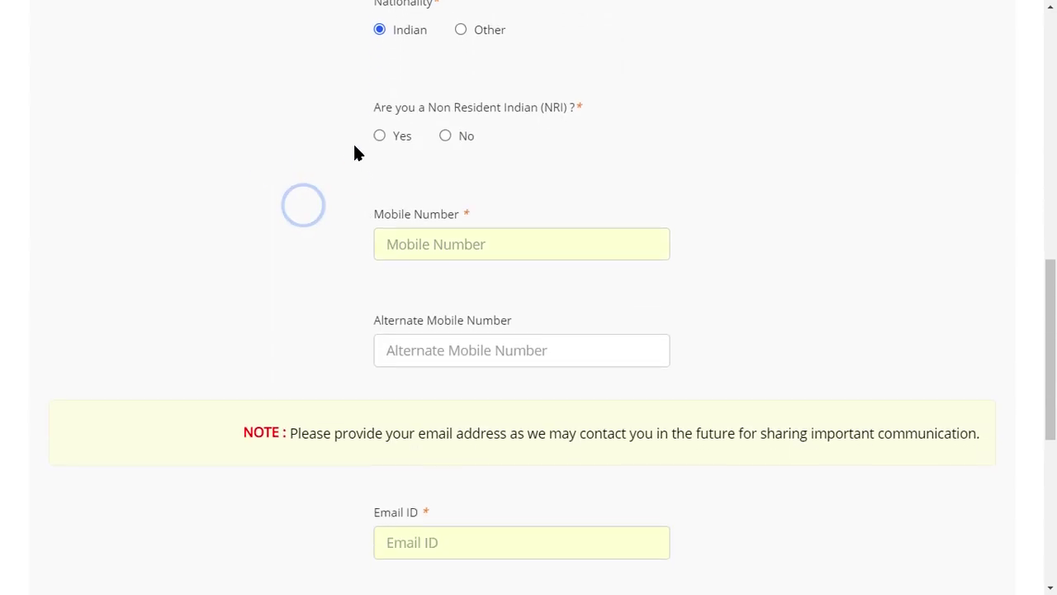
{"action": "left_click", "coordinate": [283, 127]}
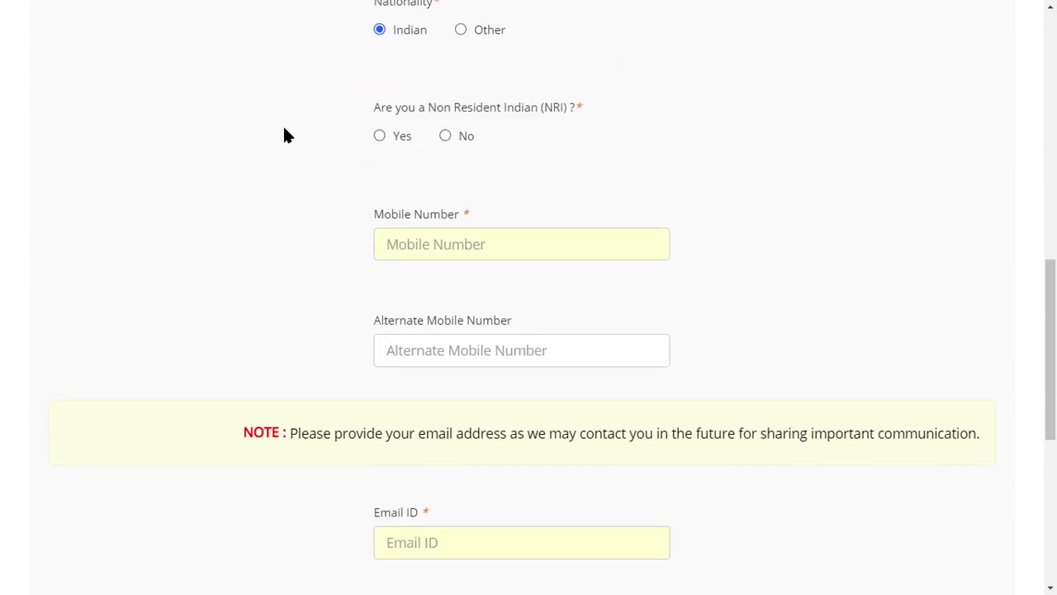
{"action": "left_click", "coordinate": [381, 137]}
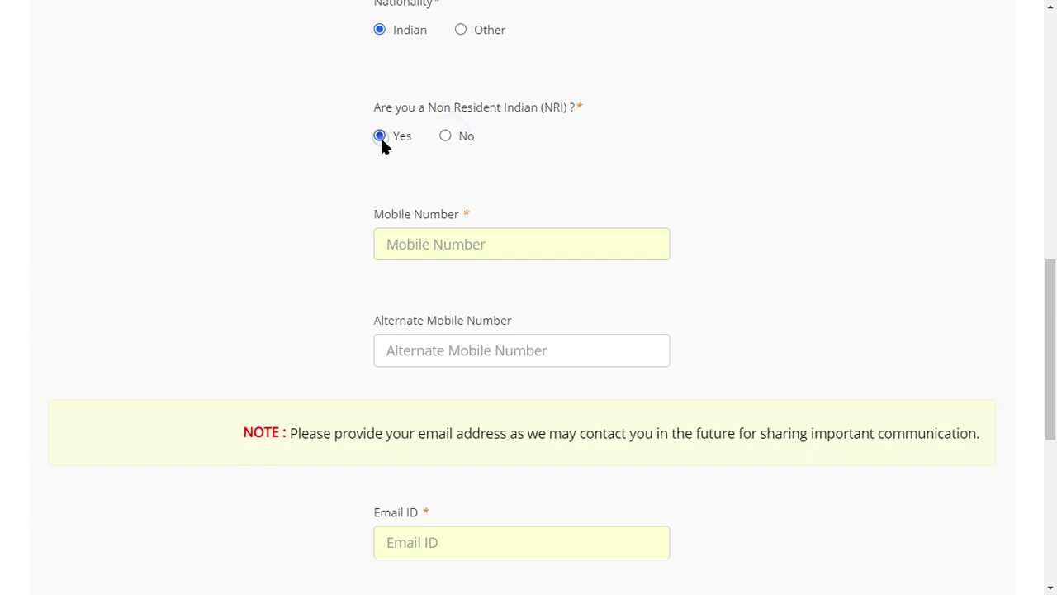
Change the answer to the Non Resident Indian (NRI) question to No.
{"action": "left_click", "coordinate": [446, 136]}
{"action": "left_click", "coordinate": [274, 124]}
{"action": "scroll", "coordinate": [309, 178], "scroll_direction": "down", "scroll_amount": 2}
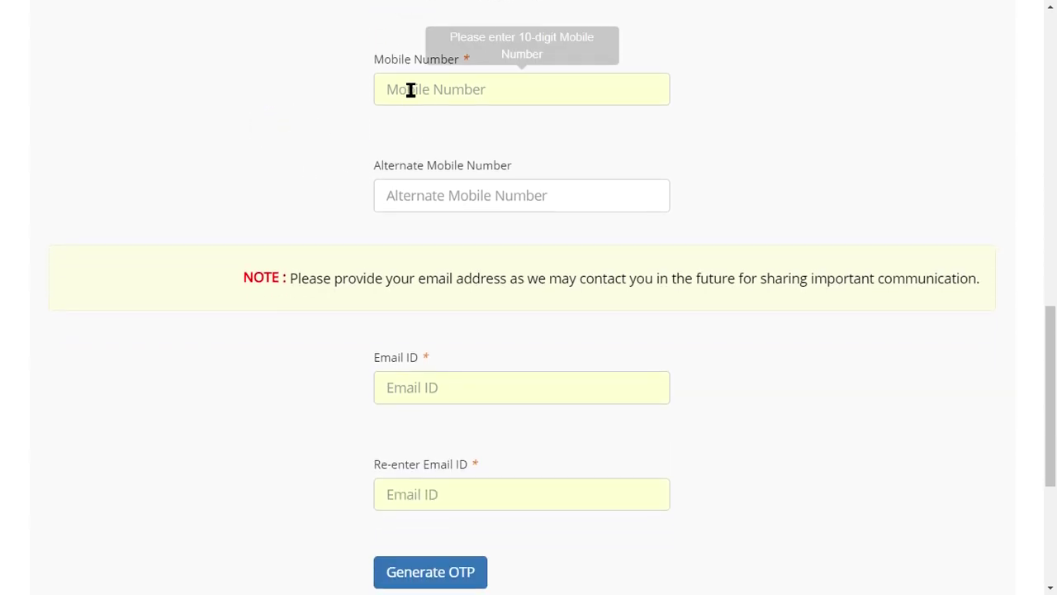
Show the entry guidance for the Mobile Number and Alternate Mobile Number fields and read the email note below.
{"action": "left_click", "coordinate": [415, 88]}
{"action": "left_click", "coordinate": [467, 190]}
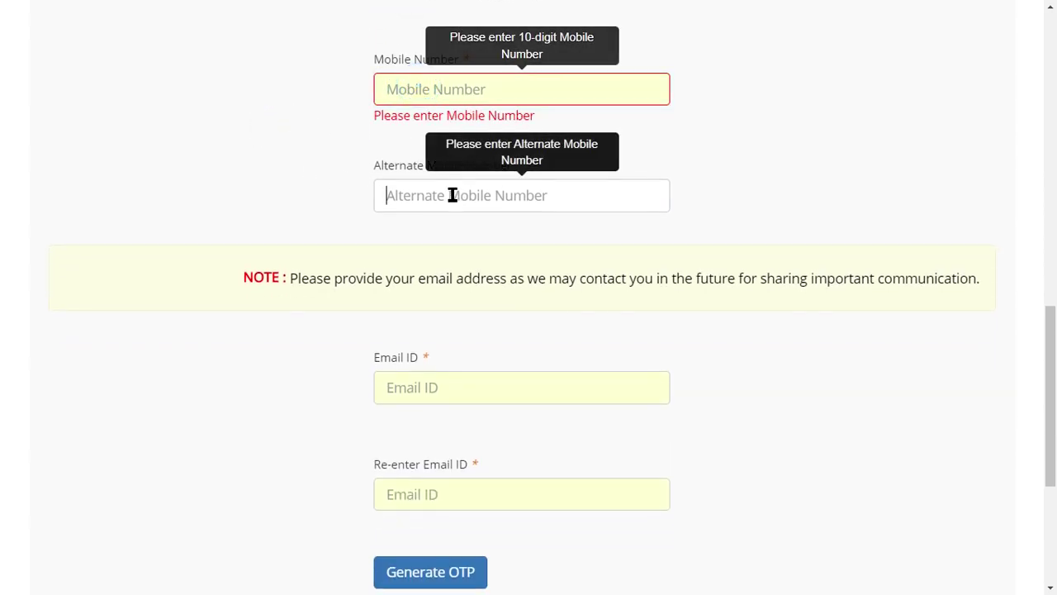
{"action": "left_click", "coordinate": [312, 220]}
{"action": "scroll", "coordinate": [347, 198], "scroll_direction": "down", "scroll_amount": 1}
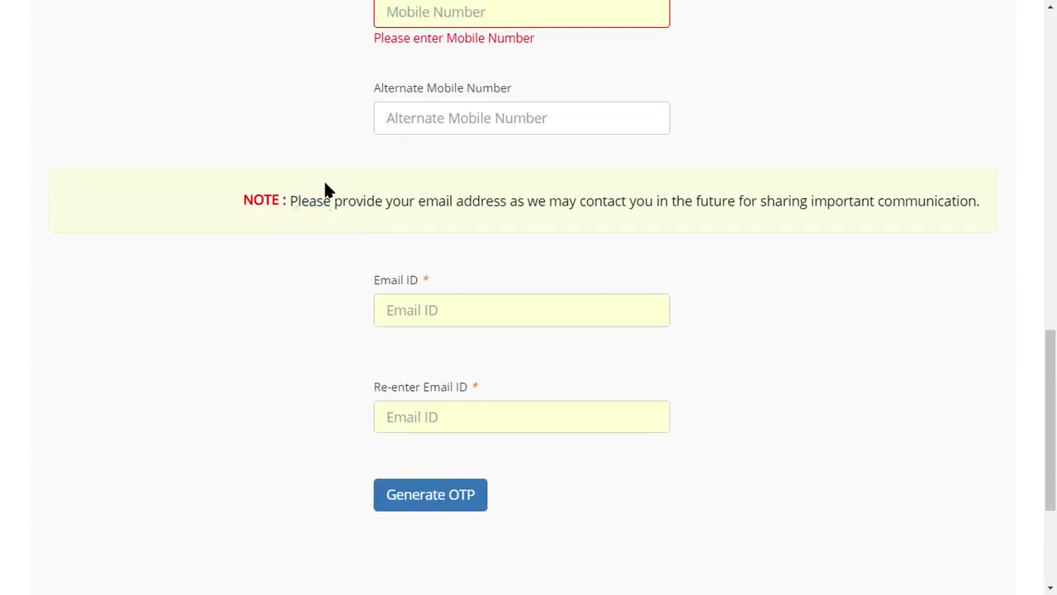
{"action": "left_click", "coordinate": [249, 271]}
{"action": "scroll", "coordinate": [249, 271], "scroll_direction": "down", "scroll_amount": 2}
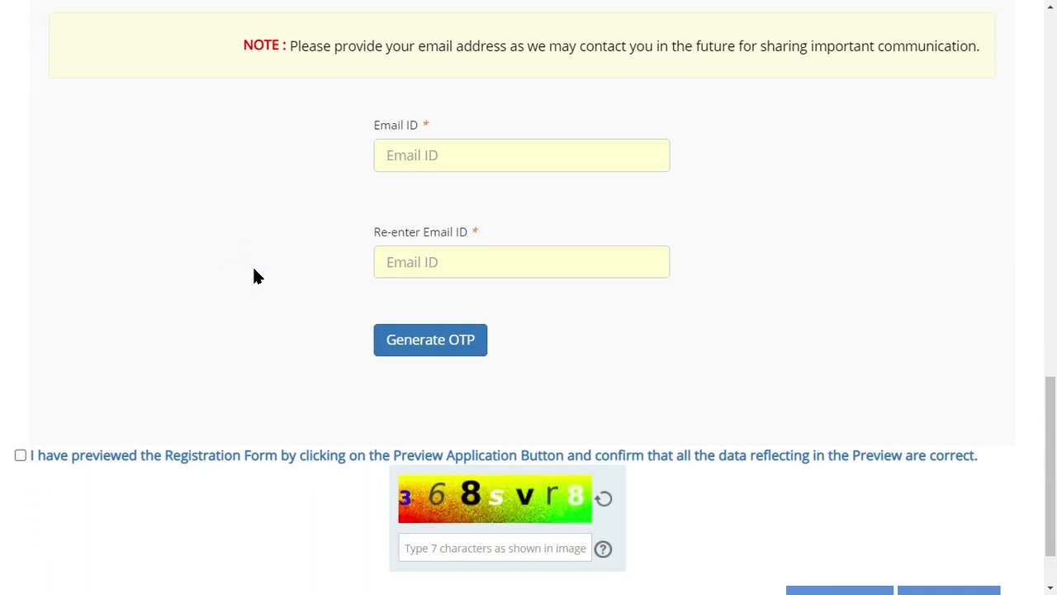
Show the entry guidance for the Email ID and Re-enter Email ID fields and look over the end of the form.
{"action": "left_click", "coordinate": [451, 156]}
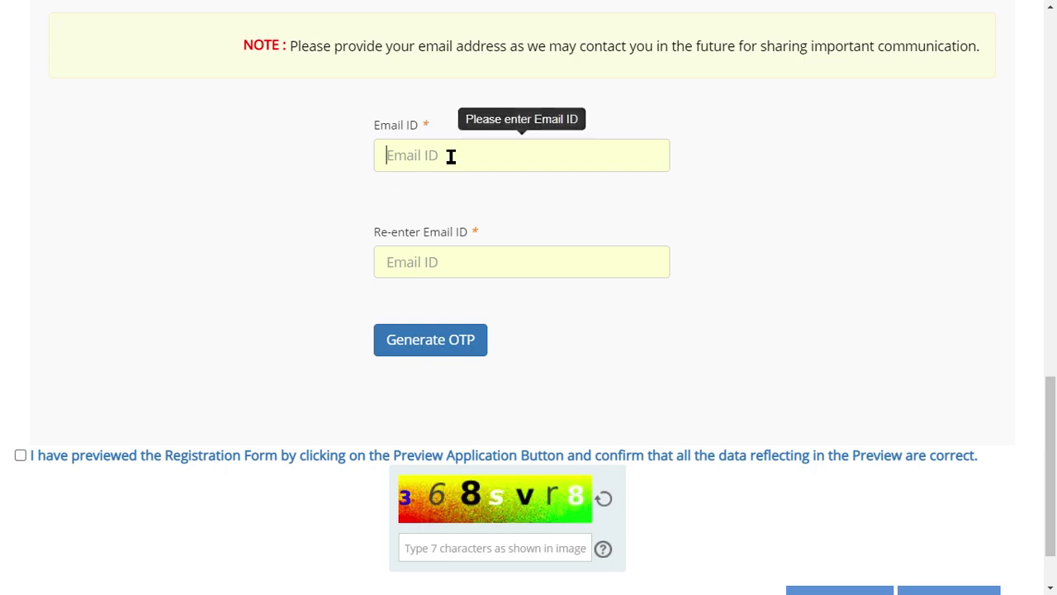
{"action": "left_click", "coordinate": [219, 190]}
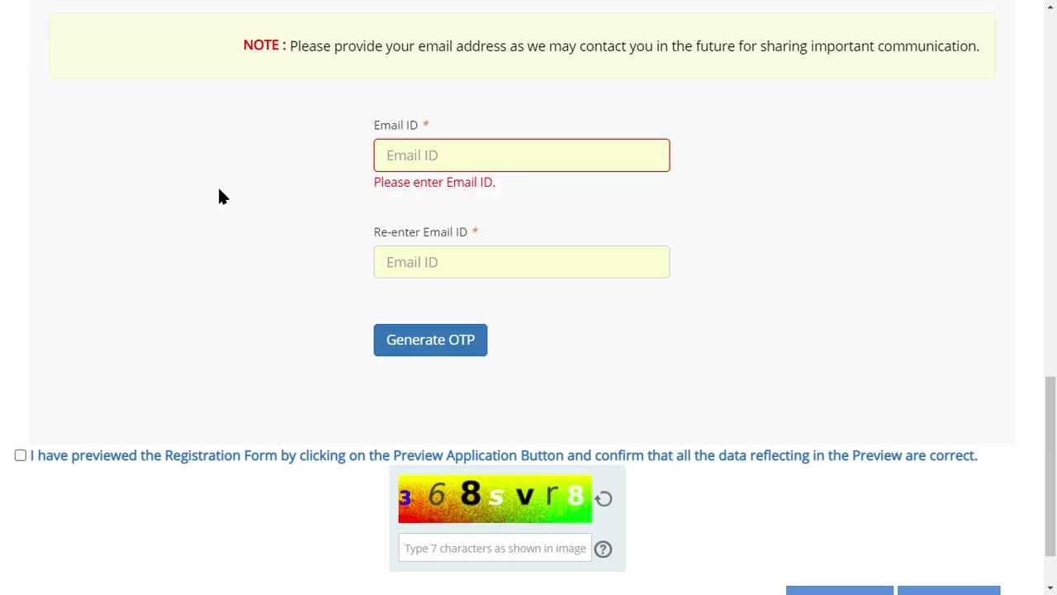
{"action": "left_click", "coordinate": [220, 195]}
{"action": "triple_click", "coordinate": [369, 125]}
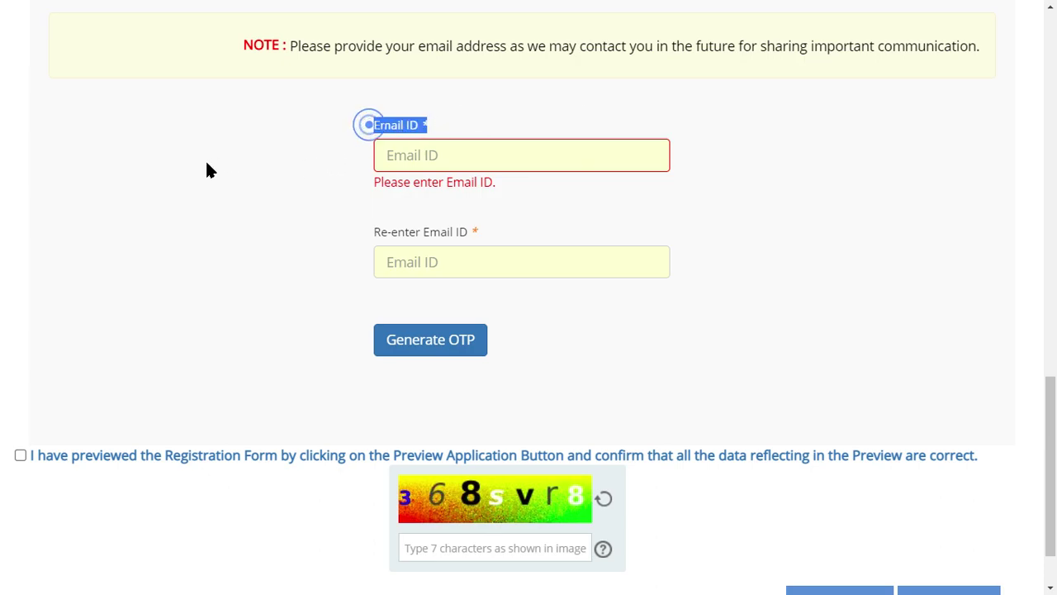
{"action": "left_click", "coordinate": [430, 169]}
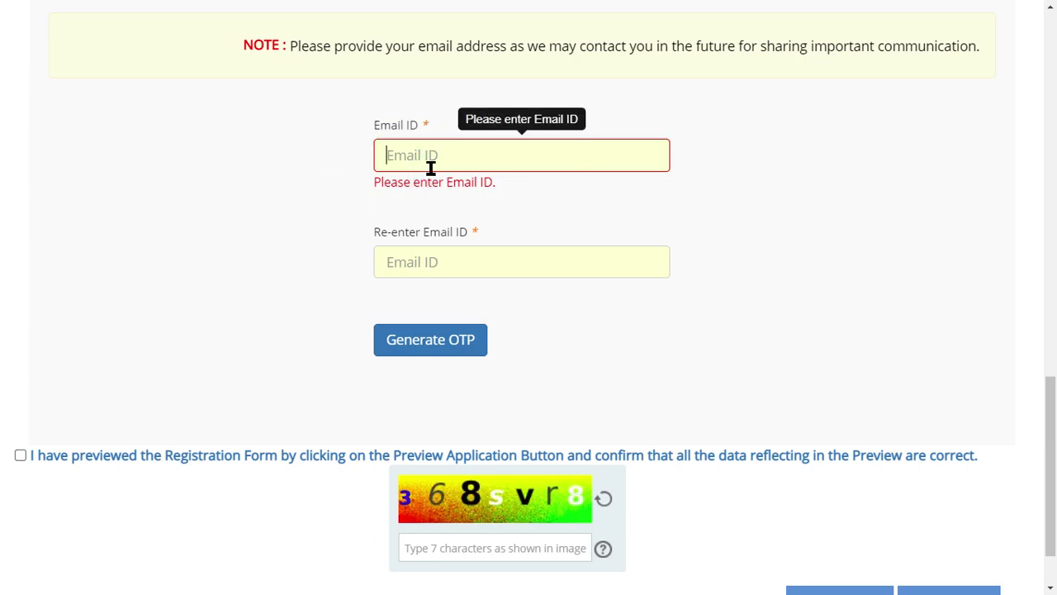
{"action": "left_click", "coordinate": [430, 167]}
{"action": "left_click", "coordinate": [453, 159]}
{"action": "left_click", "coordinate": [449, 261]}
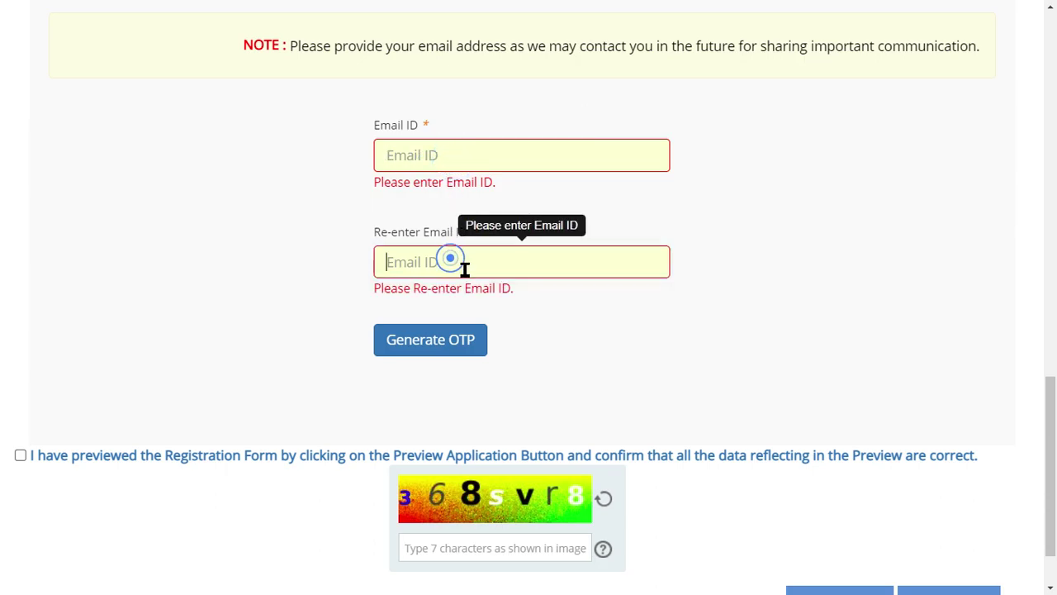
{"action": "left_click", "coordinate": [341, 262]}
{"action": "scroll", "coordinate": [396, 368], "scroll_direction": "down", "scroll_amount": 1}
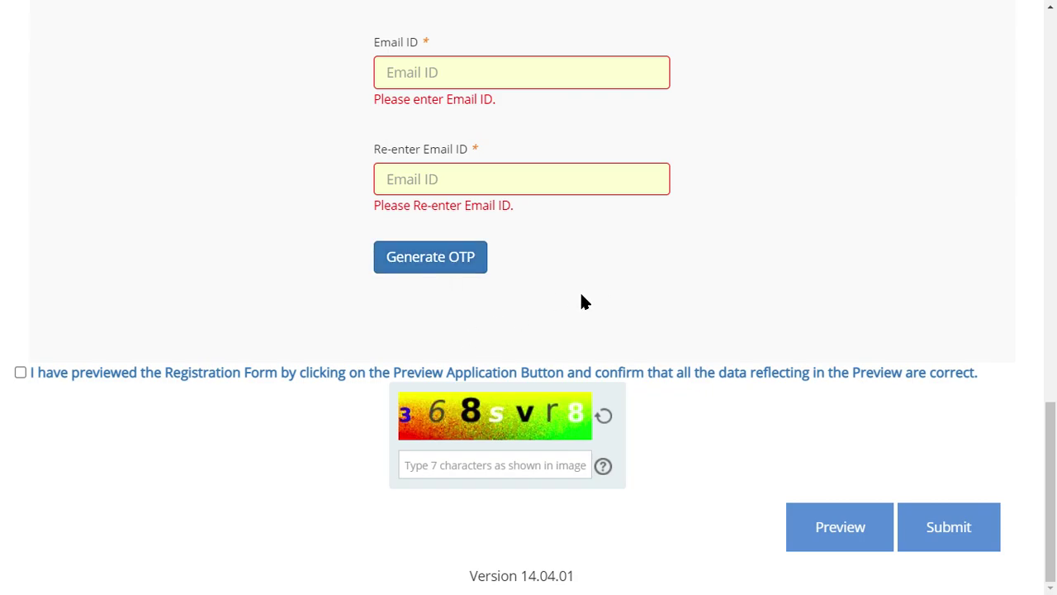
Tick the declaration that the registration form was previewed and its data is correct, and submit the form.
{"action": "left_click", "coordinate": [480, 303]}
{"action": "left_click", "coordinate": [207, 454]}
{"action": "left_click", "coordinate": [462, 475]}
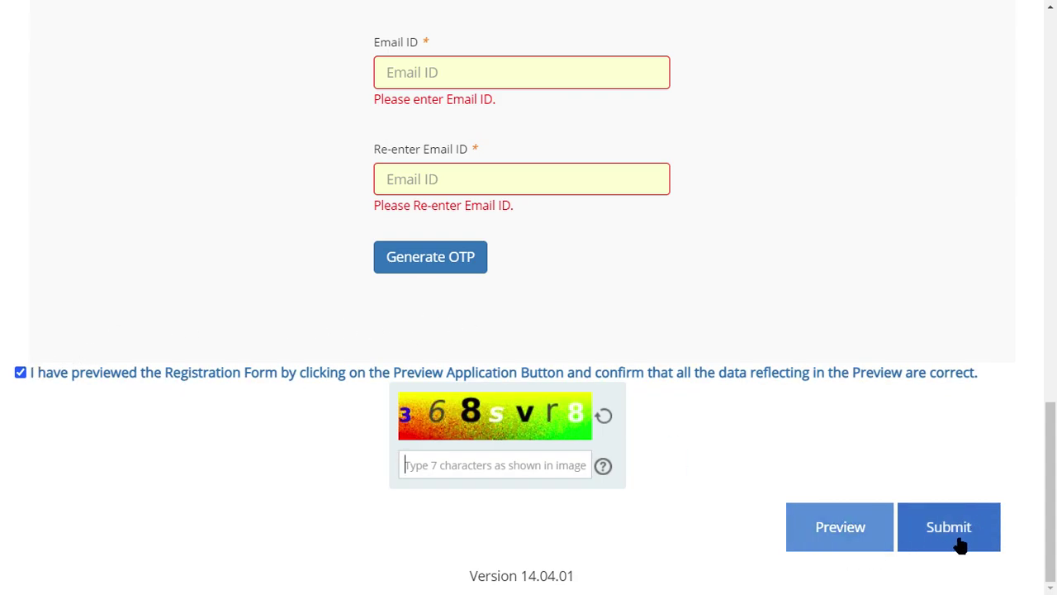
{"action": "left_click", "coordinate": [961, 545]}
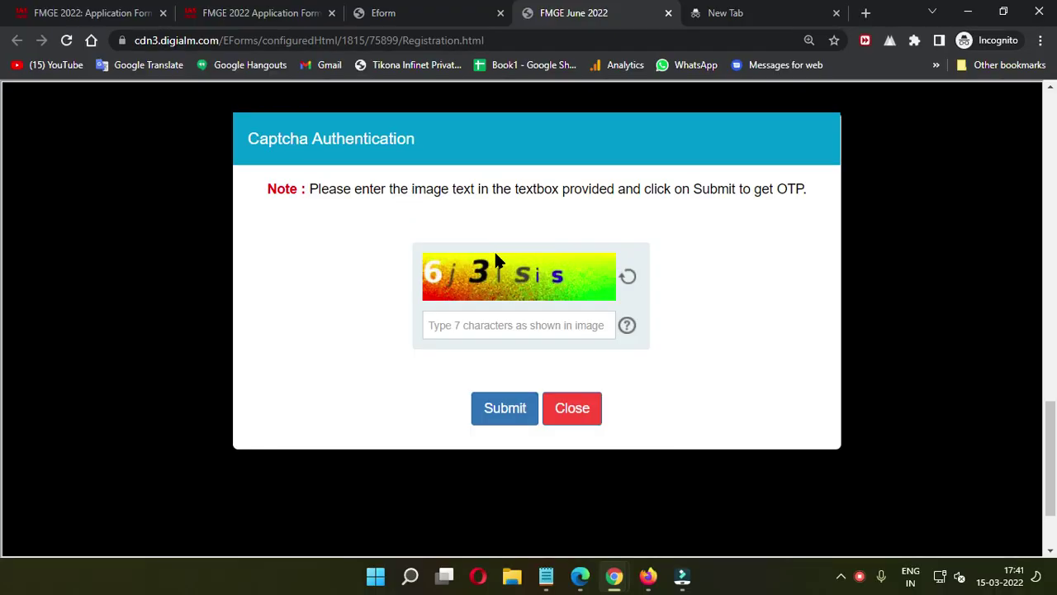
Display the Captcha Authentication dialog in full screen and examine its note and captcha image.
{"action": "key", "text": "F11"}
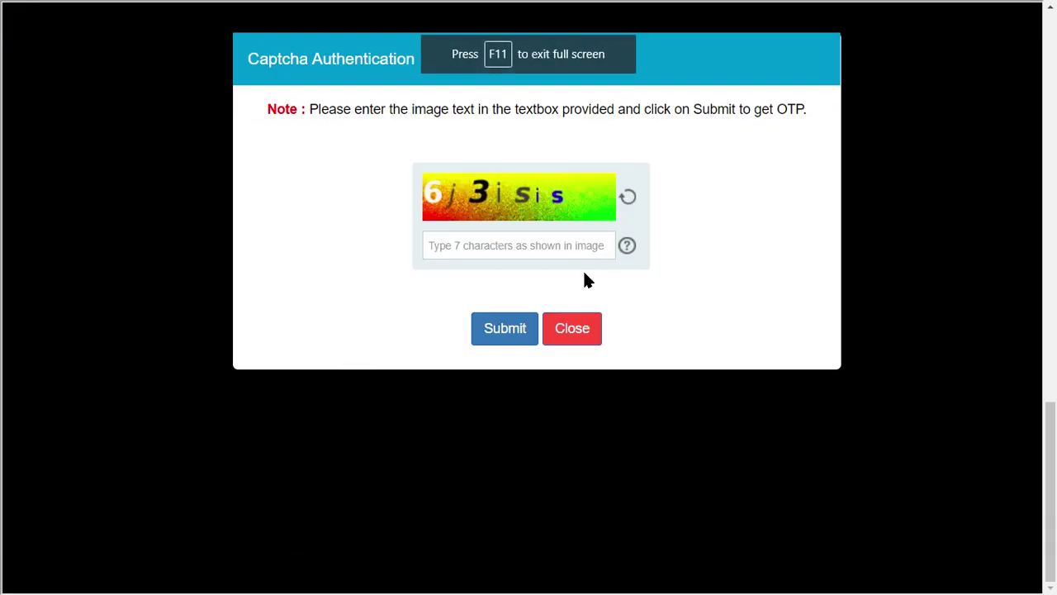
{"action": "left_click_drag", "start_coordinate": [250, 58], "coordinate": [431, 206]}
{"action": "left_click", "coordinate": [424, 174]}
{"action": "left_click", "coordinate": [479, 234]}
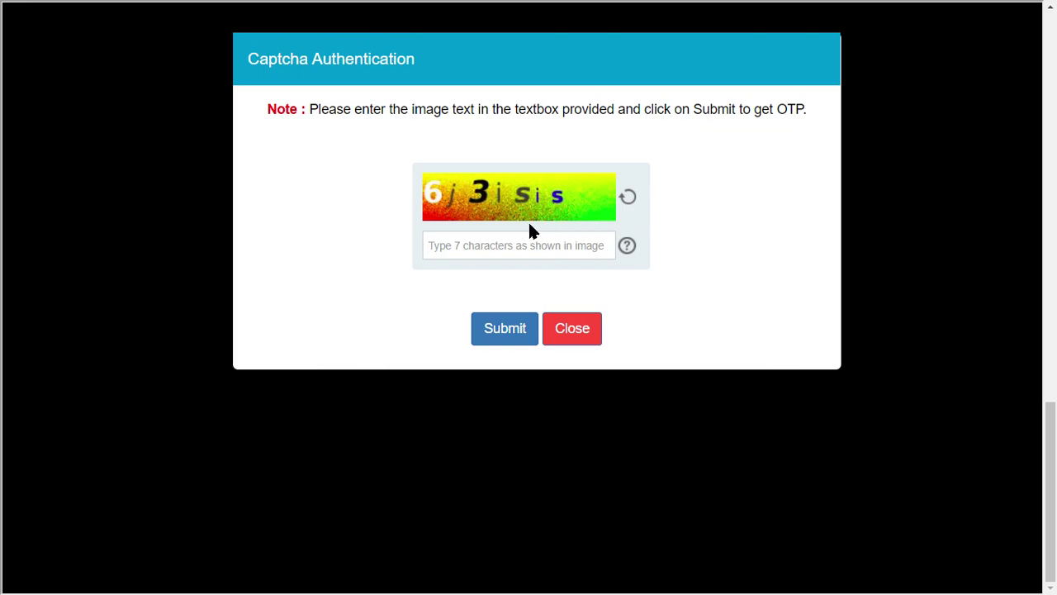
Refresh the captcha image several times, enter its characters, submit them to request the OTP and acknowledge the notification.
{"action": "left_click", "coordinate": [628, 198]}
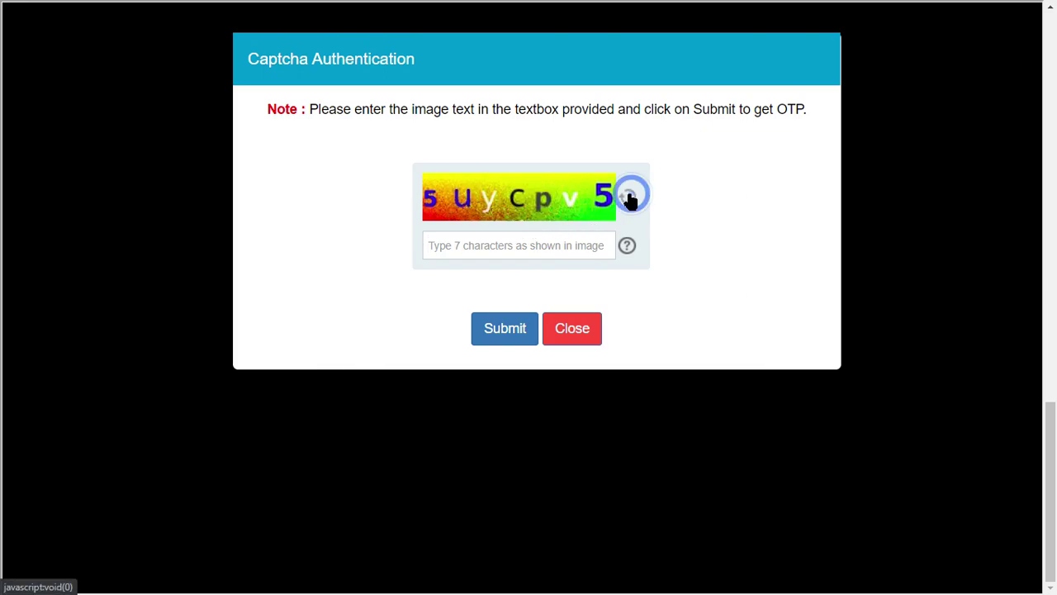
{"action": "left_click", "coordinate": [628, 198]}
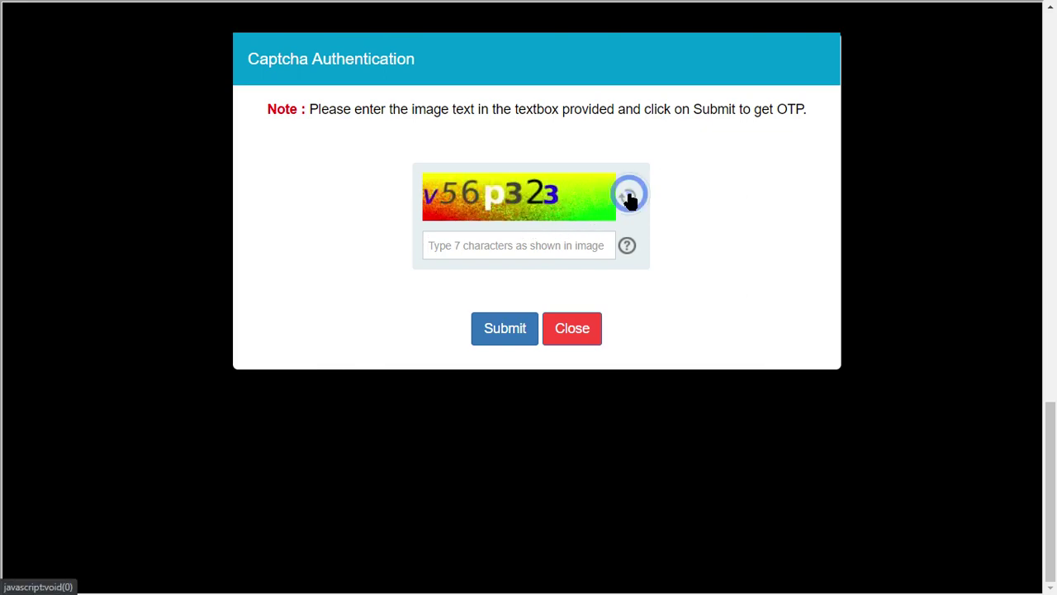
{"action": "left_click", "coordinate": [628, 197]}
{"action": "left_click", "coordinate": [627, 198]}
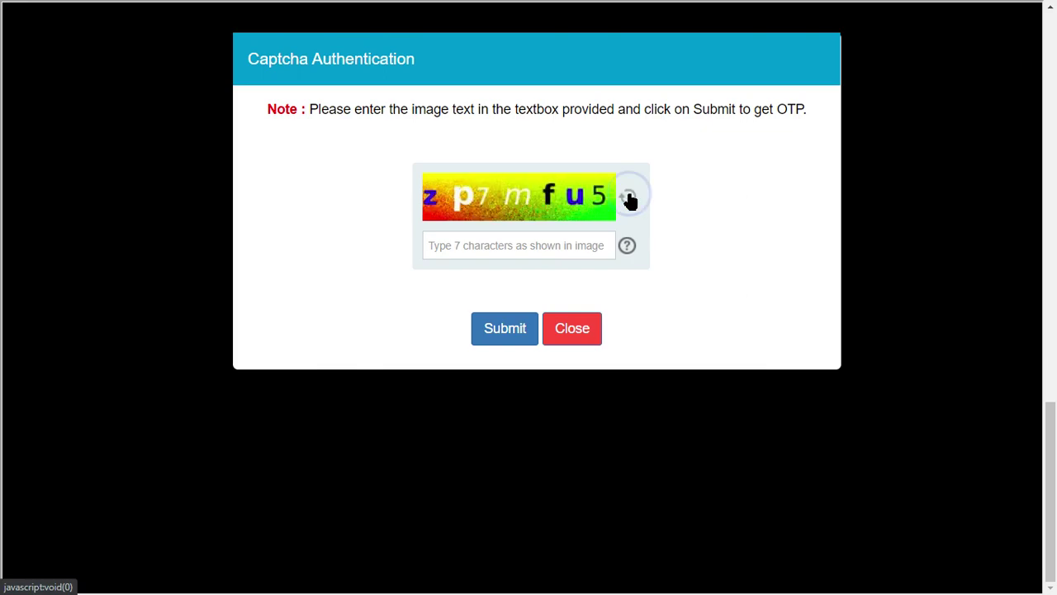
{"action": "left_click", "coordinate": [504, 246]}
{"action": "type", "text": "wxh8bsb"}
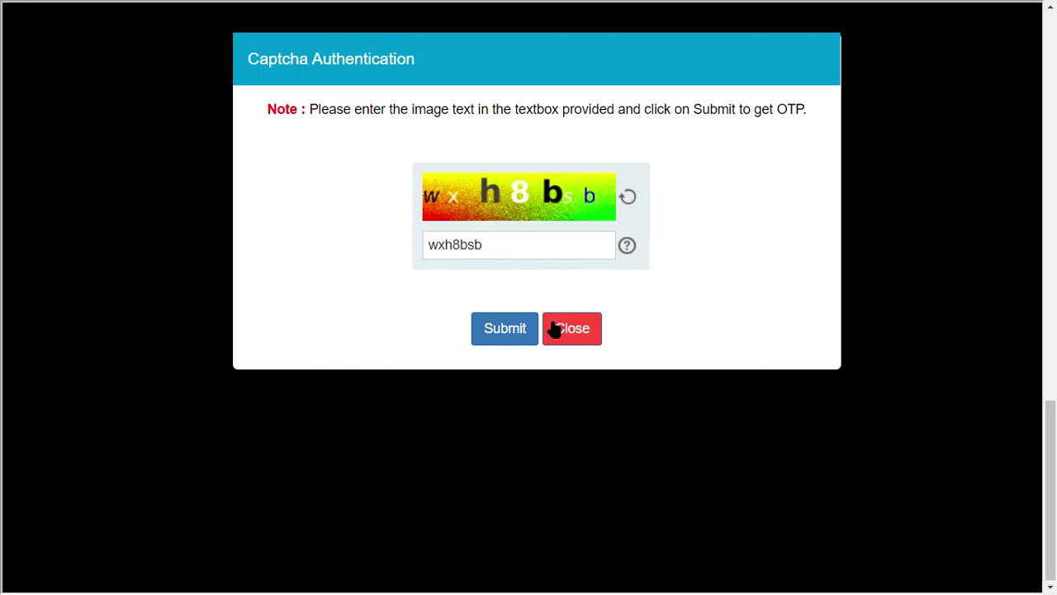
{"action": "left_click", "coordinate": [507, 330]}
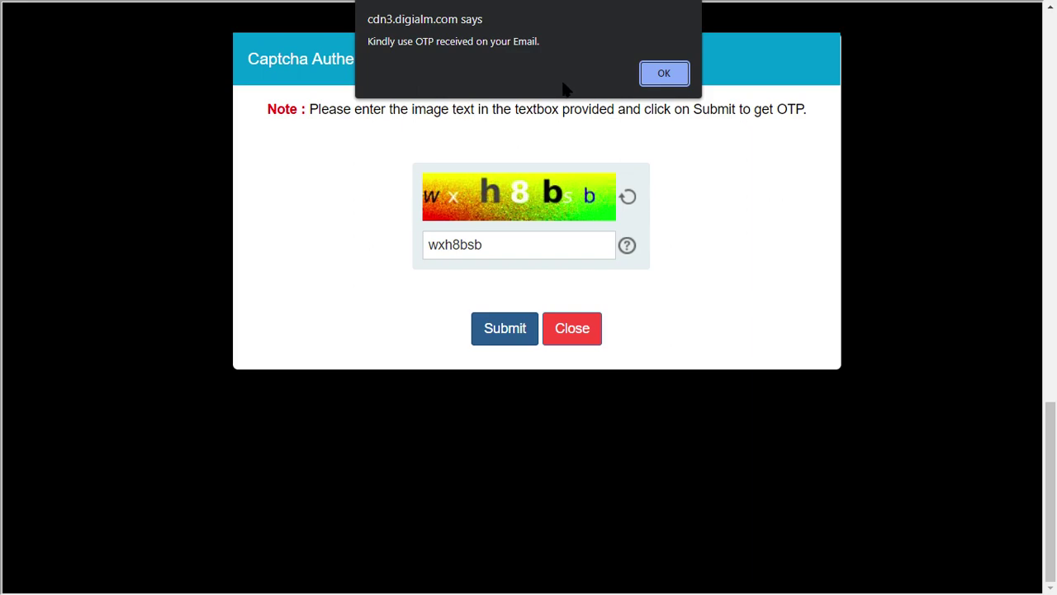
{"action": "left_click", "coordinate": [664, 75]}
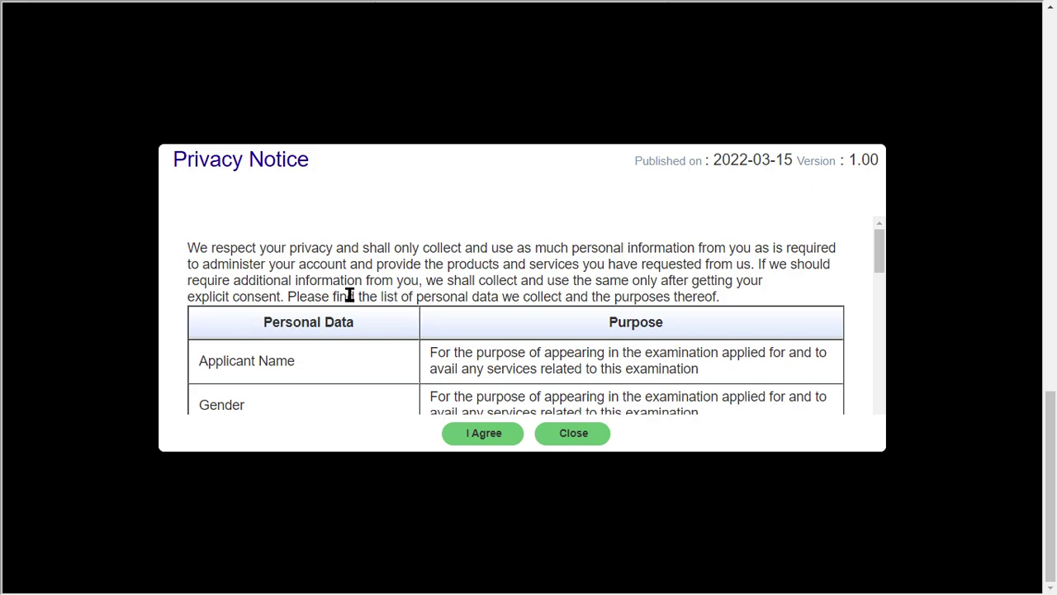
Review the personal data and purposes listed in the Privacy Notice and agree to it.
{"action": "scroll", "coordinate": [343, 298], "scroll_direction": "down", "scroll_amount": 2}
{"action": "scroll", "coordinate": [338, 297], "scroll_direction": "up", "scroll_amount": 2}
{"action": "double_click", "coordinate": [632, 241]}
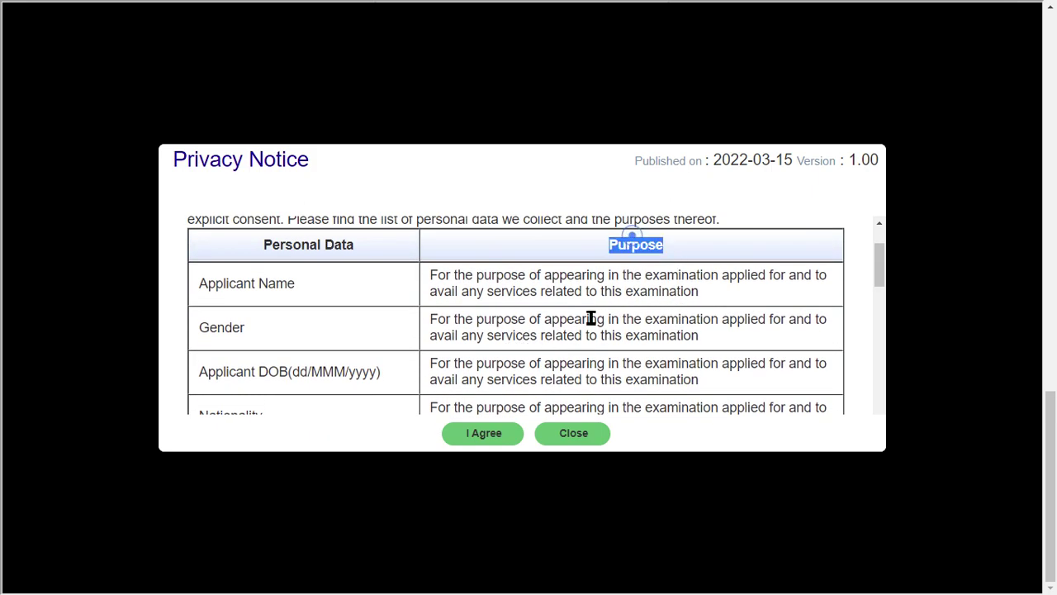
{"action": "triple_click", "coordinate": [227, 283]}
{"action": "double_click", "coordinate": [234, 325]}
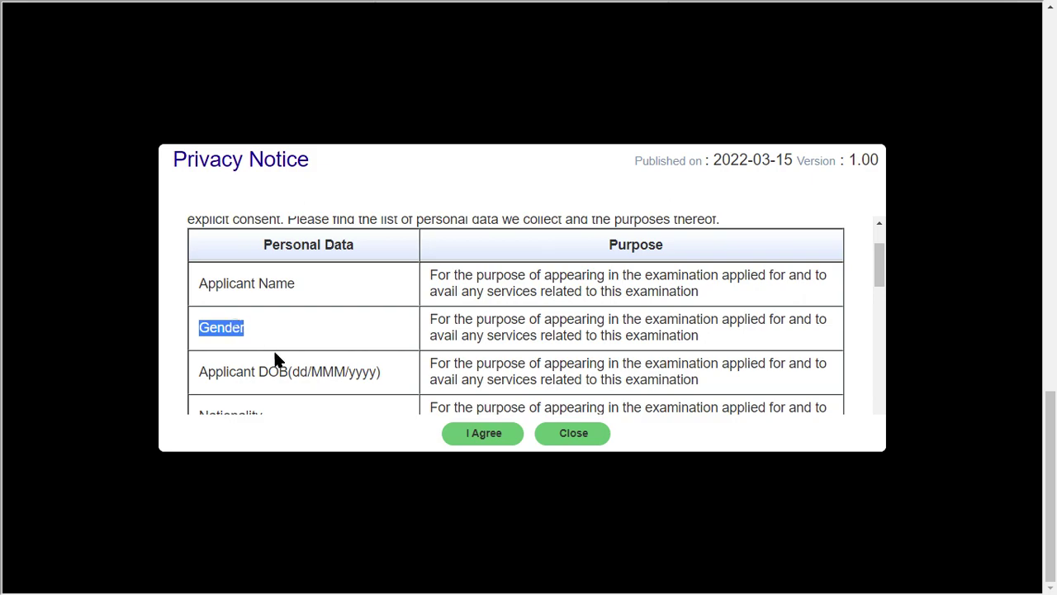
{"action": "scroll", "coordinate": [327, 369], "scroll_direction": "down", "scroll_amount": 2}
{"action": "scroll", "coordinate": [338, 332], "scroll_direction": "down", "scroll_amount": 6}
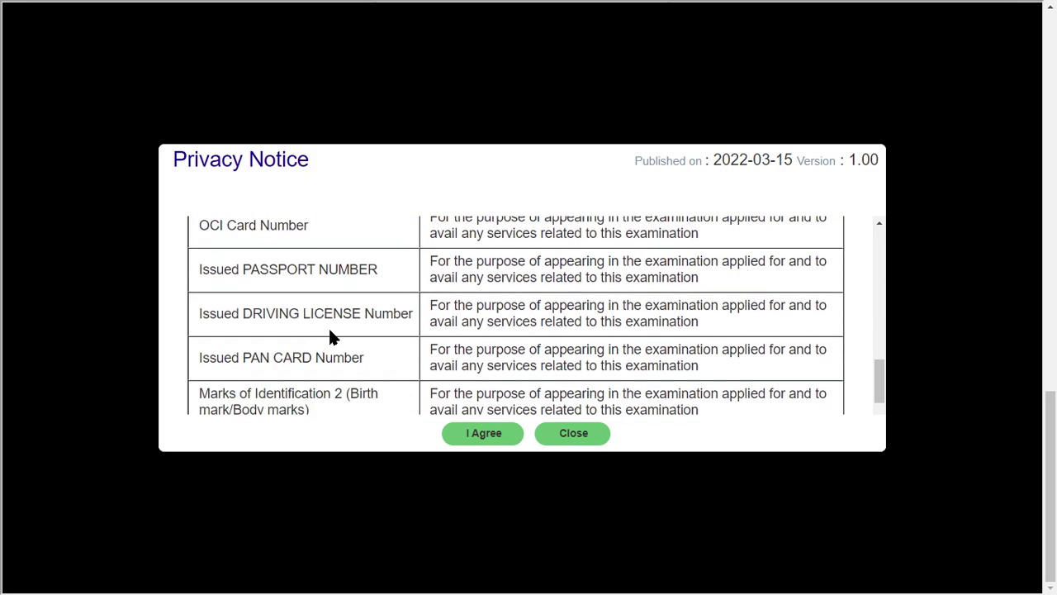
{"action": "left_click", "coordinate": [481, 433]}
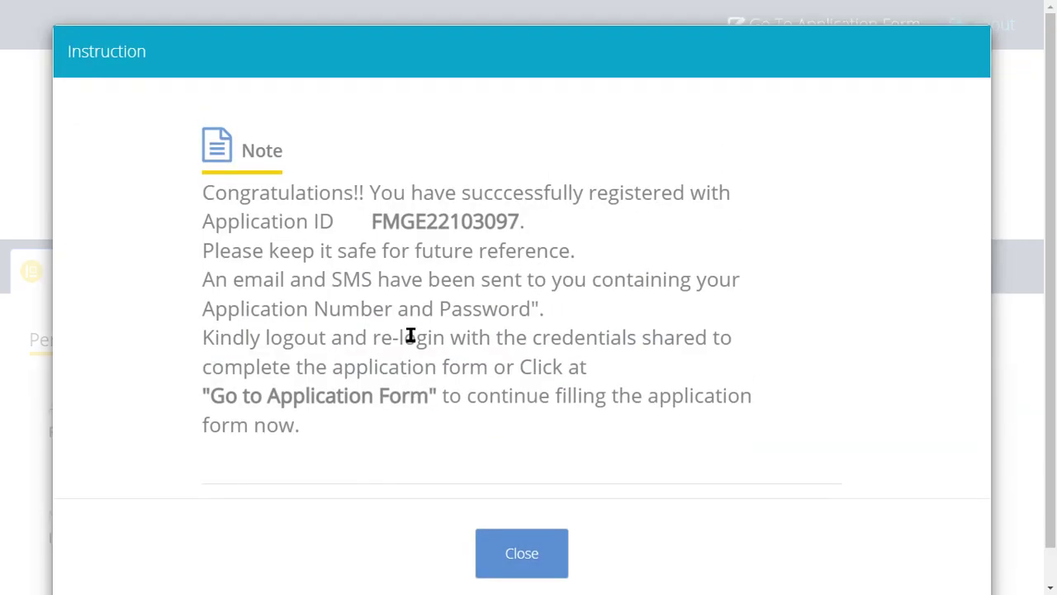
Close the registration instruction note and review the applicant's personal details.
{"action": "scroll", "coordinate": [452, 384], "scroll_direction": "down", "scroll_amount": 1}
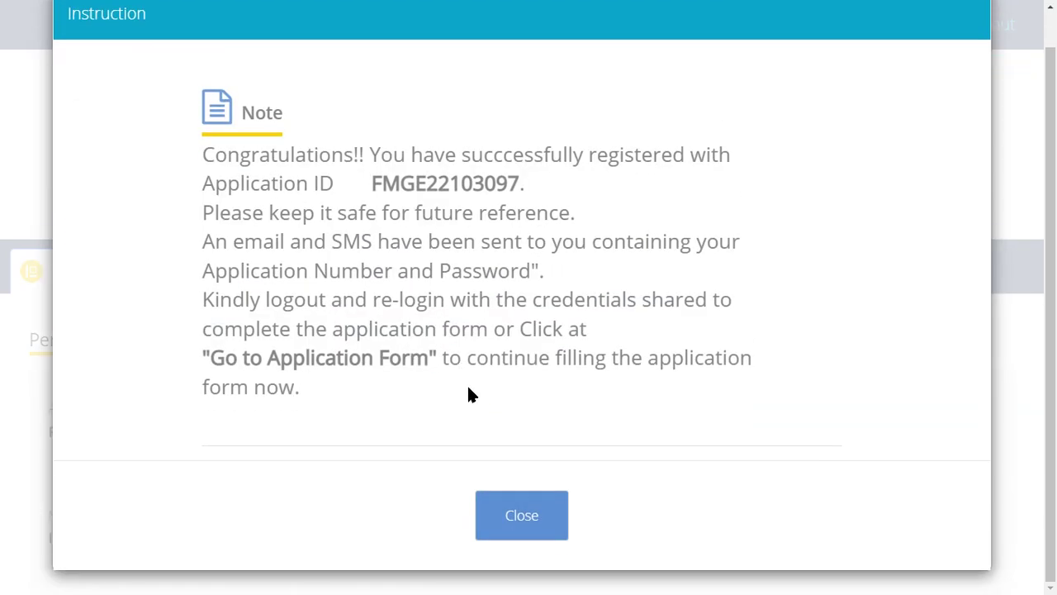
{"action": "left_click", "coordinate": [541, 533]}
{"action": "scroll", "coordinate": [554, 446], "scroll_direction": "down", "scroll_amount": 4}
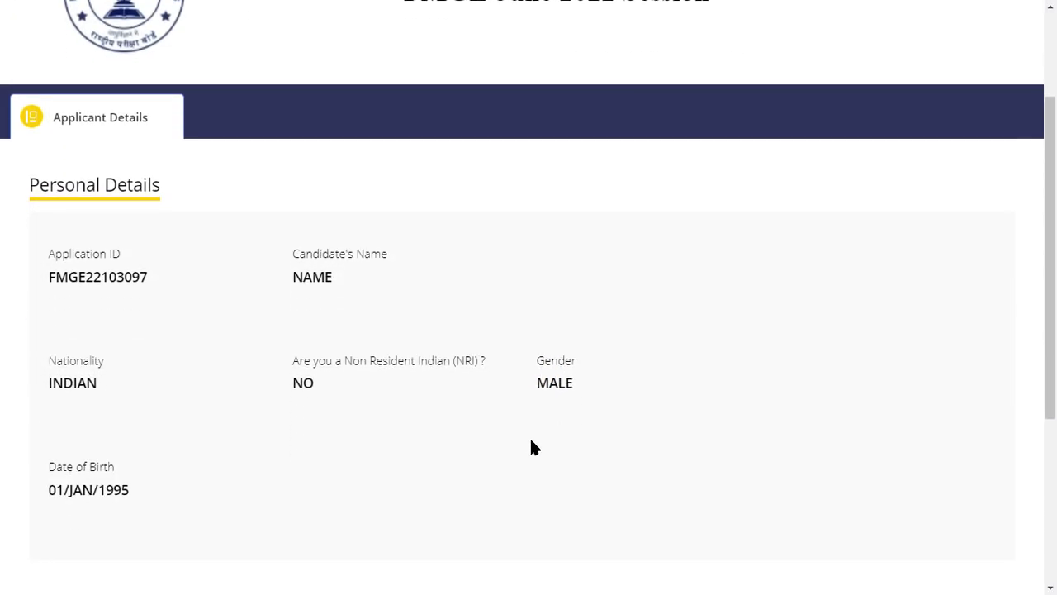
{"action": "scroll", "coordinate": [499, 451], "scroll_direction": "down", "scroll_amount": 2}
{"action": "scroll", "coordinate": [498, 453], "scroll_direction": "up", "scroll_amount": 5}
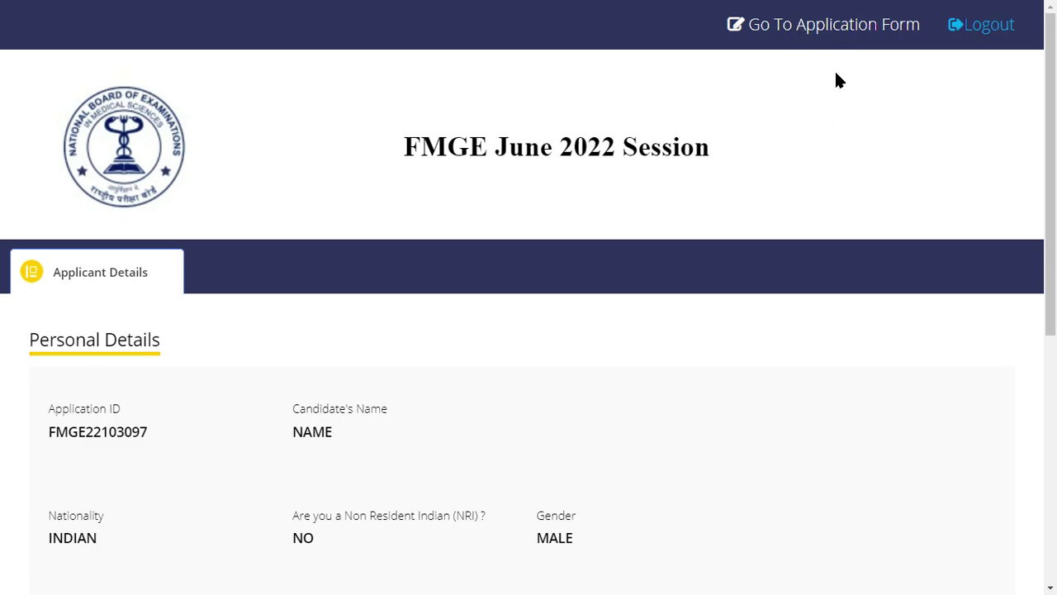
Go to the application form, read through its instructions and dismiss them.
{"action": "left_click", "coordinate": [833, 26]}
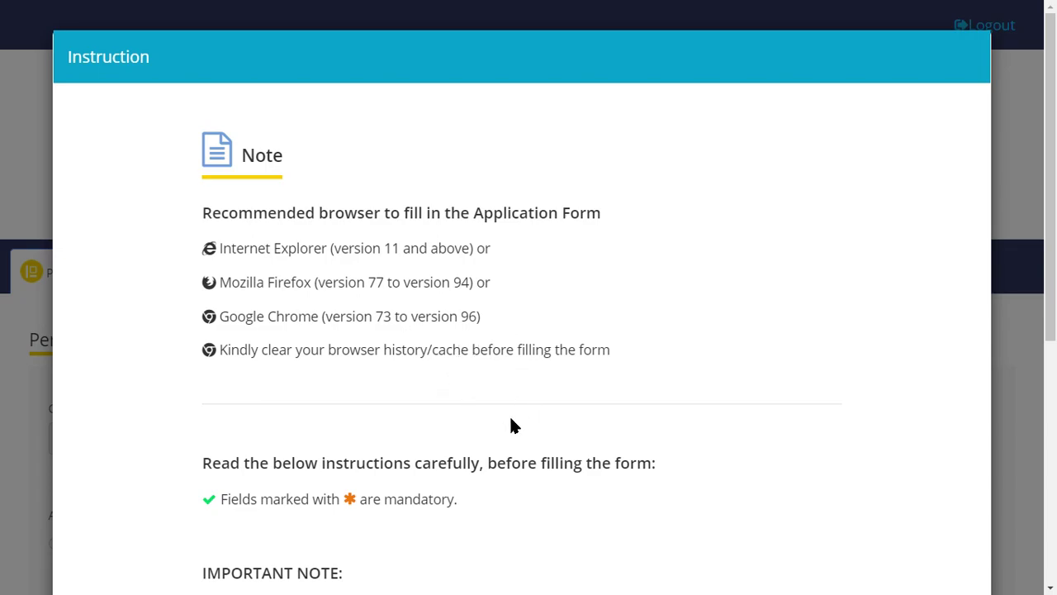
{"action": "scroll", "coordinate": [519, 425], "scroll_direction": "down", "scroll_amount": 5}
{"action": "left_click", "coordinate": [526, 514]}
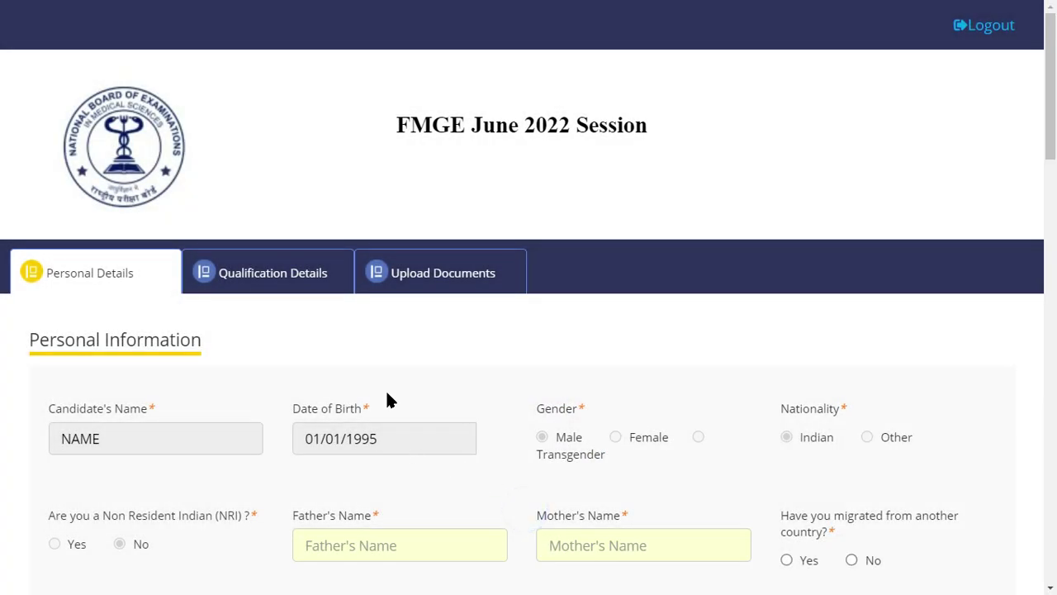
Reduce the page zoom to 67% to examine the Personal Information, Contact Details and Identification Details sections together.
{"action": "scroll", "coordinate": [406, 383], "scroll_direction": "down", "scroll_amount": 3}
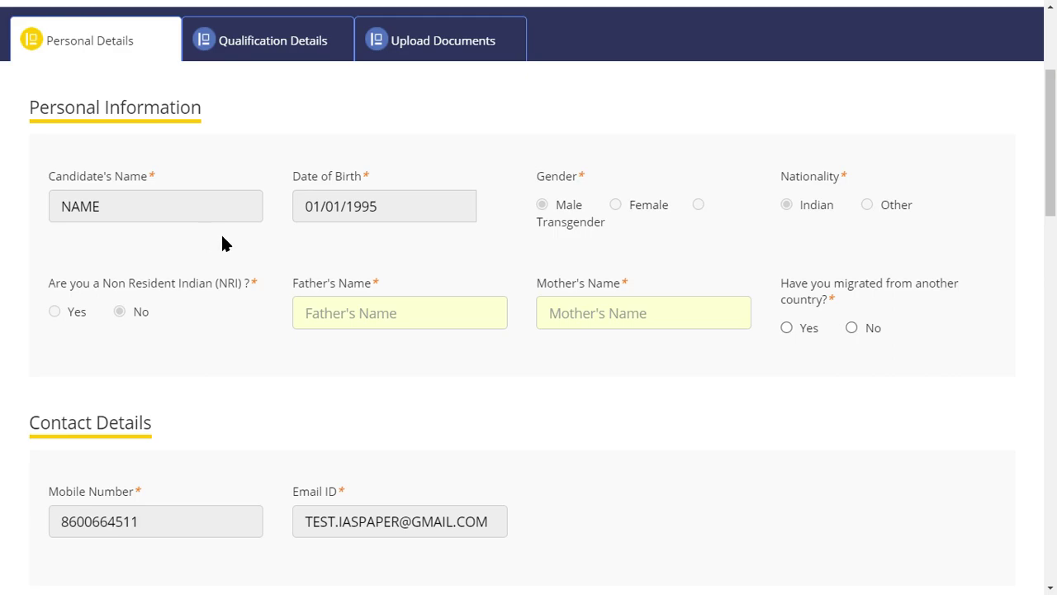
{"action": "key", "text": "ctrl+minus"}
{"action": "key", "text": "ctrl+minus"}
{"action": "key", "text": "ctrl+minus"}
{"action": "key", "text": "ctrl+minus"}
{"action": "key", "text": "ctrl+minus"}
{"action": "key", "text": "ctrl+plus"}
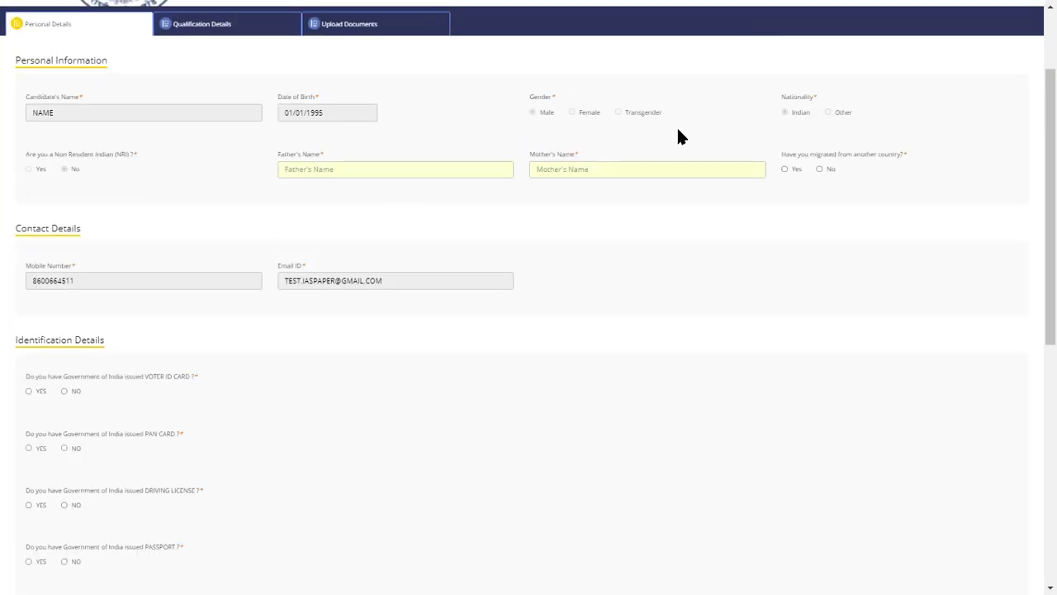
Show the entry guidance for the Father's Name field, trying the page at 75% zoom and returning to 67%.
{"action": "left_click", "coordinate": [406, 176]}
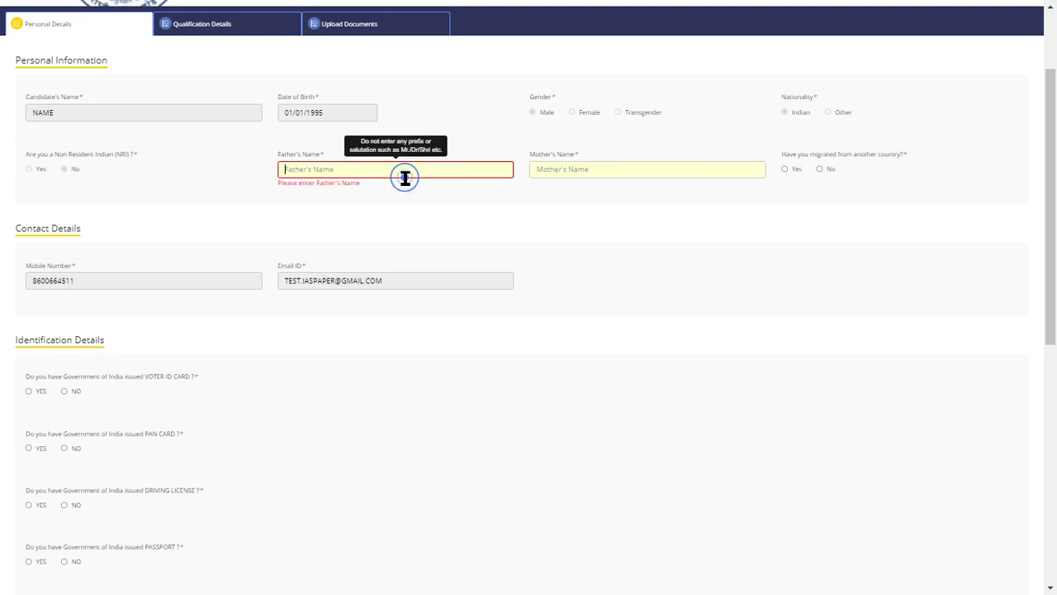
{"action": "key", "text": "ctrl+plus"}
{"action": "left_click", "coordinate": [389, 231]}
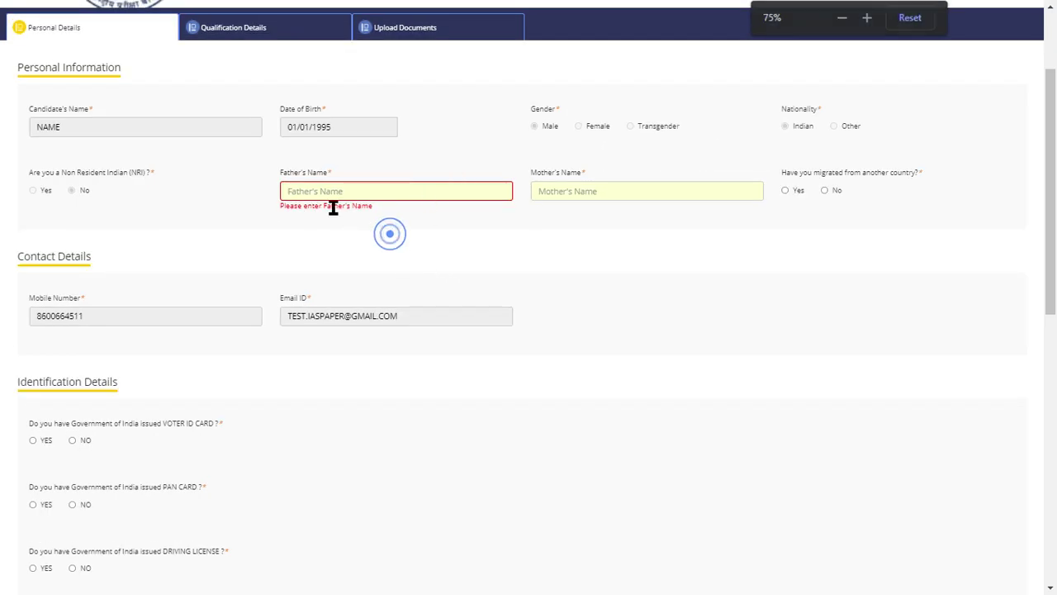
{"action": "left_click", "coordinate": [288, 190]}
{"action": "left_click", "coordinate": [418, 236]}
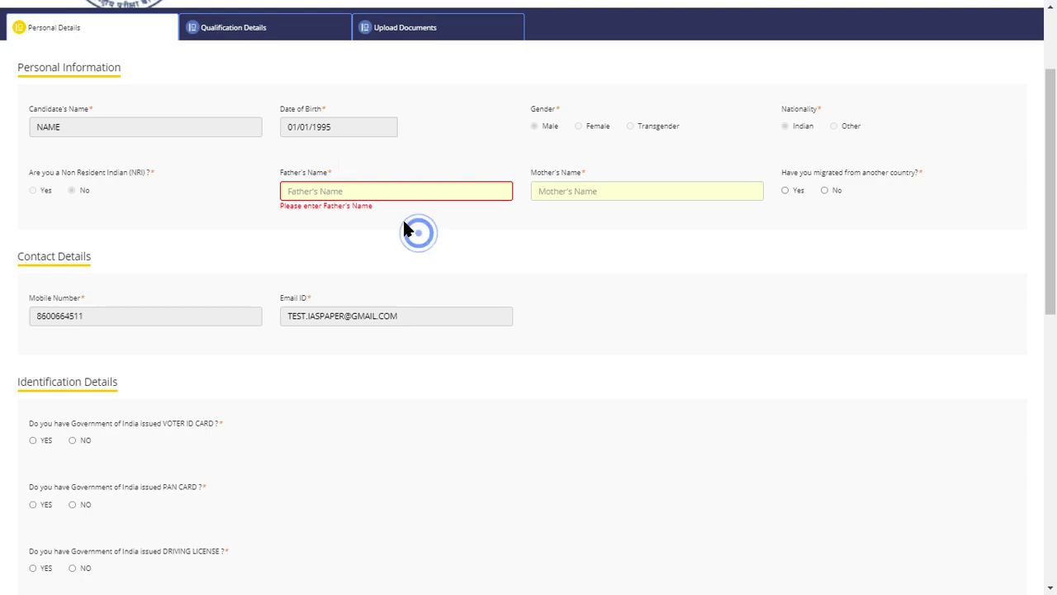
{"action": "key", "text": "ctrl+minus"}
{"action": "left_click", "coordinate": [328, 175]}
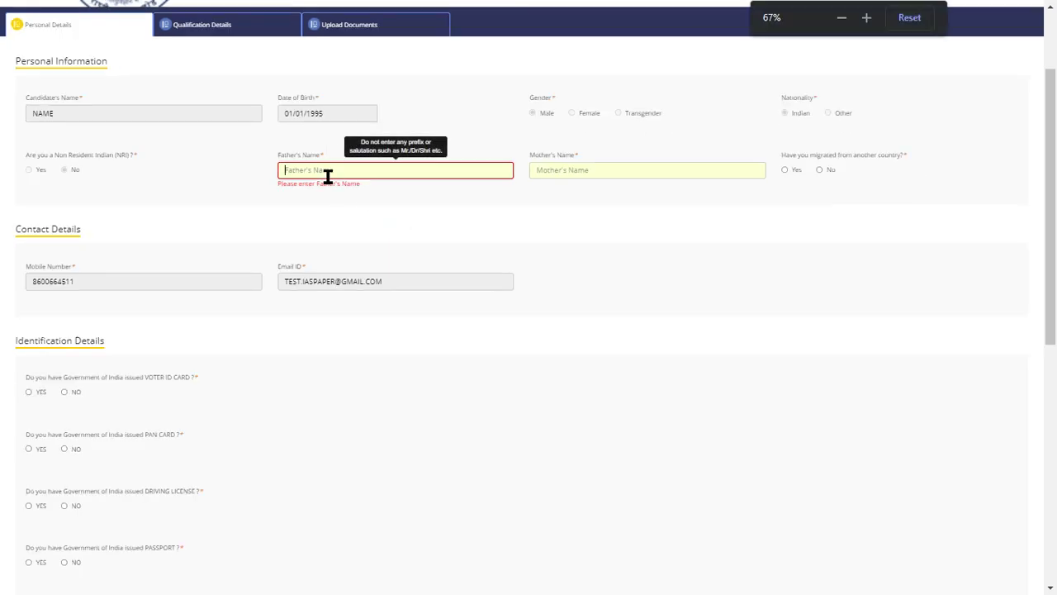
Answer No to the question about having migrated from another country in the Personal Information section.
{"action": "left_click", "coordinate": [572, 179]}
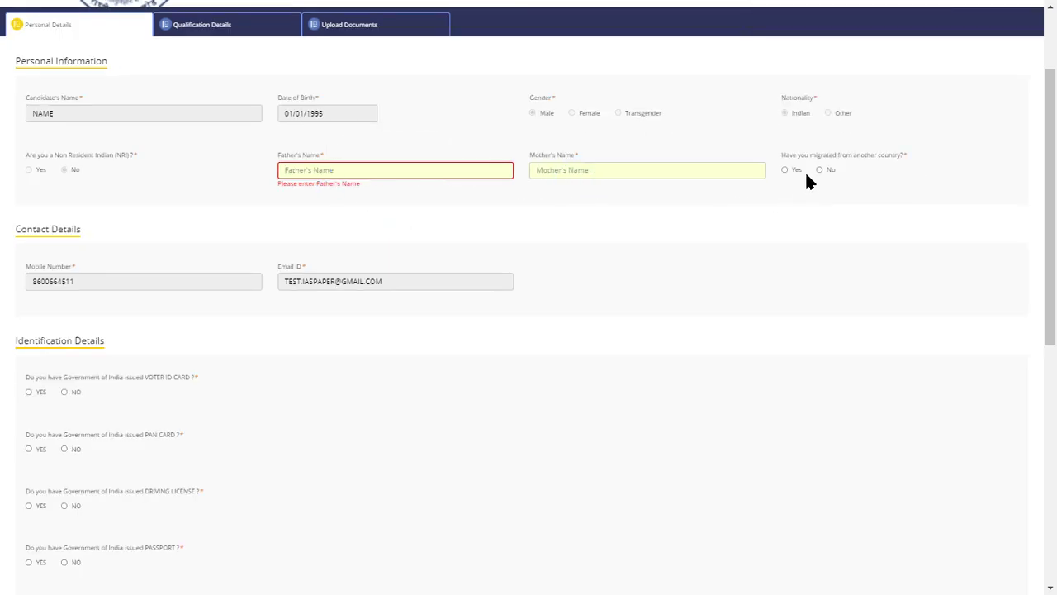
{"action": "key", "text": "ctrl+plus"}
{"action": "key", "text": "ctrl+plus"}
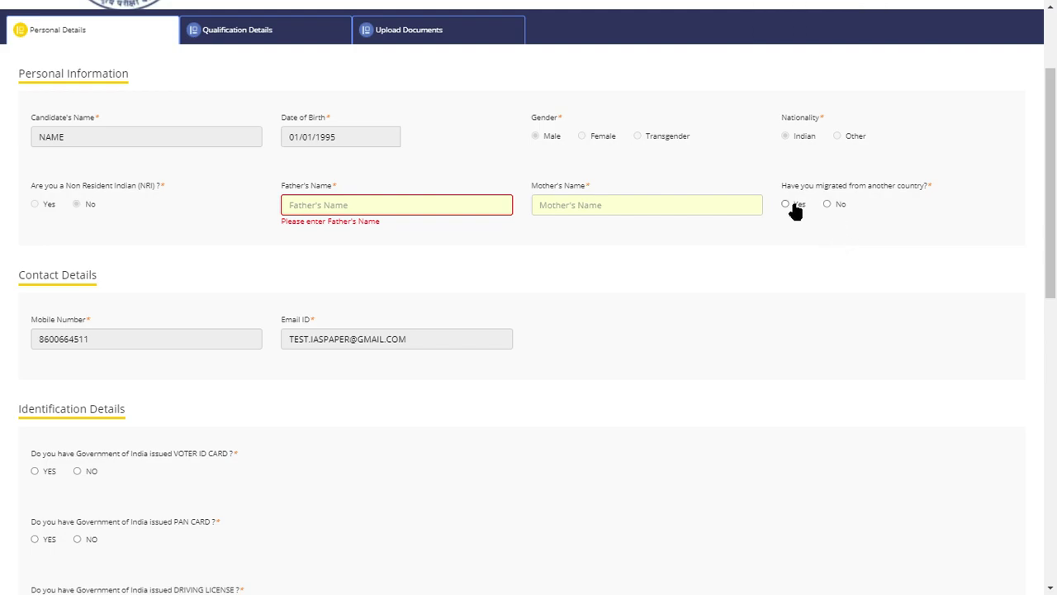
{"action": "left_click", "coordinate": [828, 204]}
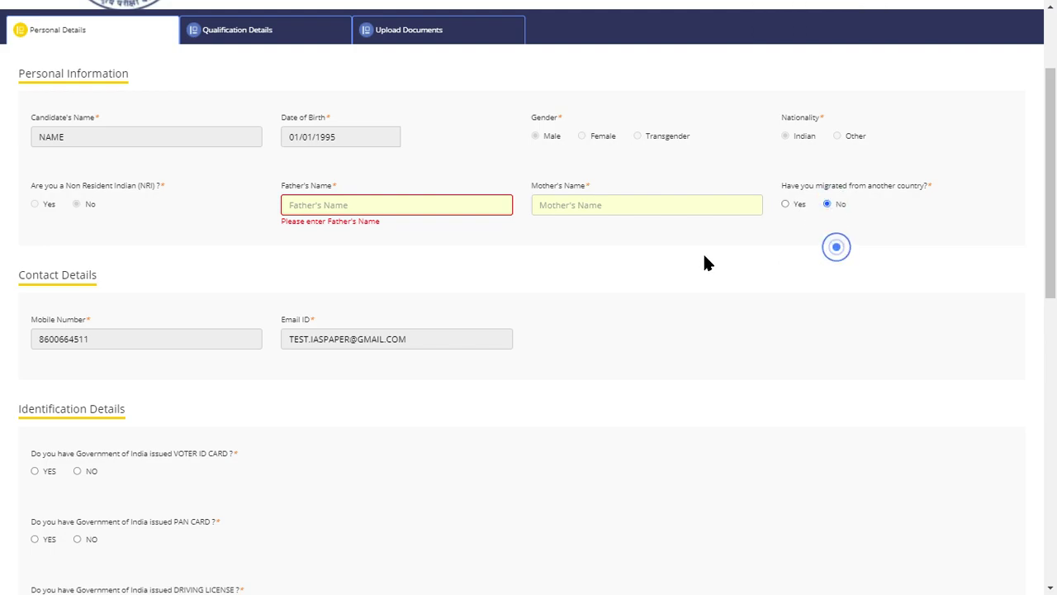
Answer YES to having a Voter ID card in Identification Details and select its card number field.
{"action": "key", "text": "ctrl+minus"}
{"action": "key", "text": "ctrl+minus"}
{"action": "scroll", "coordinate": [308, 352], "scroll_direction": "down", "scroll_amount": 1}
{"action": "scroll", "coordinate": [308, 353], "scroll_direction": "down", "scroll_amount": 3}
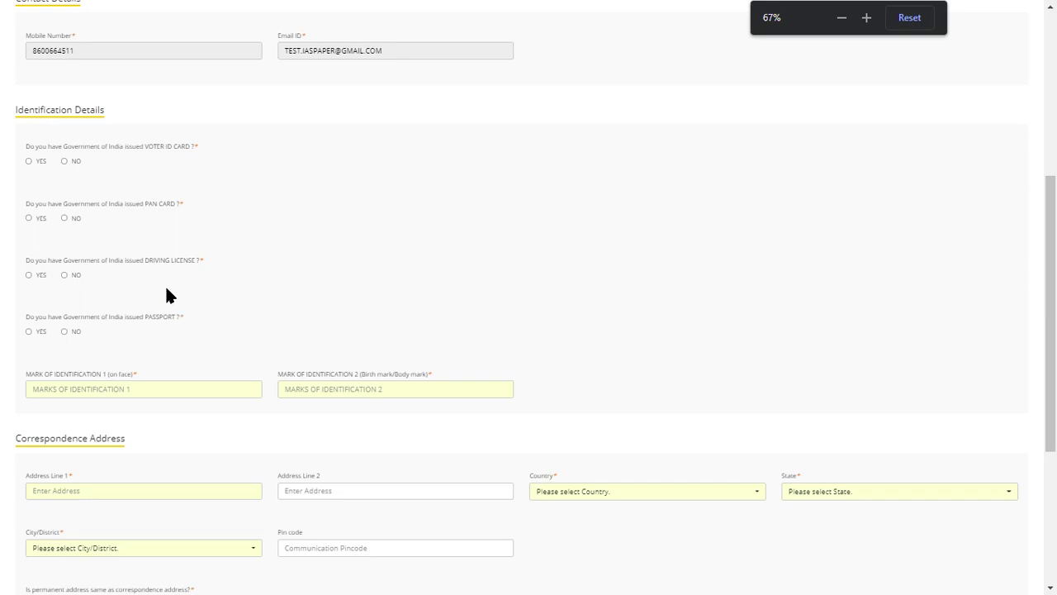
{"action": "scroll", "coordinate": [309, 179], "scroll_direction": "down", "scroll_amount": 1}
{"action": "key", "text": "ctrl+plus"}
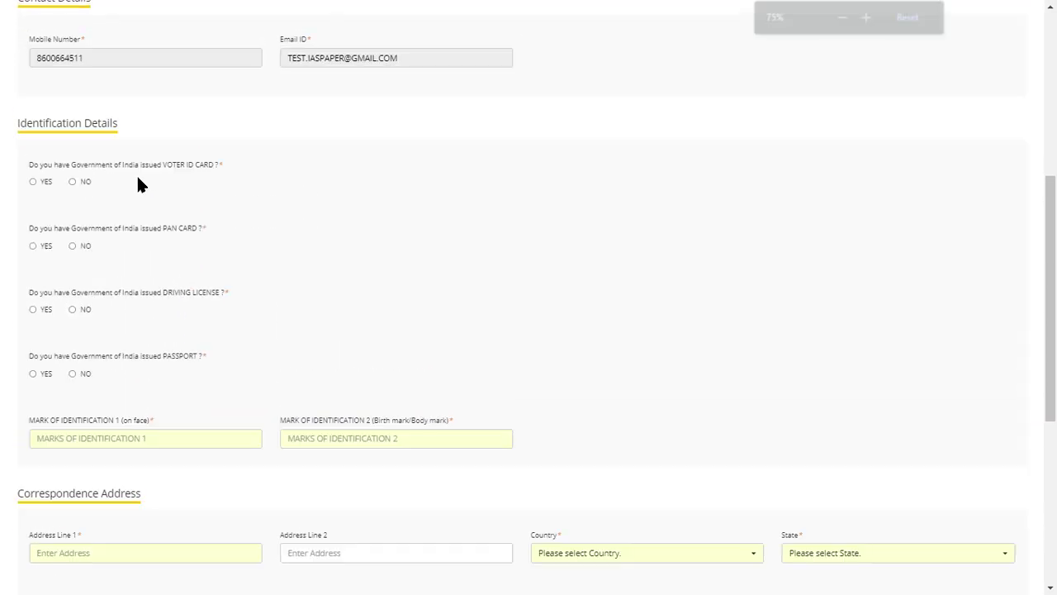
{"action": "scroll", "coordinate": [137, 179], "scroll_direction": "down", "scroll_amount": 4}
{"action": "key", "text": "ctrl+plus"}
{"action": "key", "text": "ctrl+plus"}
{"action": "key", "text": "ctrl+plus"}
{"action": "key", "text": "ctrl+plus"}
{"action": "key", "text": "ctrl+plus"}
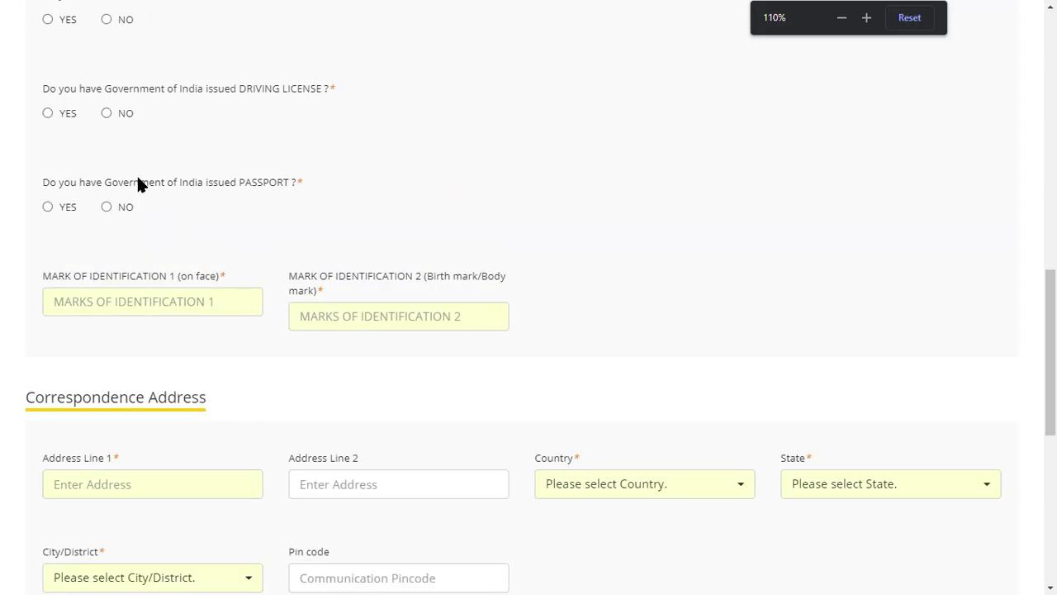
{"action": "scroll", "coordinate": [140, 176], "scroll_direction": "up", "scroll_amount": 3}
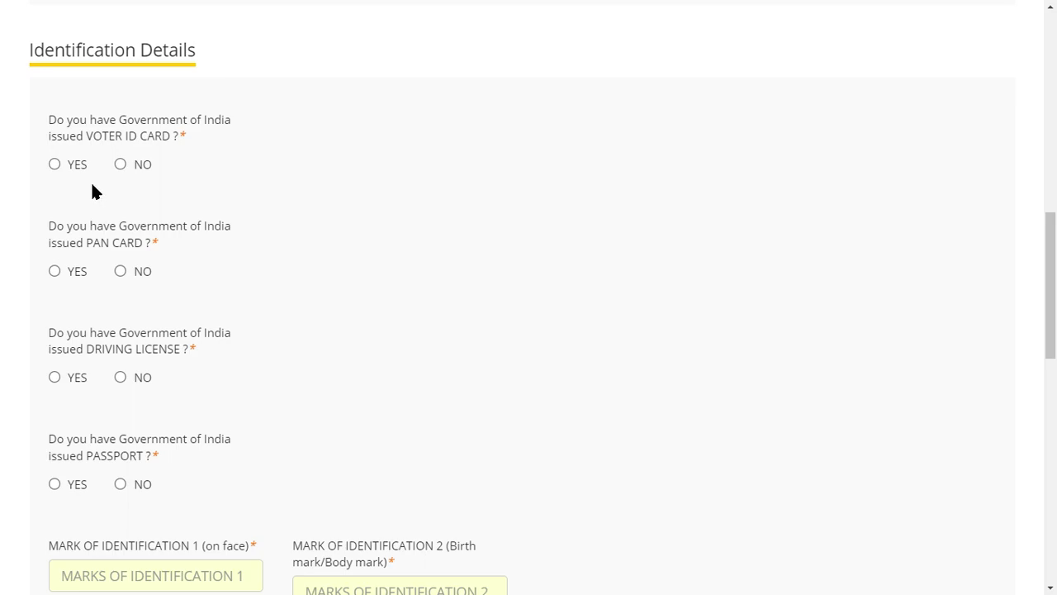
{"action": "left_click", "coordinate": [54, 163]}
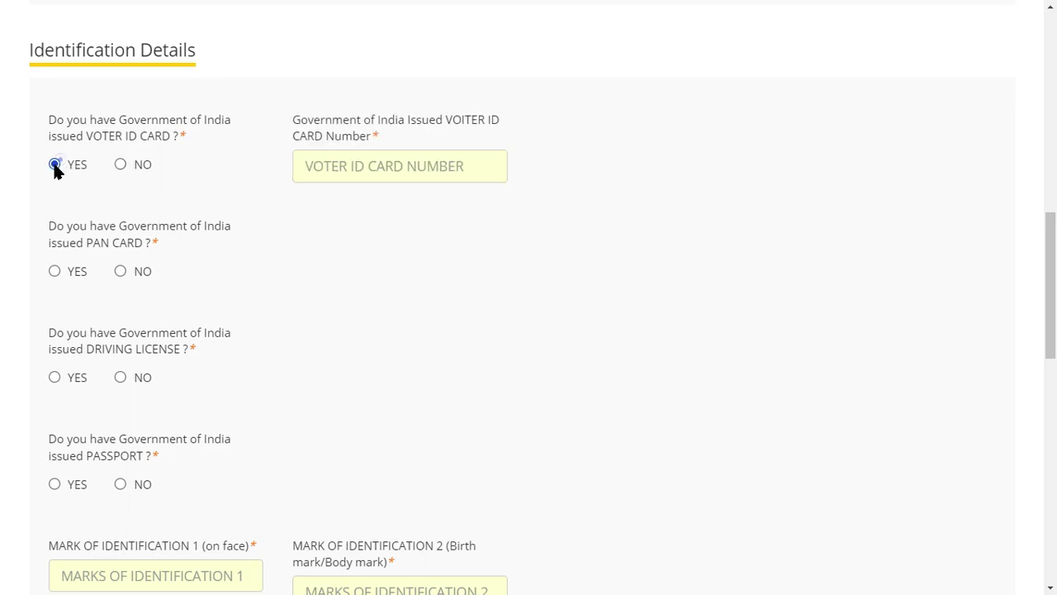
{"action": "left_click", "coordinate": [399, 169]}
Change the Voter ID card answer to NO, answer NO for the PAN card, and accept both declarations.
{"action": "left_click", "coordinate": [121, 165]}
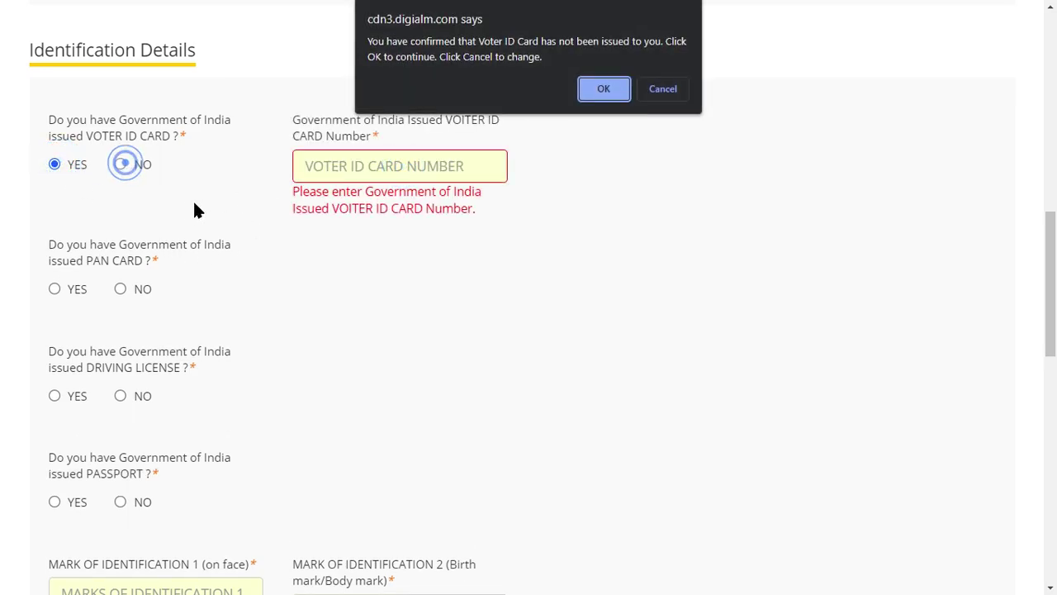
{"action": "left_click", "coordinate": [604, 89]}
{"action": "scroll", "coordinate": [106, 262], "scroll_direction": "down", "scroll_amount": 1}
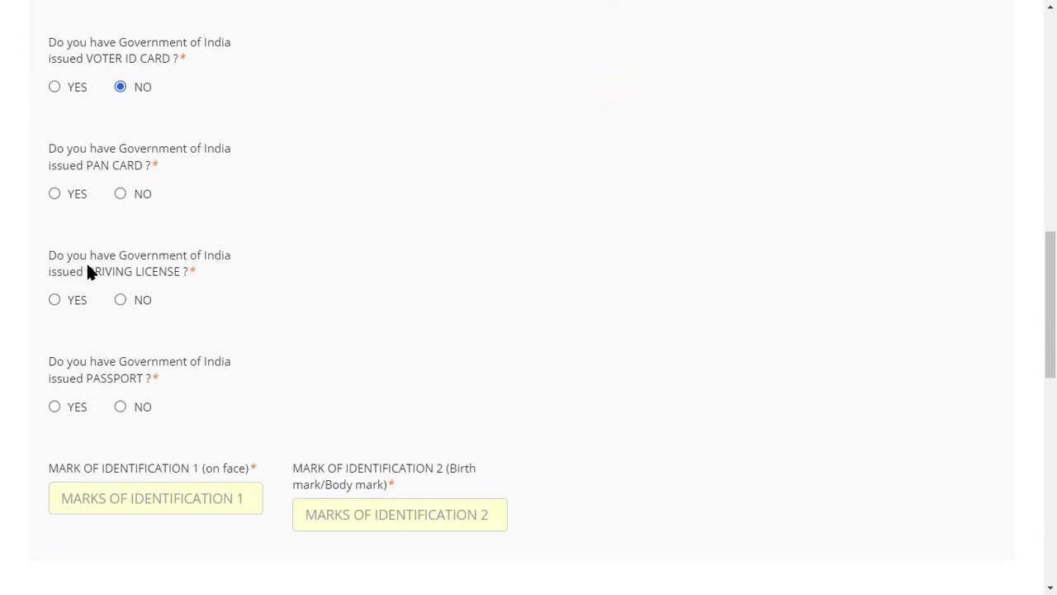
{"action": "left_click", "coordinate": [120, 193]}
{"action": "left_click", "coordinate": [604, 90]}
Answer NO for the driving license and the passport, accepting the declaration for each.
{"action": "scroll", "coordinate": [314, 232], "scroll_direction": "down", "scroll_amount": 1}
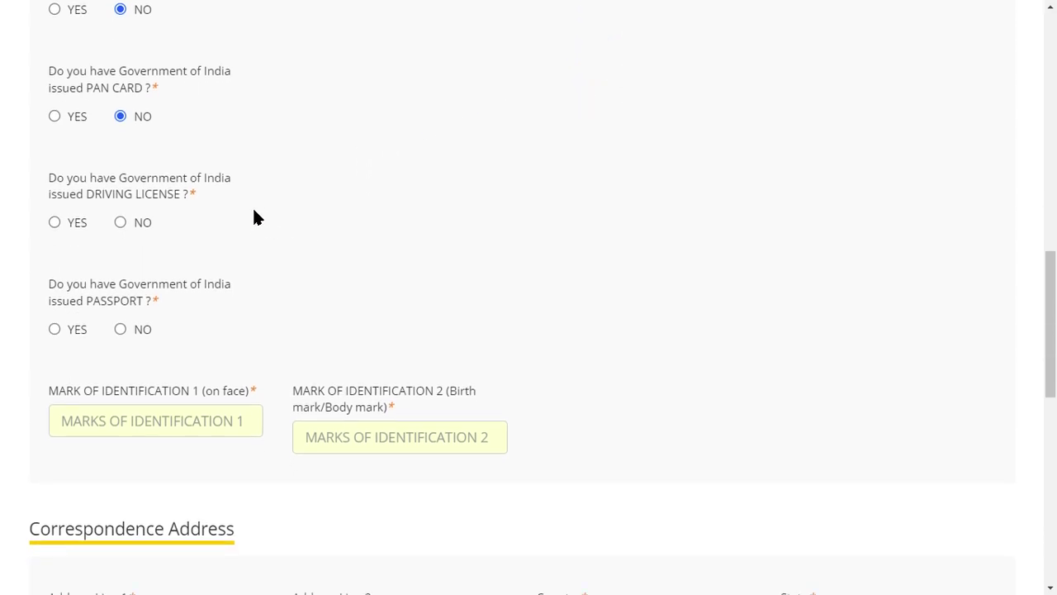
{"action": "left_click", "coordinate": [121, 222]}
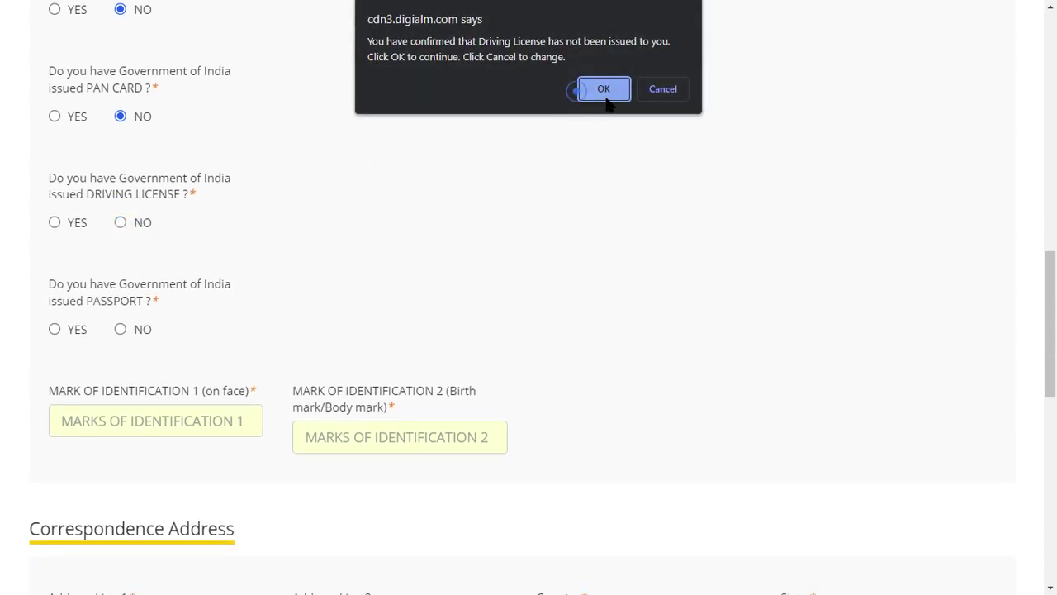
{"action": "left_click", "coordinate": [606, 91]}
{"action": "scroll", "coordinate": [214, 239], "scroll_direction": "down", "scroll_amount": 1}
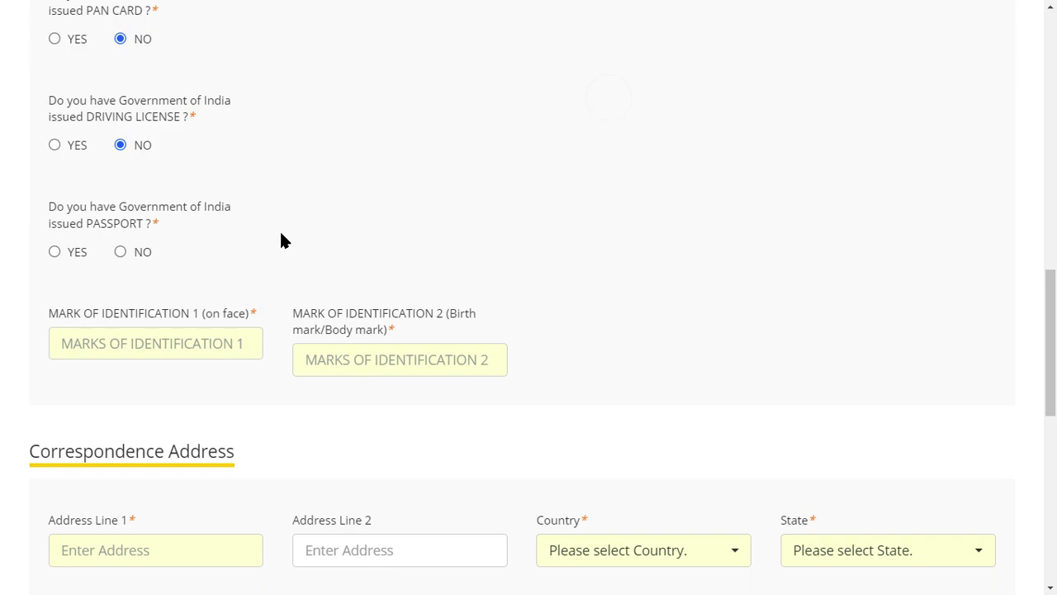
{"action": "left_click", "coordinate": [121, 252]}
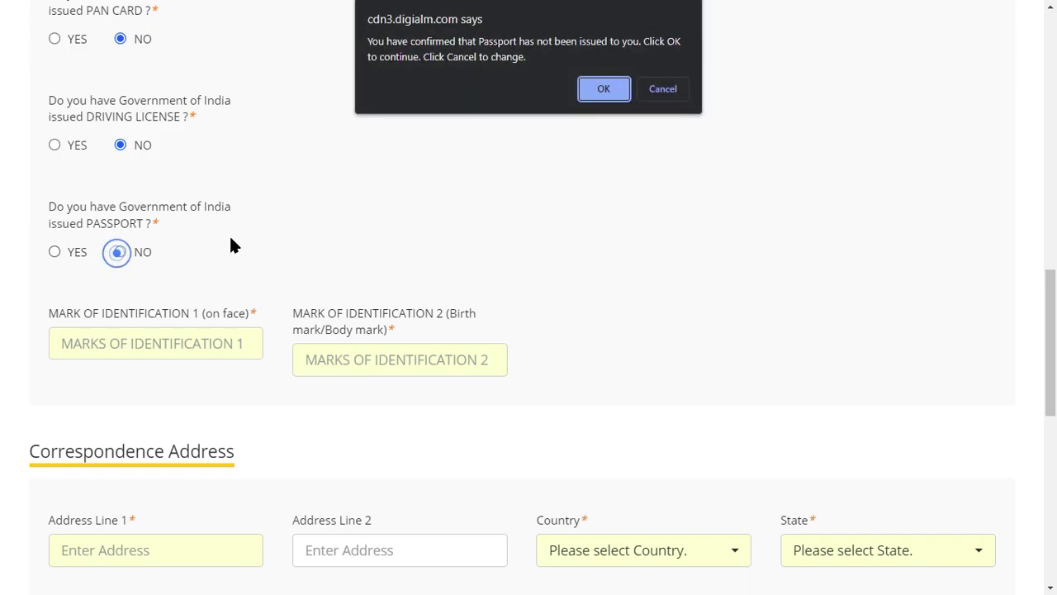
{"action": "left_click", "coordinate": [582, 91]}
{"action": "left_click", "coordinate": [388, 180]}
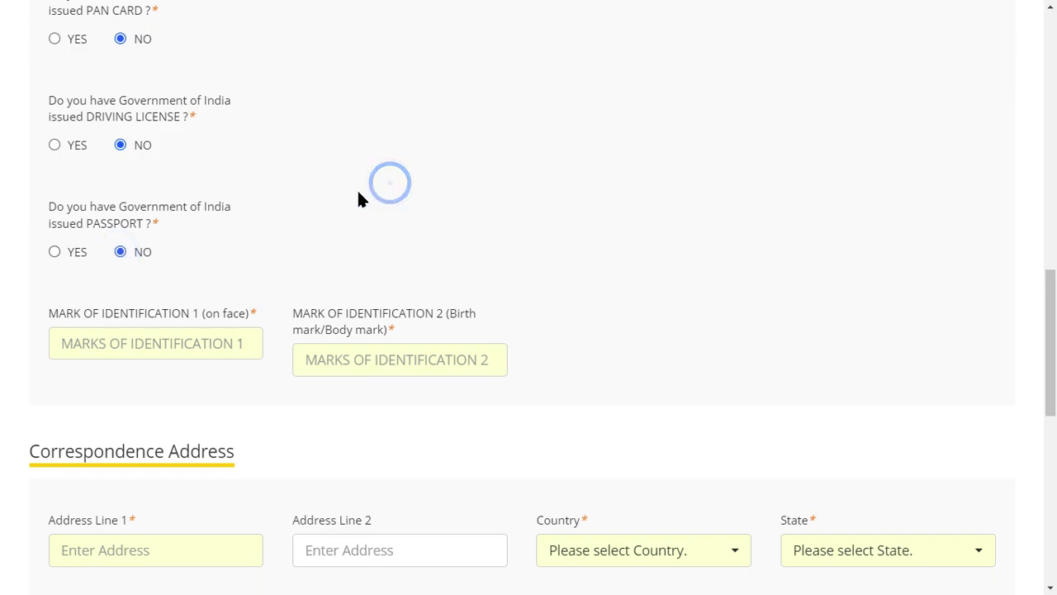
Switch the passport answer to YES to examine the passport number and validity fields, and set it back to NO.
{"action": "scroll", "coordinate": [276, 227], "scroll_direction": "down", "scroll_amount": 2}
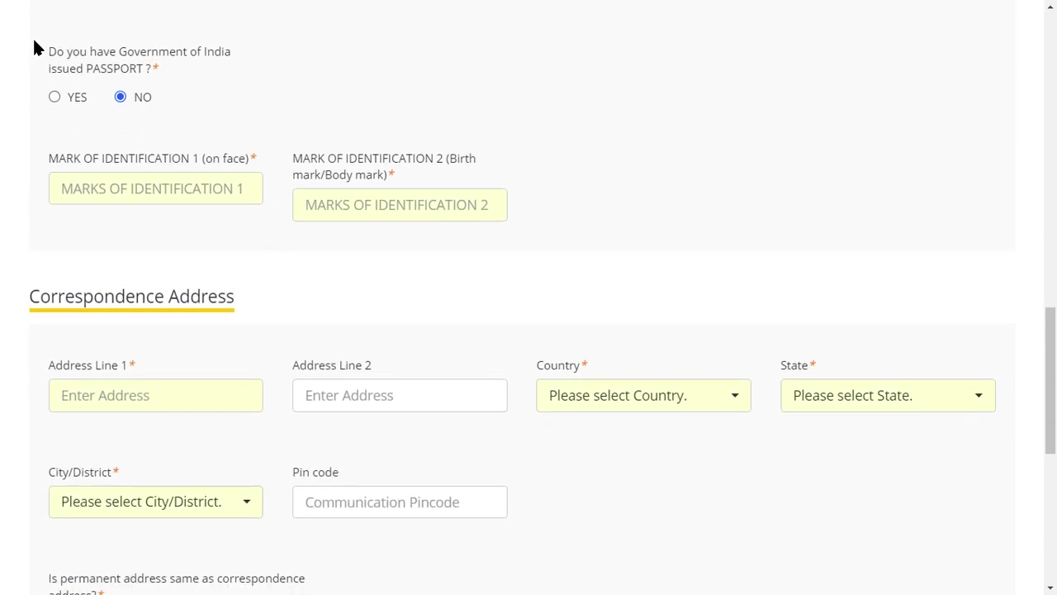
{"action": "left_click", "coordinate": [55, 96]}
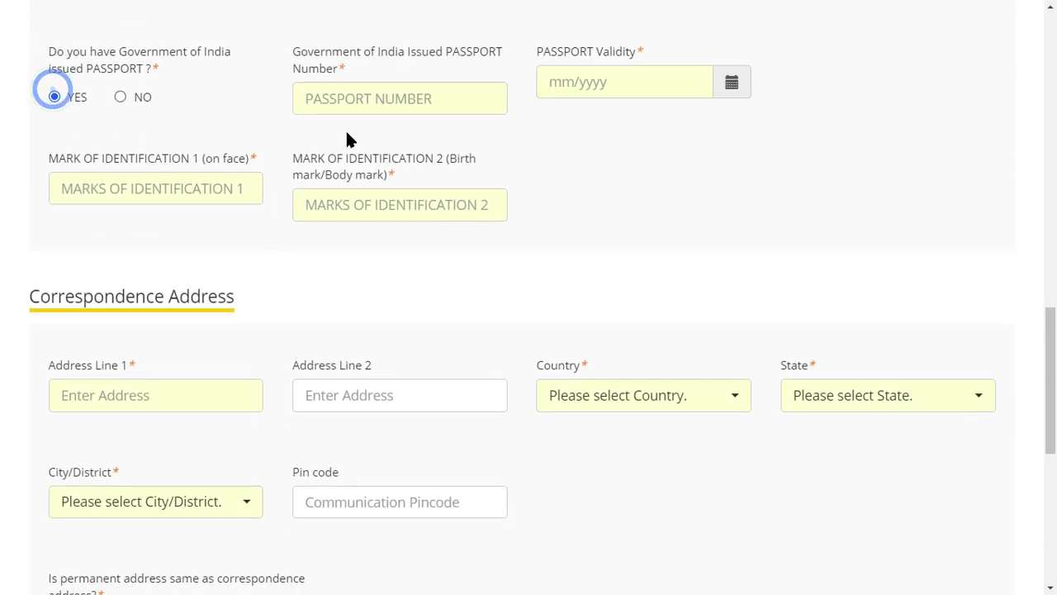
{"action": "scroll", "coordinate": [364, 135], "scroll_direction": "up", "scroll_amount": 1}
{"action": "left_click", "coordinate": [383, 176]}
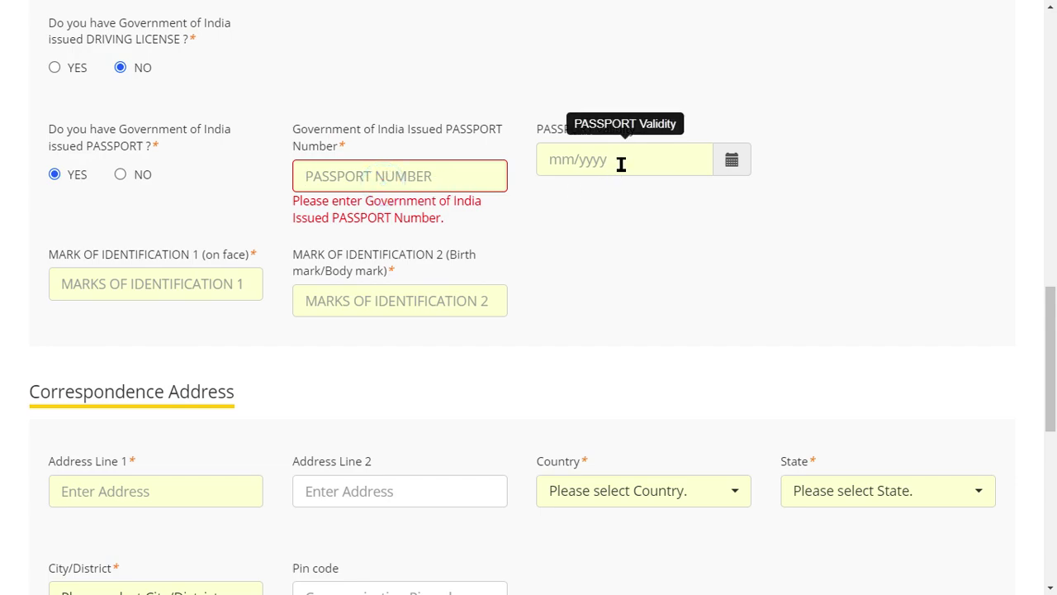
{"action": "left_click", "coordinate": [715, 221]}
{"action": "left_click", "coordinate": [120, 174]}
{"action": "left_click", "coordinate": [473, 88]}
Examine the two required mark of identification fields, one for the face and one for a birth or body mark.
{"action": "scroll", "coordinate": [318, 208], "scroll_direction": "down", "scroll_amount": 2}
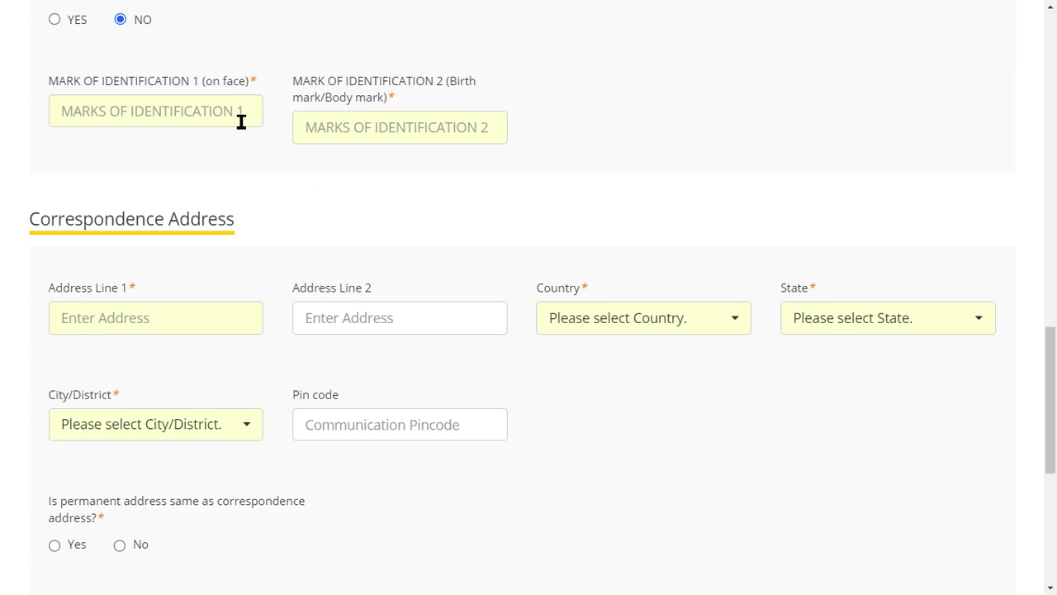
{"action": "left_click", "coordinate": [217, 111]}
{"action": "left_click", "coordinate": [276, 176]}
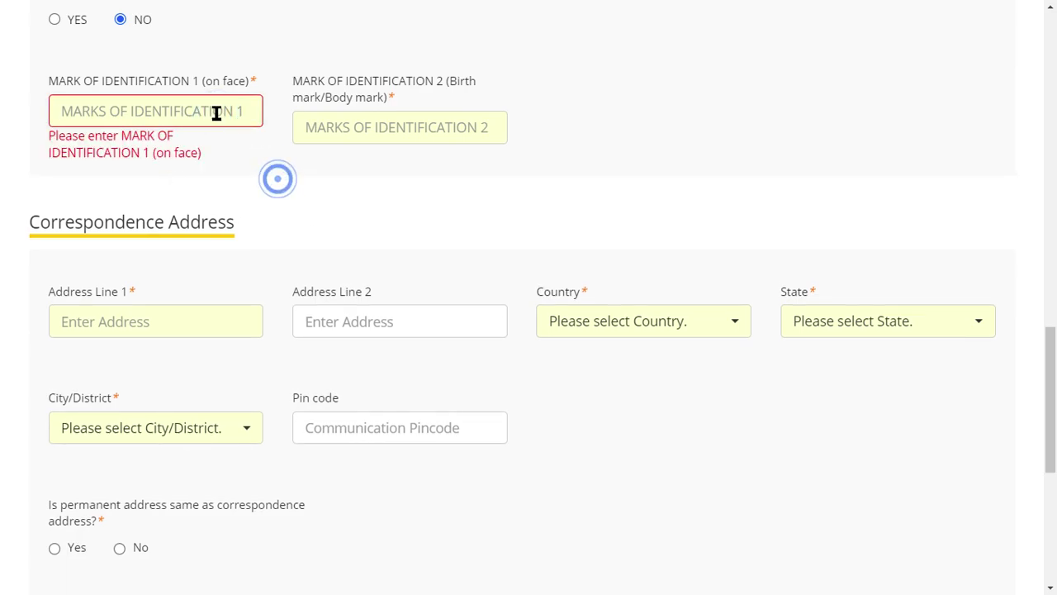
{"action": "left_click", "coordinate": [215, 113]}
{"action": "left_click", "coordinate": [215, 113]}
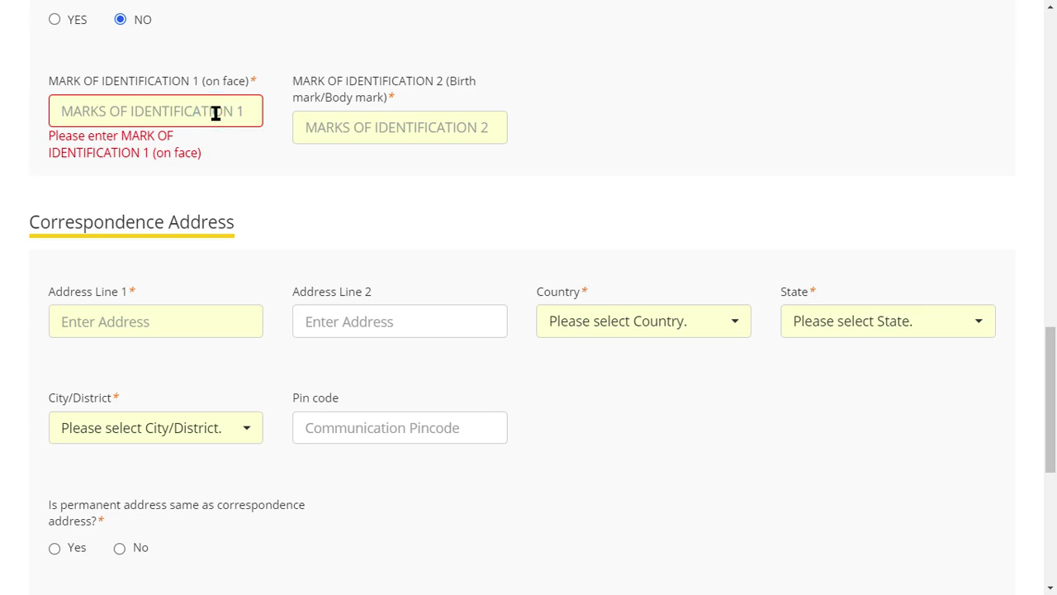
{"action": "left_click", "coordinate": [215, 113]}
{"action": "left_click", "coordinate": [304, 128]}
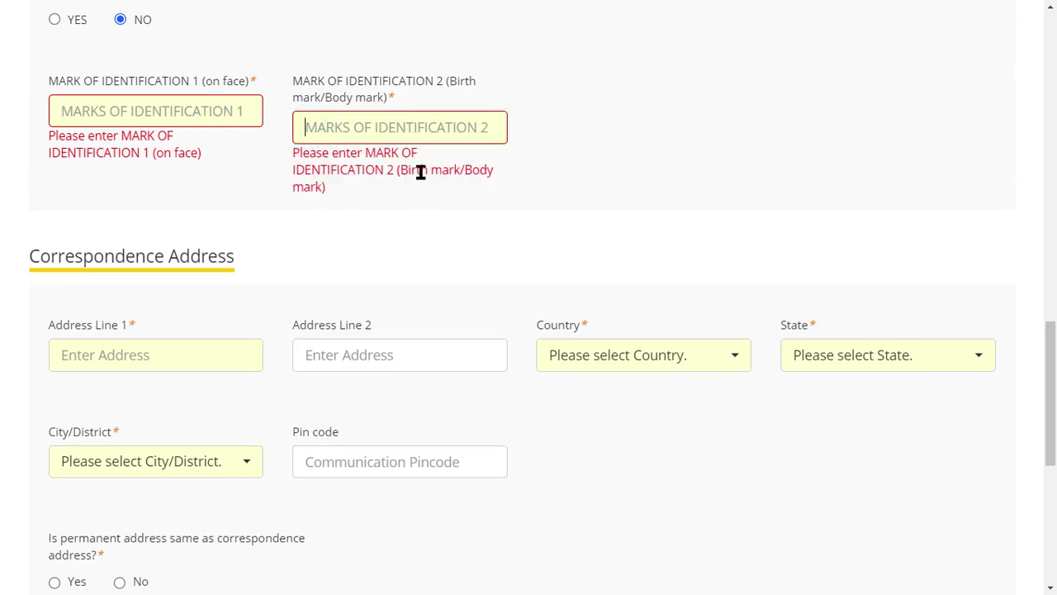
{"action": "left_click", "coordinate": [384, 131]}
{"action": "left_click", "coordinate": [550, 164]}
Go to the Correspondence Address section, check its Address Line 1 field, and set the country to INDIA.
{"action": "scroll", "coordinate": [533, 170], "scroll_direction": "down", "scroll_amount": 1}
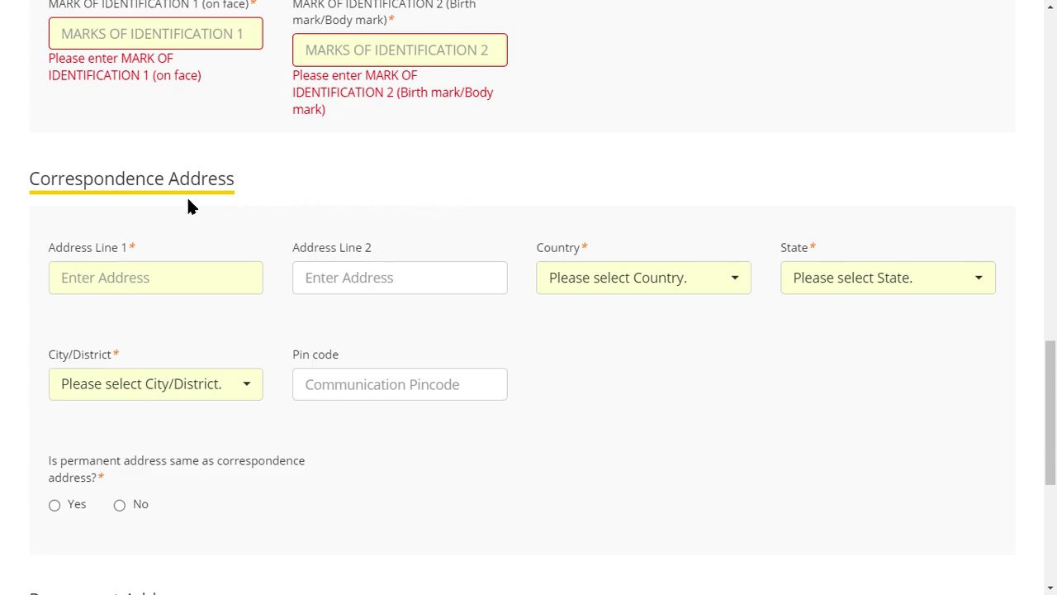
{"action": "double_click", "coordinate": [224, 174]}
{"action": "left_click", "coordinate": [405, 173]}
{"action": "scroll", "coordinate": [406, 173], "scroll_direction": "down", "scroll_amount": 2}
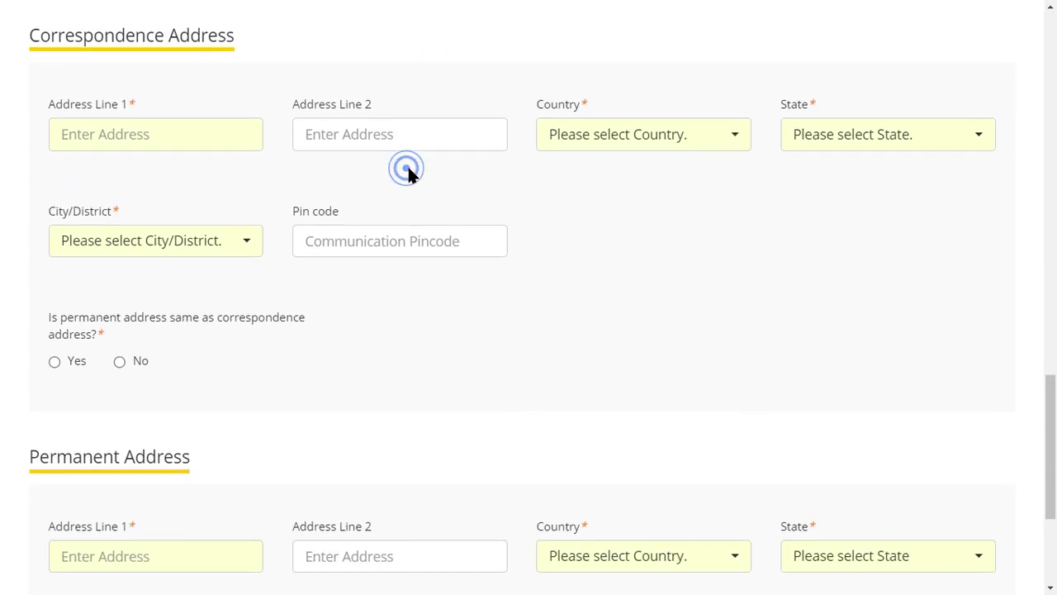
{"action": "left_click", "coordinate": [182, 124]}
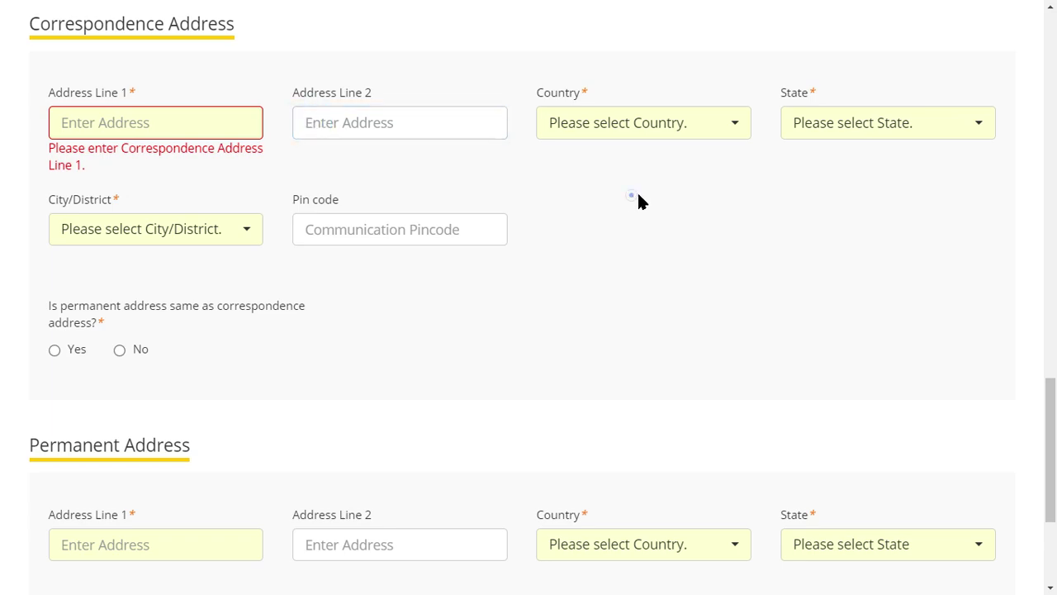
{"action": "left_click", "coordinate": [680, 123]}
{"action": "left_click", "coordinate": [648, 239]}
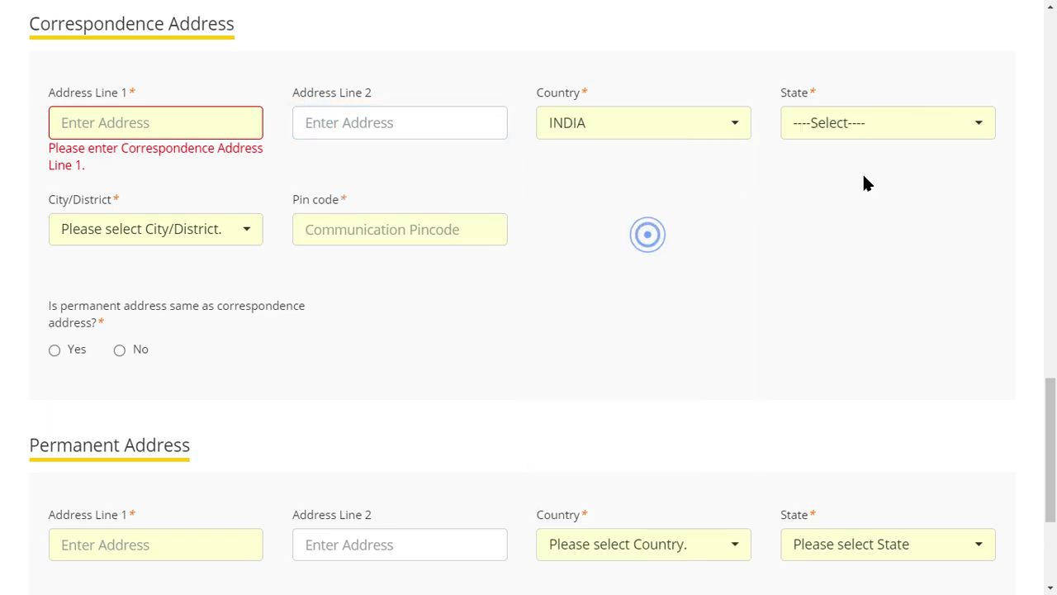
Choose ANDHRA PRADESH as the correspondence address state and change it to MAHARASHTRA.
{"action": "left_click", "coordinate": [854, 124]}
{"action": "left_click", "coordinate": [859, 242]}
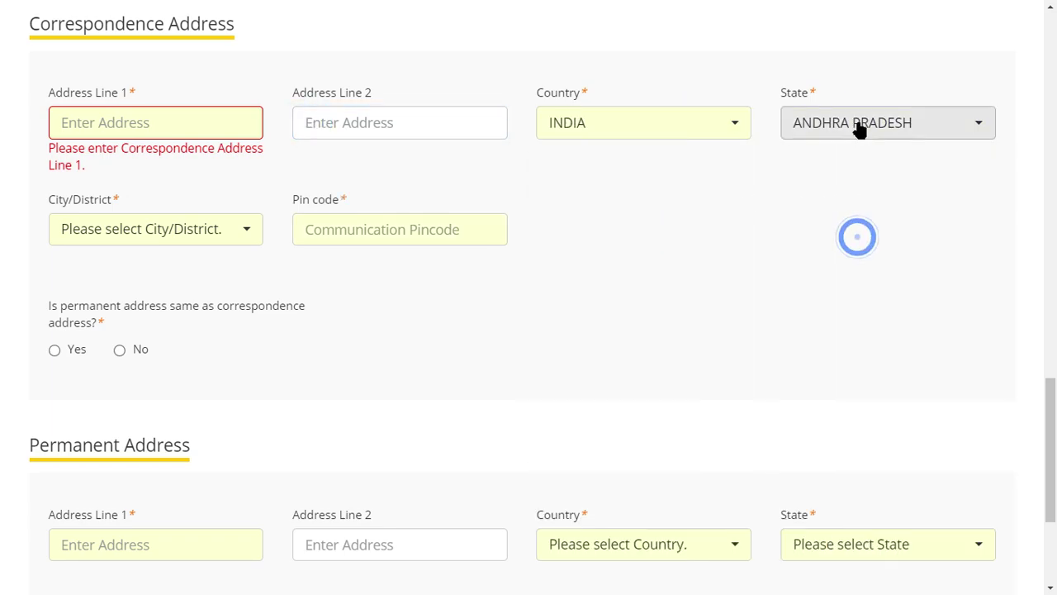
{"action": "left_click", "coordinate": [856, 125]}
{"action": "type", "text": "maha"}
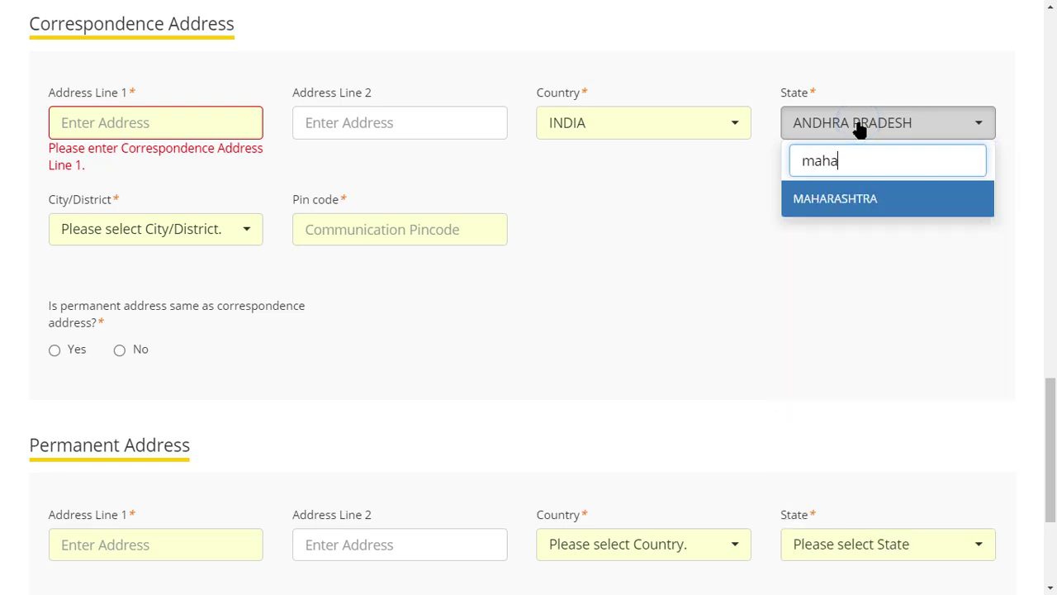
{"action": "key", "text": "Return"}
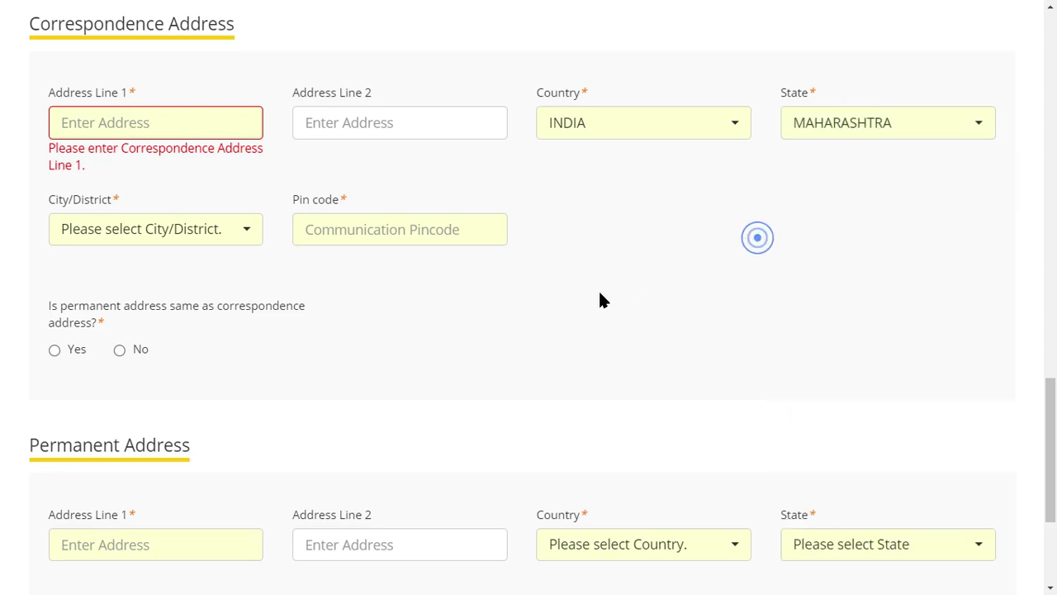
Declare the permanent address the same as the correspondence address, and save the personal details to continue to the Qualification Details.
{"action": "scroll", "coordinate": [411, 299], "scroll_direction": "down", "scroll_amount": 2}
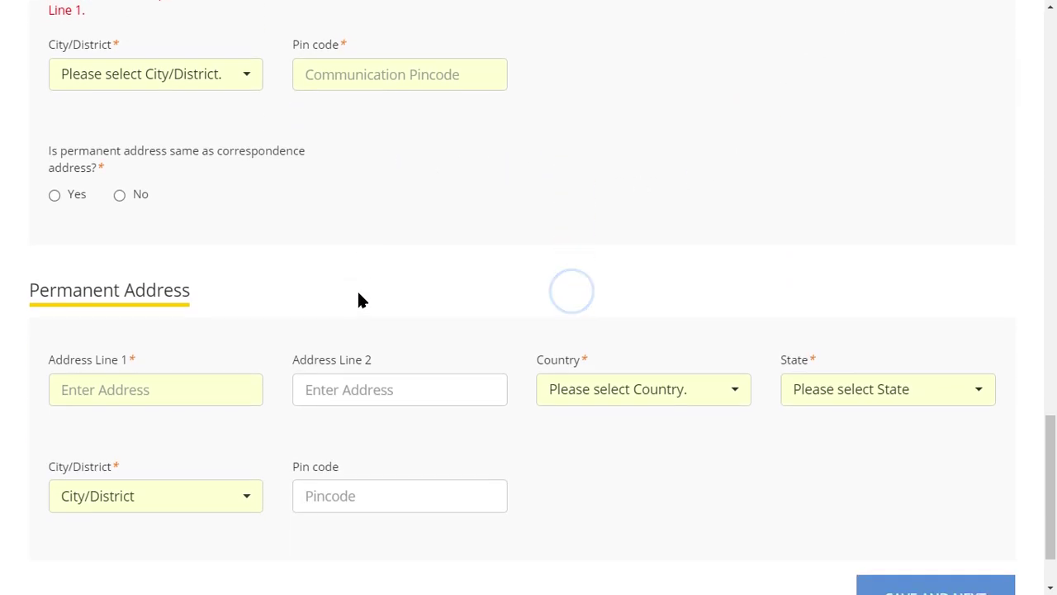
{"action": "left_click", "coordinate": [470, 223]}
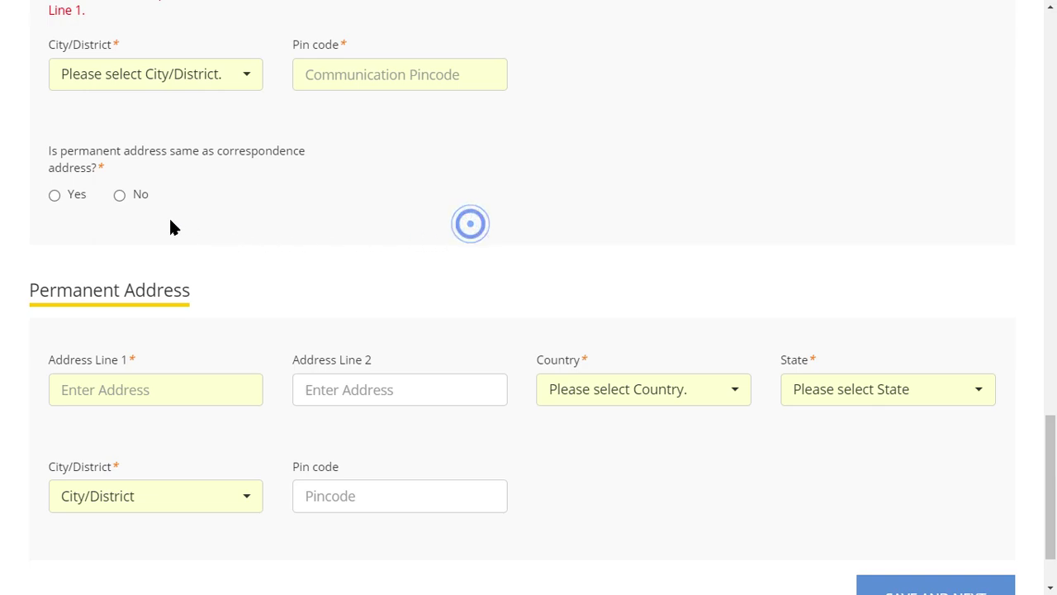
{"action": "scroll", "coordinate": [418, 267], "scroll_direction": "up", "scroll_amount": 2}
{"action": "scroll", "coordinate": [474, 330], "scroll_direction": "down", "scroll_amount": 1}
{"action": "scroll", "coordinate": [472, 326], "scroll_direction": "down", "scroll_amount": 2}
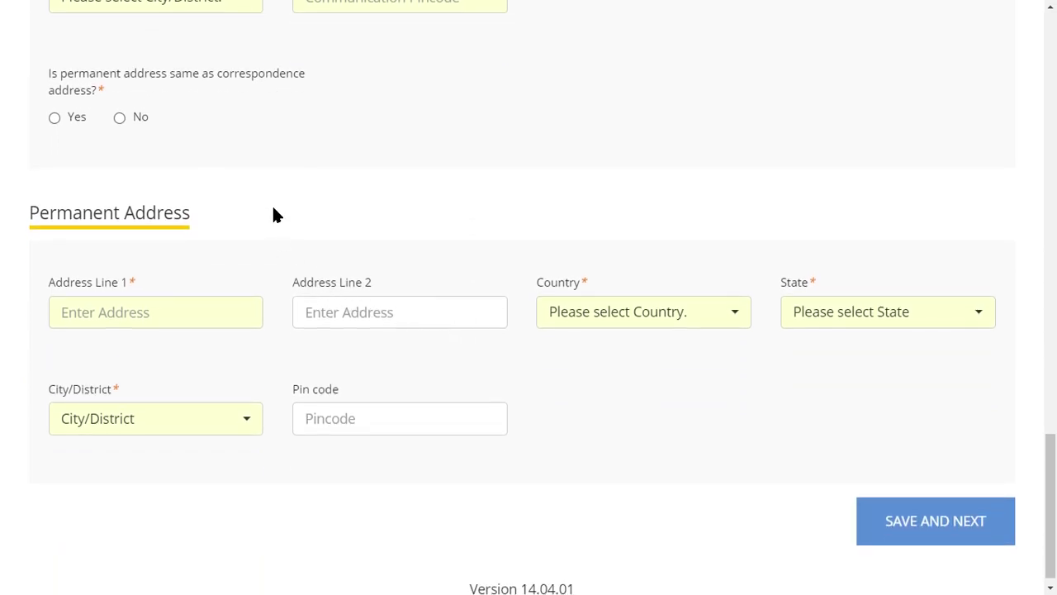
{"action": "left_click", "coordinate": [56, 118]}
{"action": "left_click", "coordinate": [395, 271]}
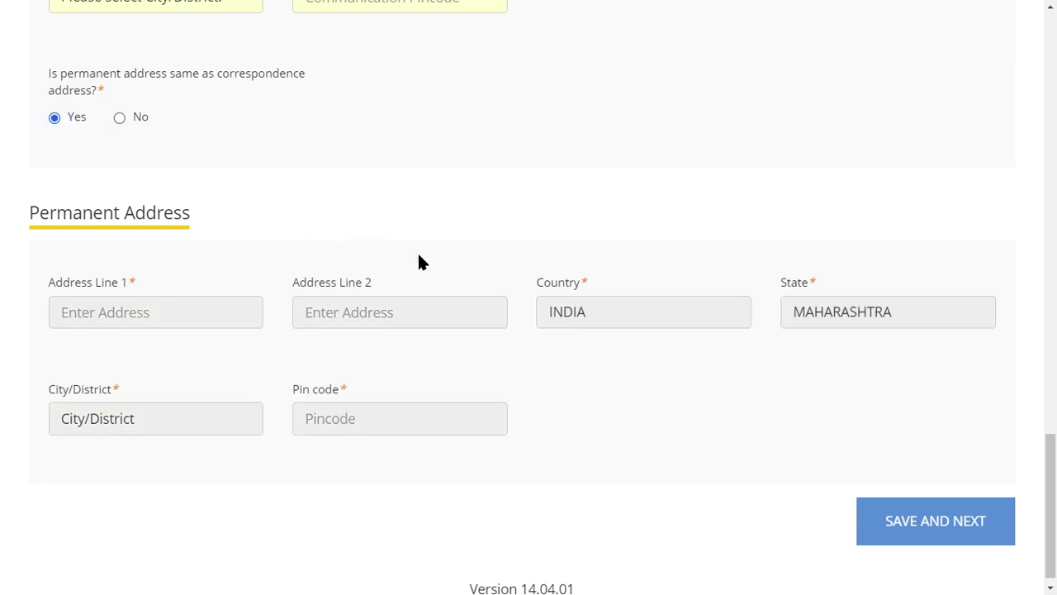
{"action": "left_click", "coordinate": [556, 207]}
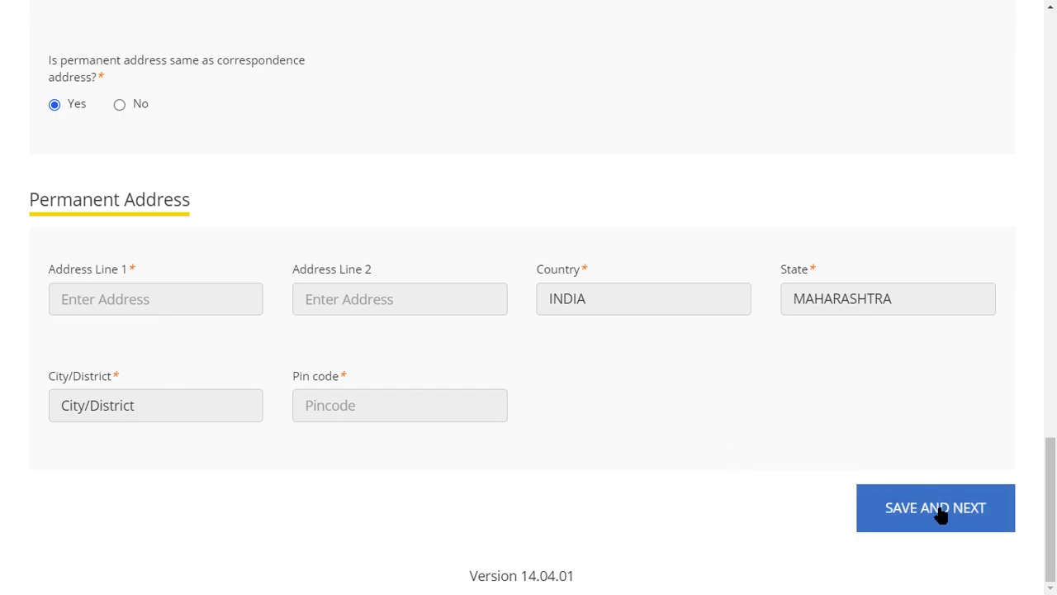
{"action": "left_click", "coordinate": [935, 507]}
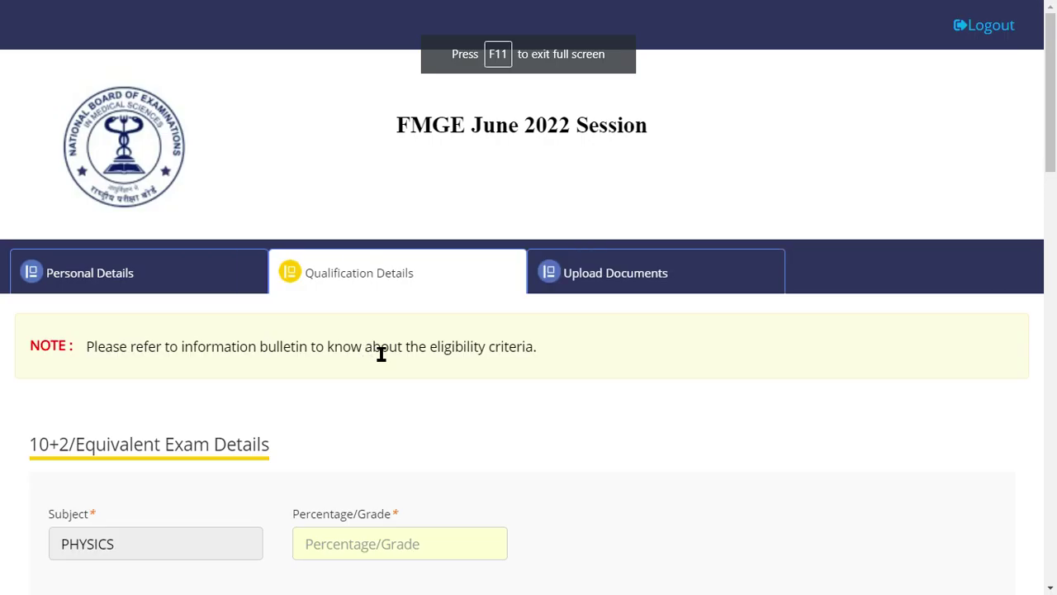
Examine the 10+2/Equivalent Exam Details section, including the PHYSICS and CHEMISTRY subject fields and their required Percentage/Grade fields.
{"action": "scroll", "coordinate": [413, 341], "scroll_direction": "down", "scroll_amount": 2}
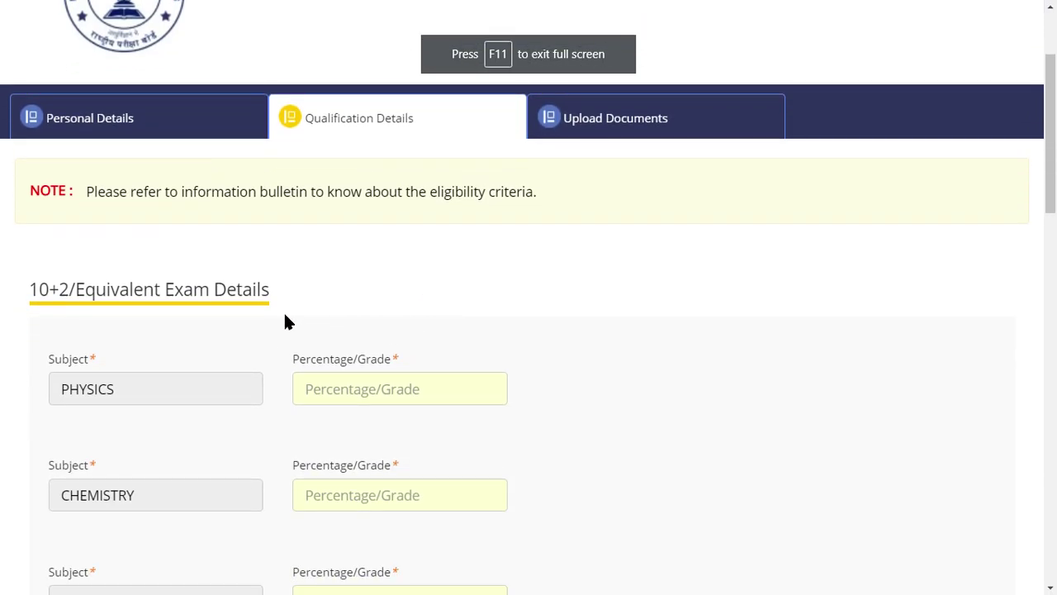
{"action": "scroll", "coordinate": [215, 293], "scroll_direction": "down", "scroll_amount": 1}
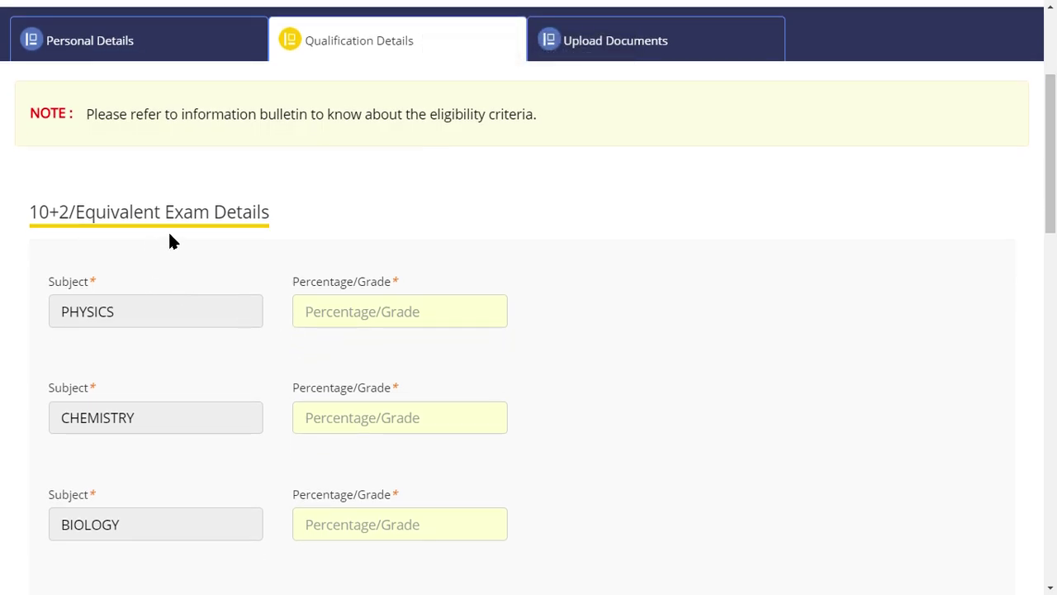
{"action": "scroll", "coordinate": [166, 231], "scroll_direction": "down", "scroll_amount": 2}
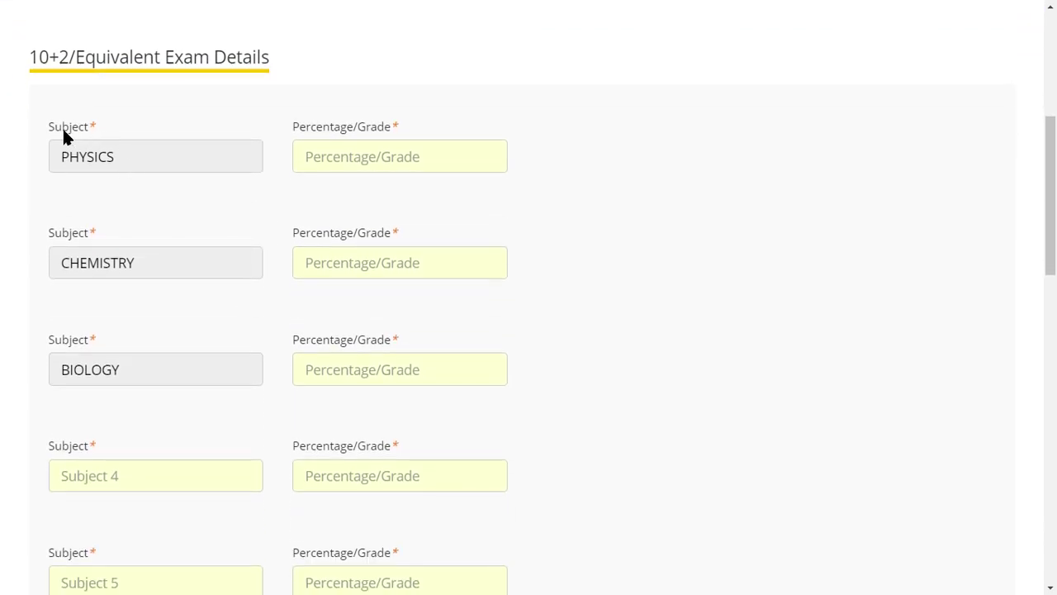
{"action": "left_click", "coordinate": [173, 153]}
{"action": "double_click", "coordinate": [337, 130]}
{"action": "left_click", "coordinate": [374, 170]}
{"action": "left_click", "coordinate": [374, 169]}
{"action": "double_click", "coordinate": [97, 264]}
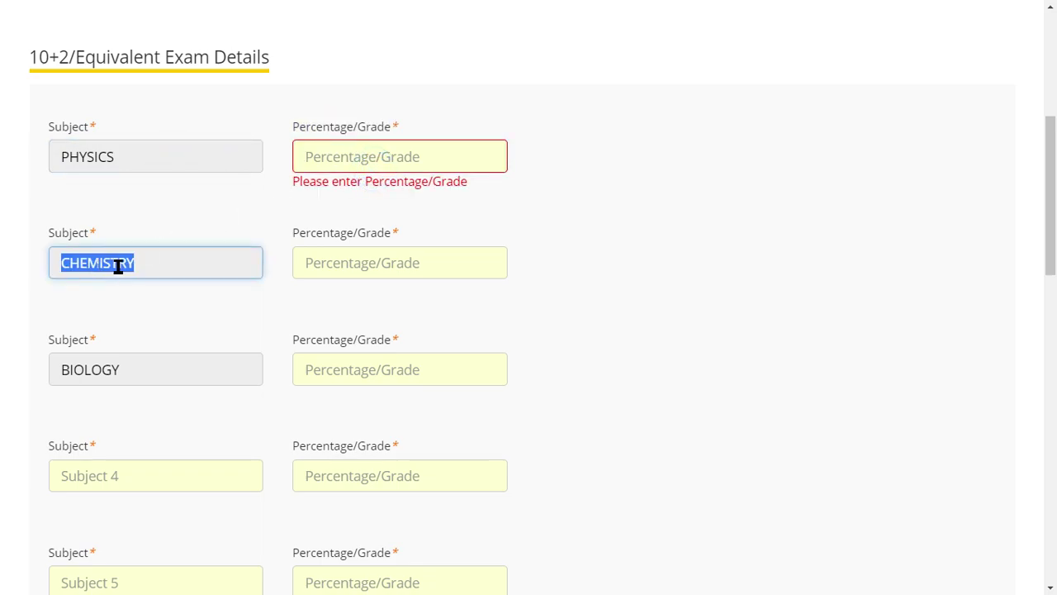
{"action": "left_click", "coordinate": [149, 152]}
{"action": "left_click", "coordinate": [167, 256]}
{"action": "left_click", "coordinate": [173, 159]}
{"action": "double_click", "coordinate": [174, 157]}
{"action": "left_click", "coordinate": [465, 169]}
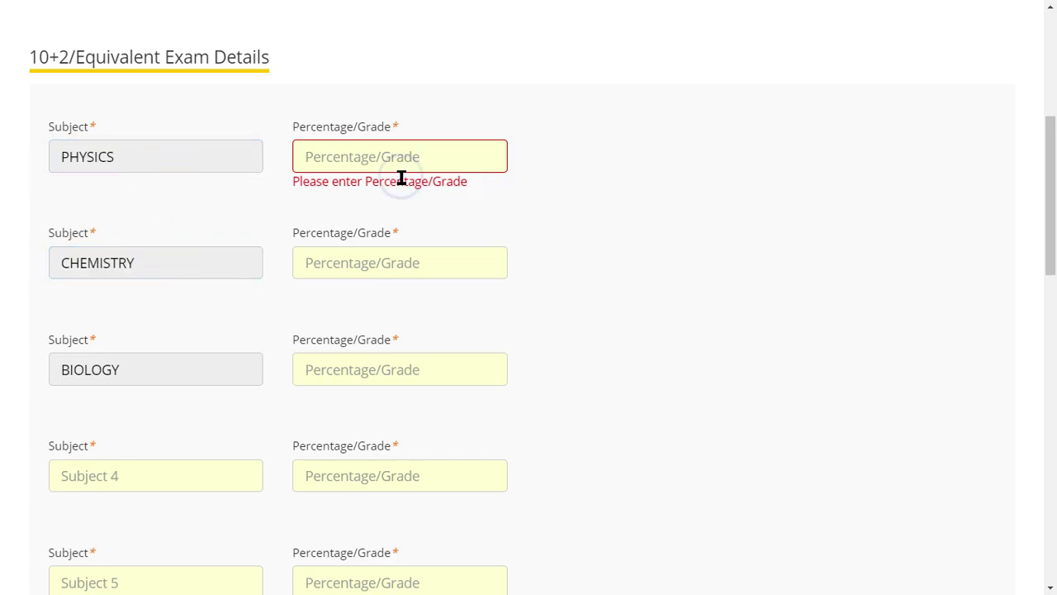
{"action": "left_click", "coordinate": [341, 258]}
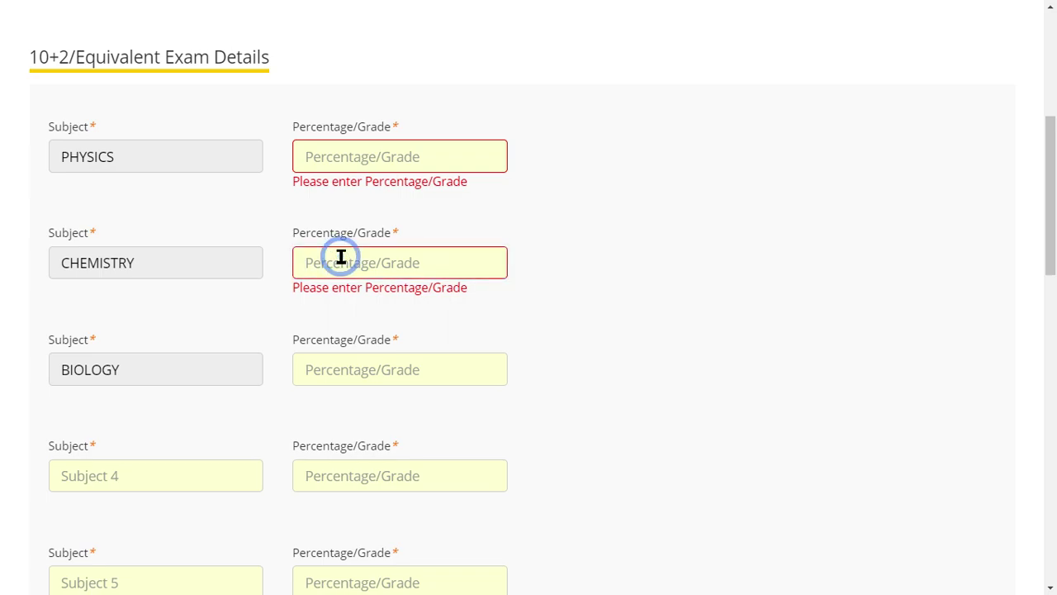
Examine the BIOLOGY Percentage/Grade field and the blank subject name fields for Subject 4 and Subject 5.
{"action": "scroll", "coordinate": [358, 304], "scroll_direction": "down", "scroll_amount": 1}
{"action": "scroll", "coordinate": [359, 307], "scroll_direction": "down", "scroll_amount": 2}
{"action": "left_click", "coordinate": [349, 224]}
{"action": "scroll", "coordinate": [358, 243], "scroll_direction": "down", "scroll_amount": 2}
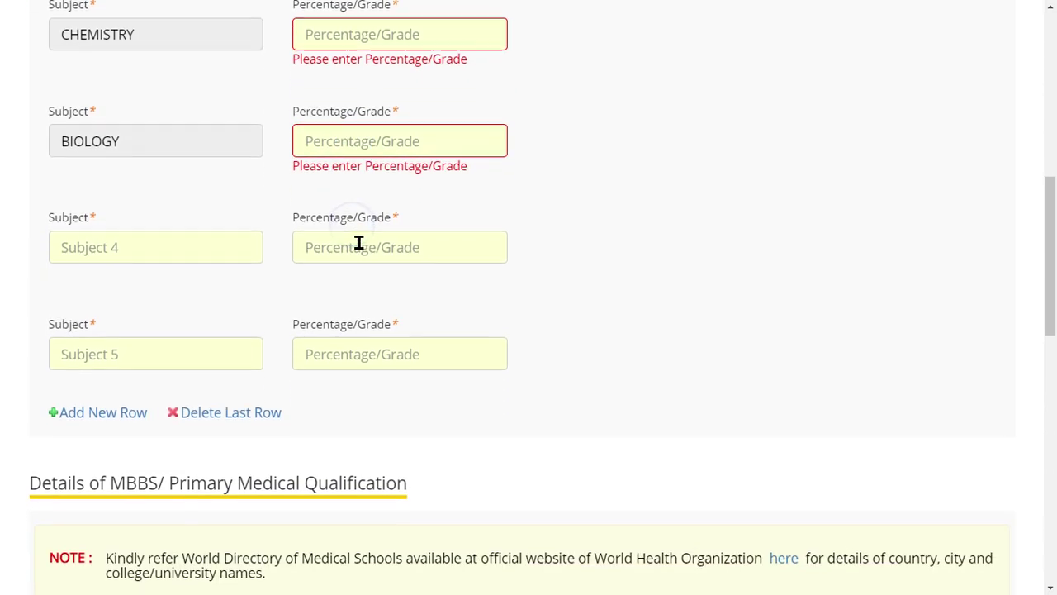
{"action": "left_click", "coordinate": [213, 236]}
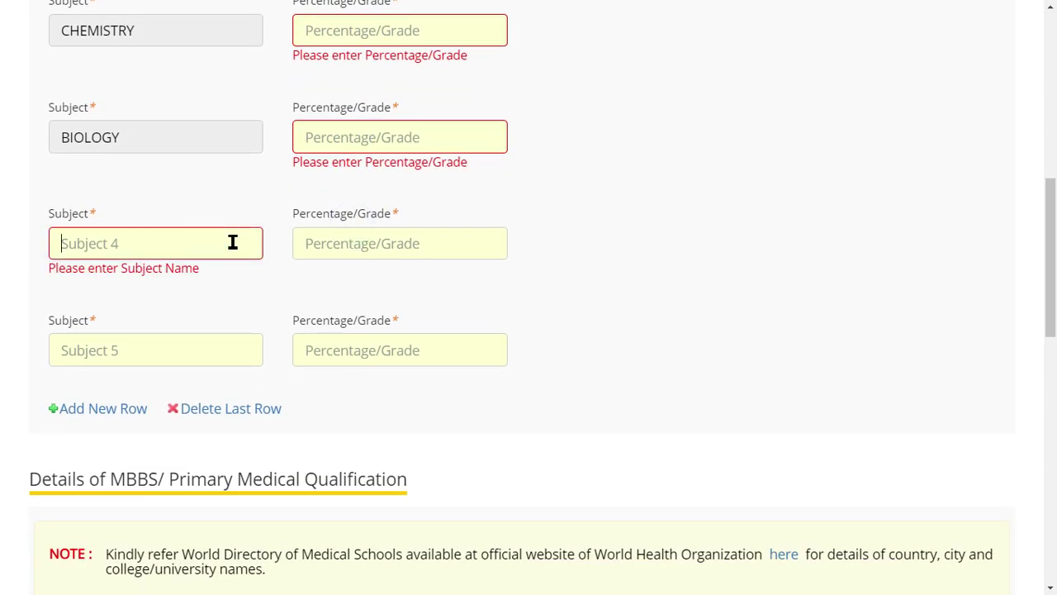
{"action": "left_click", "coordinate": [189, 248]}
{"action": "left_click", "coordinate": [199, 342]}
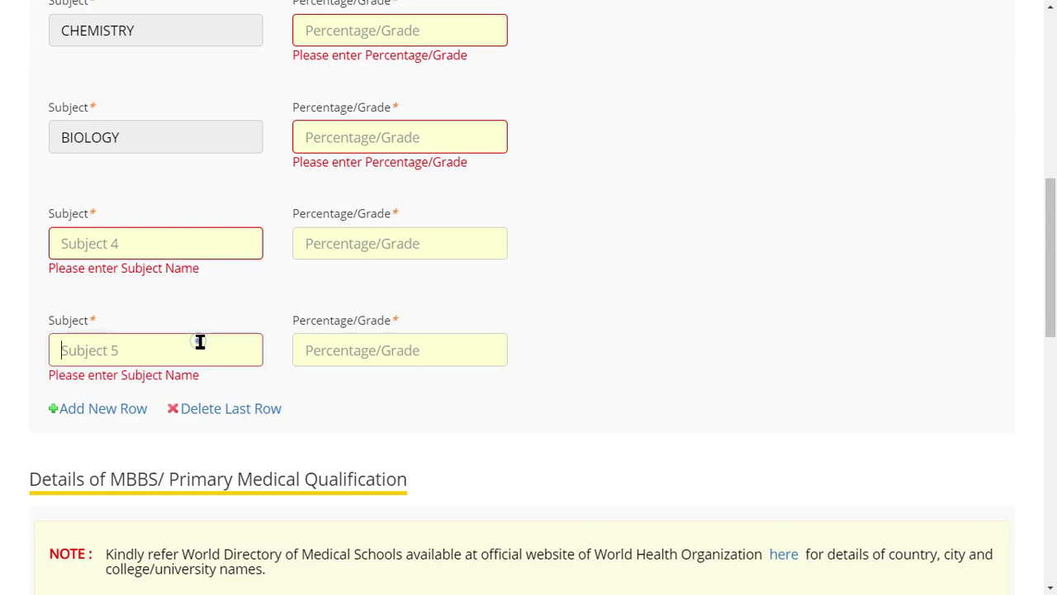
Check the options for adding or deleting subject rows and the Percentage/Grade fields of Subject 4 and Subject 5.
{"action": "scroll", "coordinate": [203, 342], "scroll_direction": "down", "scroll_amount": 1}
{"action": "scroll", "coordinate": [203, 342], "scroll_direction": "down", "scroll_amount": 2}
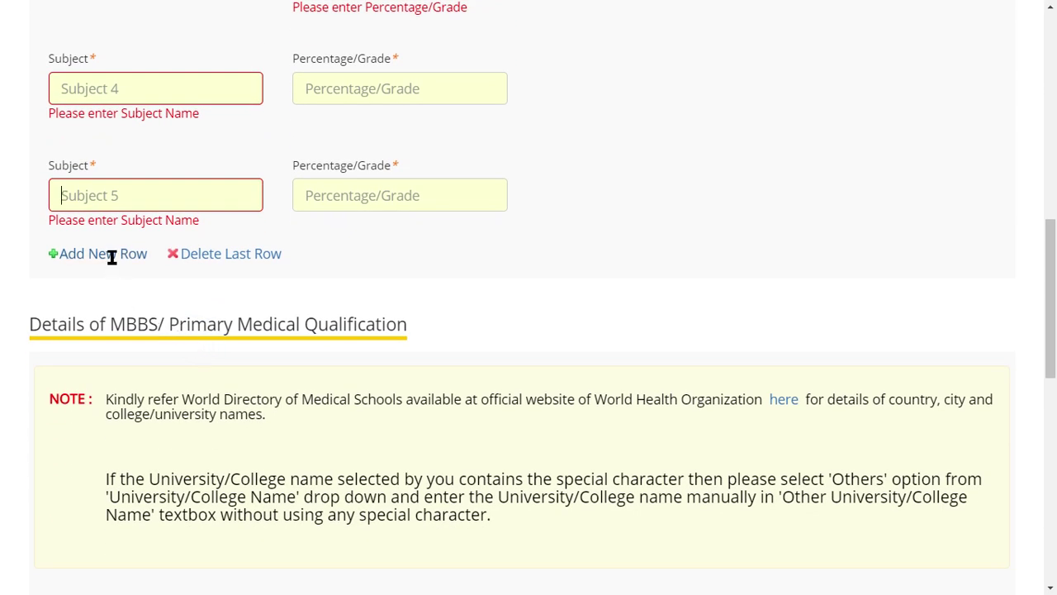
{"action": "left_click", "coordinate": [327, 245]}
{"action": "scroll", "coordinate": [331, 273], "scroll_direction": "up", "scroll_amount": 3}
{"action": "scroll", "coordinate": [311, 305], "scroll_direction": "down", "scroll_amount": 2}
{"action": "scroll", "coordinate": [297, 304], "scroll_direction": "down", "scroll_amount": 2}
{"action": "scroll", "coordinate": [295, 305], "scroll_direction": "up", "scroll_amount": 3}
{"action": "left_click", "coordinate": [366, 240]}
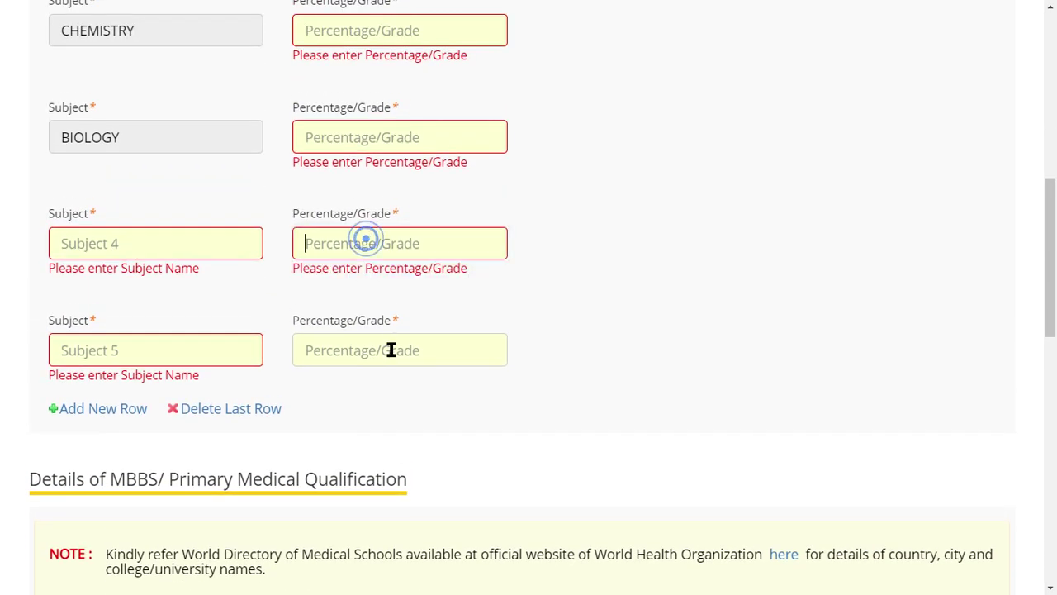
{"action": "left_click", "coordinate": [392, 350]}
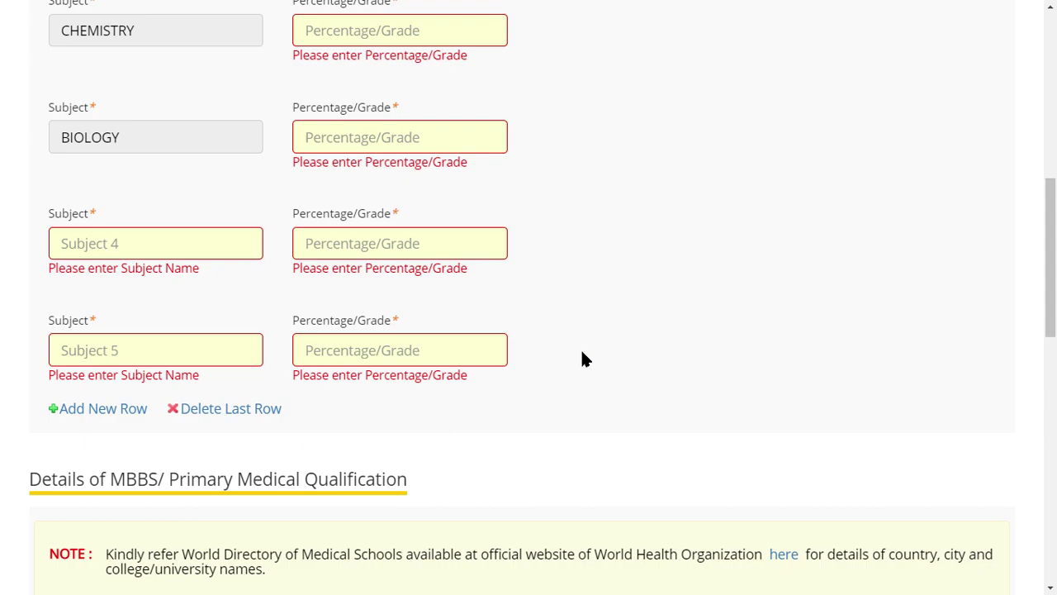
Go to the Details of MBBS/Primary Medical Qualification section and browse the list of countries of completion.
{"action": "scroll", "coordinate": [576, 354], "scroll_direction": "down", "scroll_amount": 5}
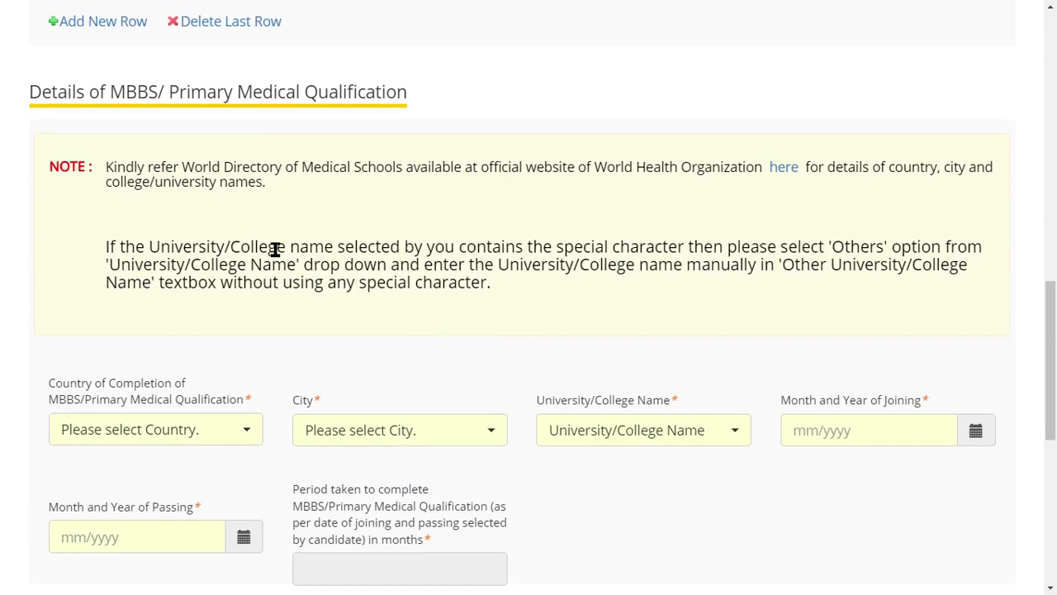
{"action": "scroll", "coordinate": [172, 212], "scroll_direction": "down", "scroll_amount": 3}
{"action": "left_click_drag", "start_coordinate": [49, 151], "coordinate": [162, 154]}
{"action": "left_click", "coordinate": [173, 200]}
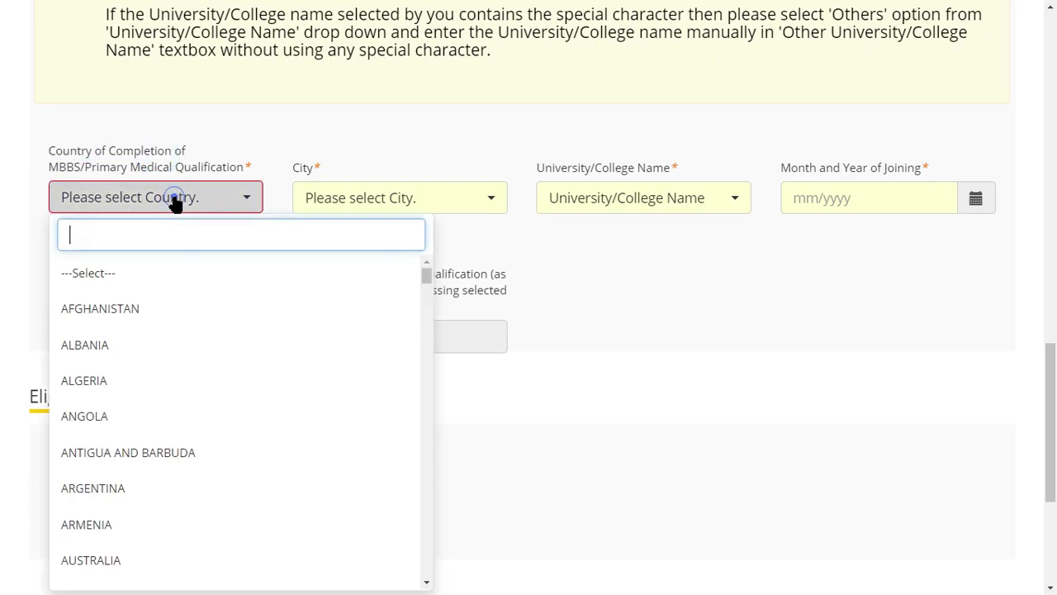
{"action": "left_click", "coordinate": [173, 201]}
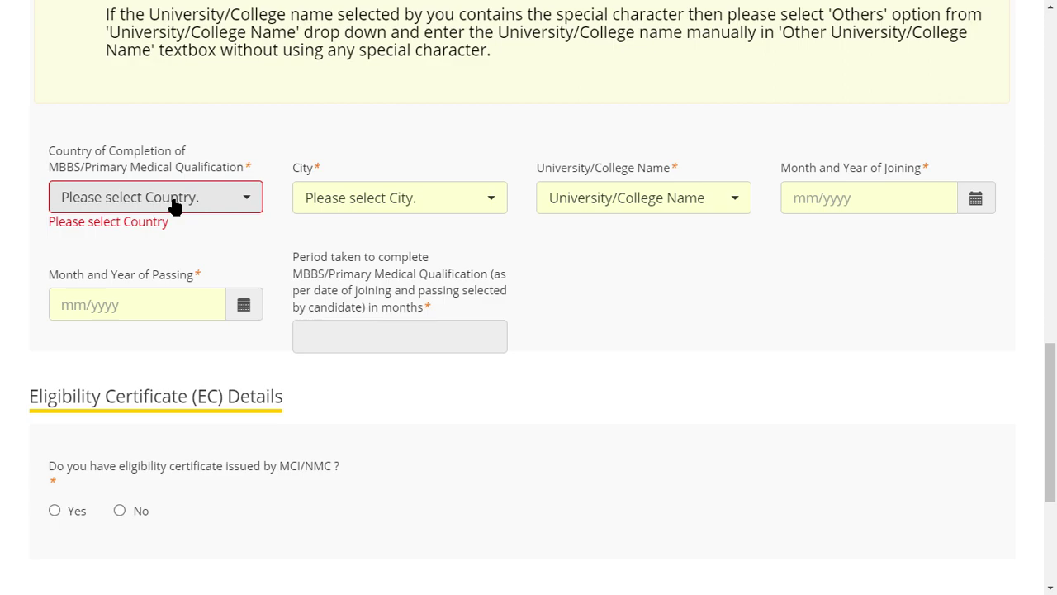
{"action": "left_click", "coordinate": [174, 202]}
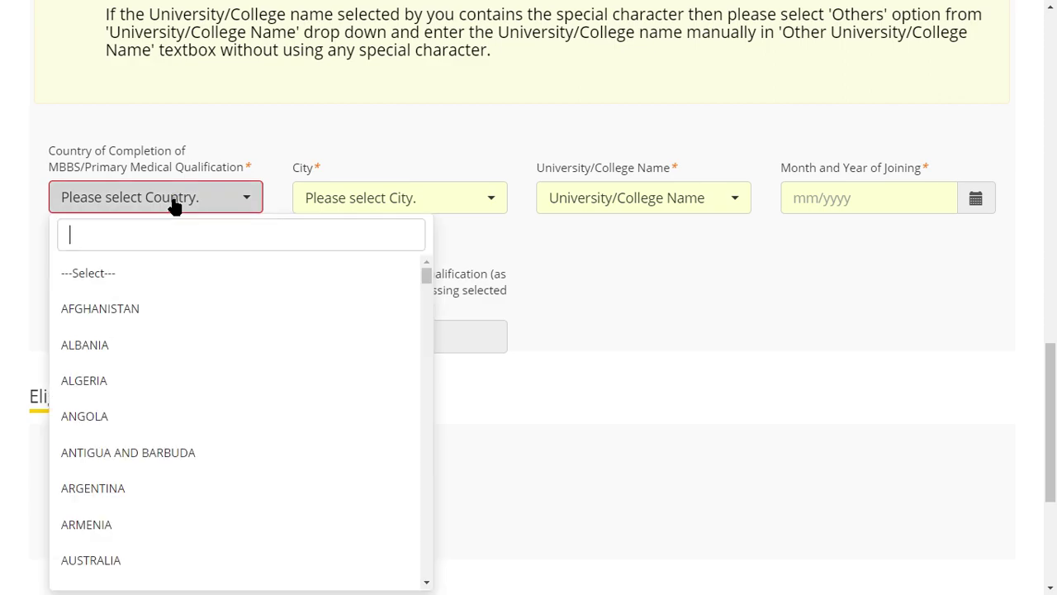
{"action": "scroll", "coordinate": [216, 396], "scroll_direction": "down", "scroll_amount": 4}
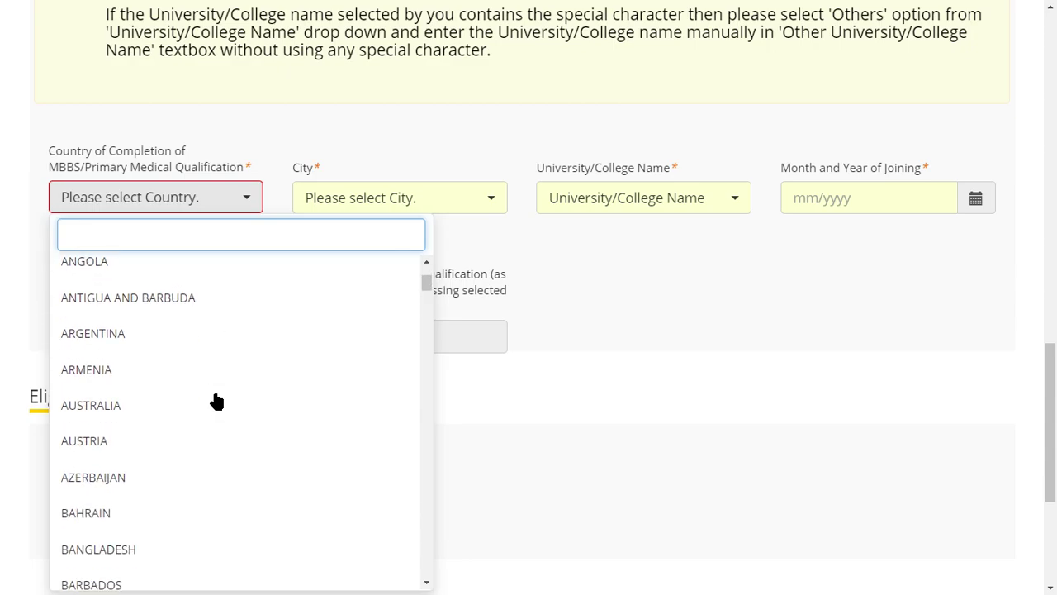
{"action": "scroll", "coordinate": [145, 384], "scroll_direction": "down", "scroll_amount": 1}
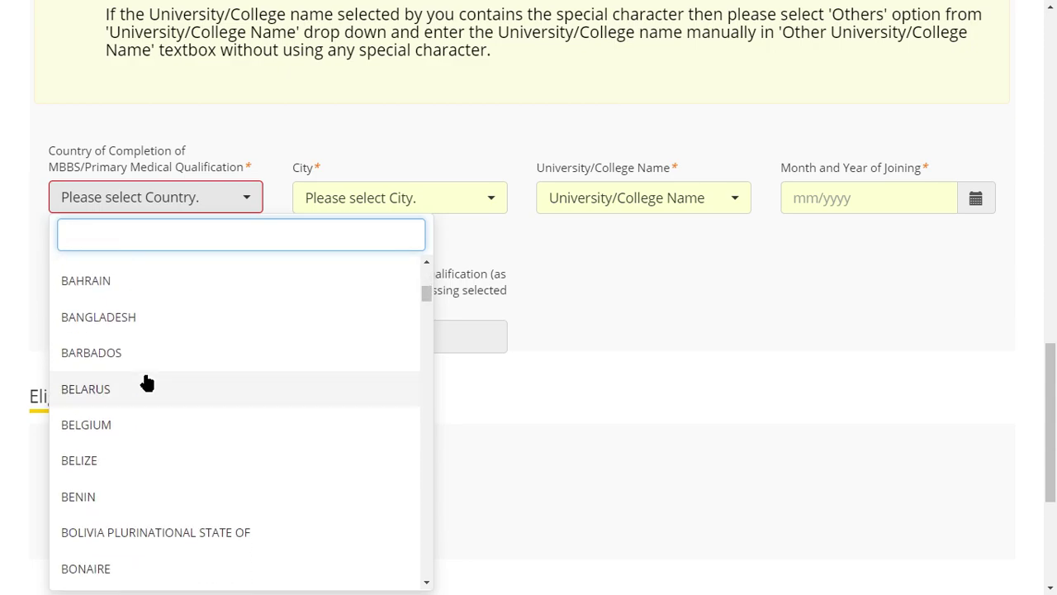
Search the country of completion list for "india" and shorten the search to "in".
{"action": "type", "text": "india"}
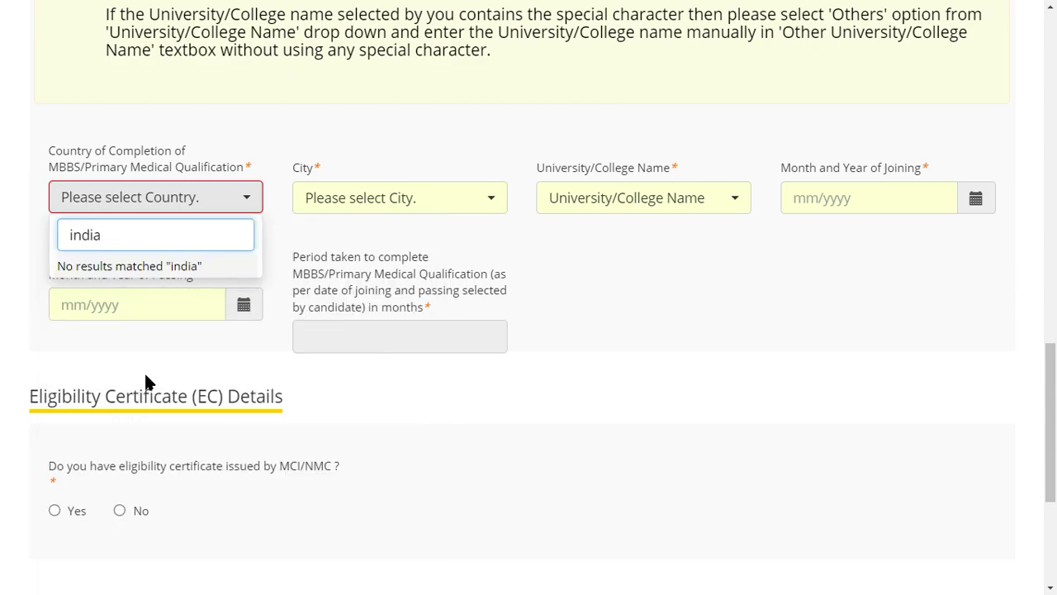
{"action": "key", "text": "BackSpace"}
{"action": "key", "text": "BackSpace"}
{"action": "type", "text": "ia"}
{"action": "key", "text": "BackSpace"}
{"action": "key", "text": "BackSpace"}
{"action": "key", "text": "BackSpace"}
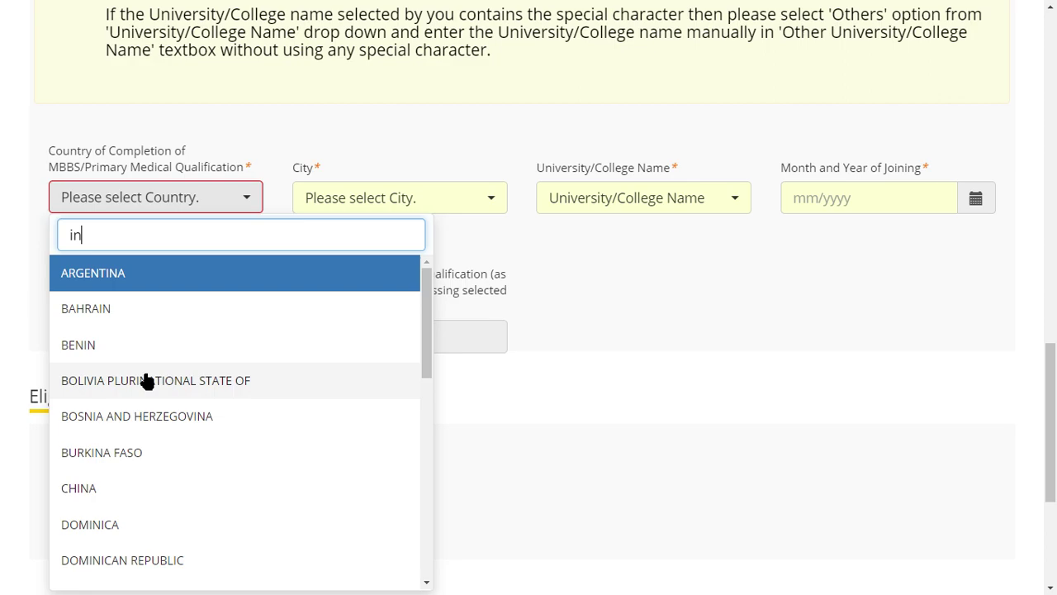
Set the country of completion of the primary medical qualification to AFGHANISTAN and its city to MAZAR I SHARIF.
{"action": "left_click", "coordinate": [696, 345]}
{"action": "left_click", "coordinate": [229, 202]}
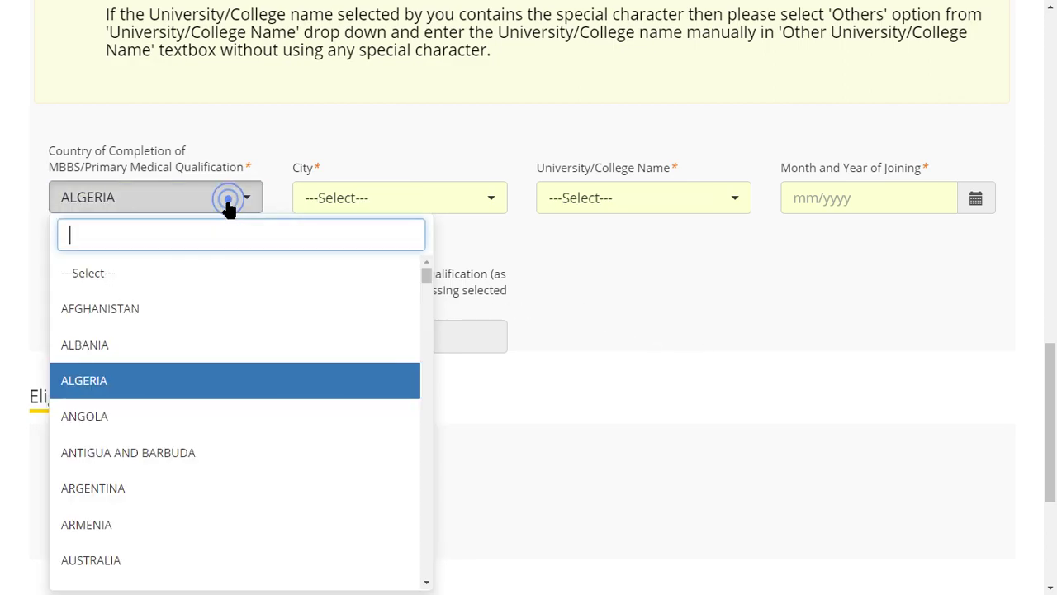
{"action": "left_click", "coordinate": [208, 295]}
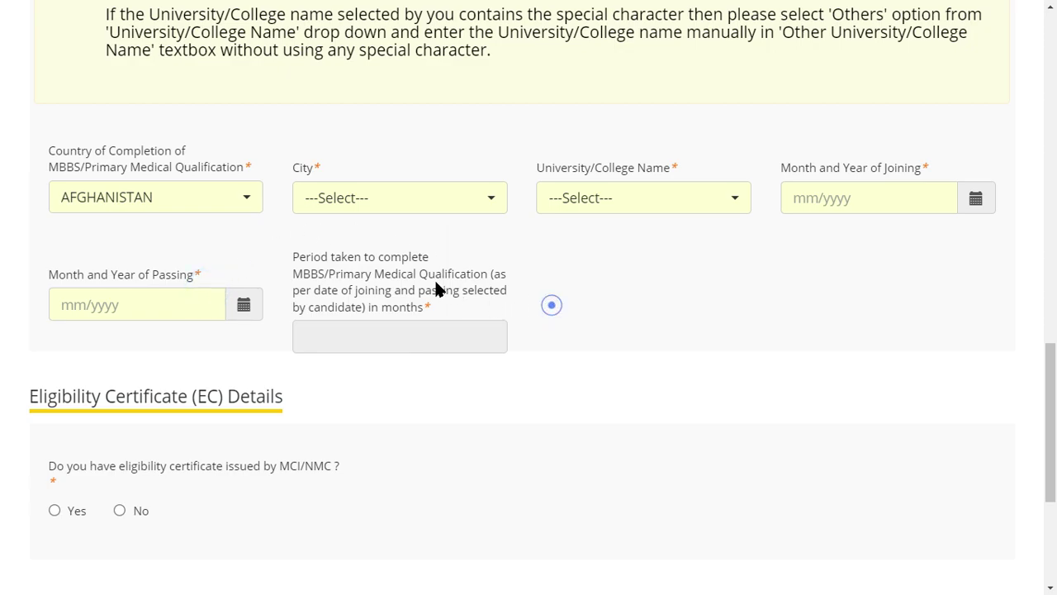
{"action": "left_click", "coordinate": [357, 194]}
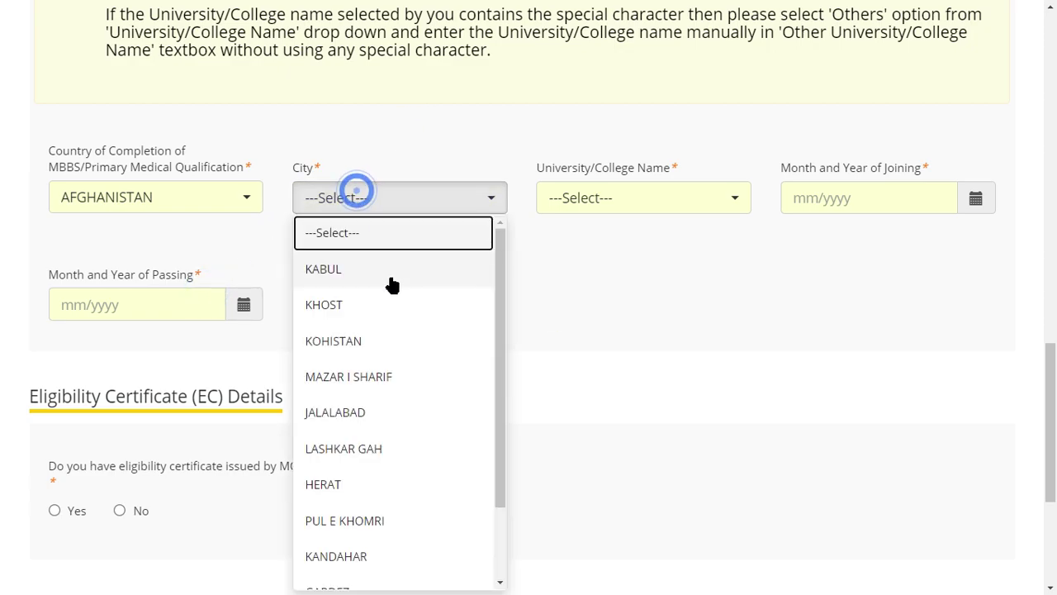
{"action": "left_click", "coordinate": [396, 373]}
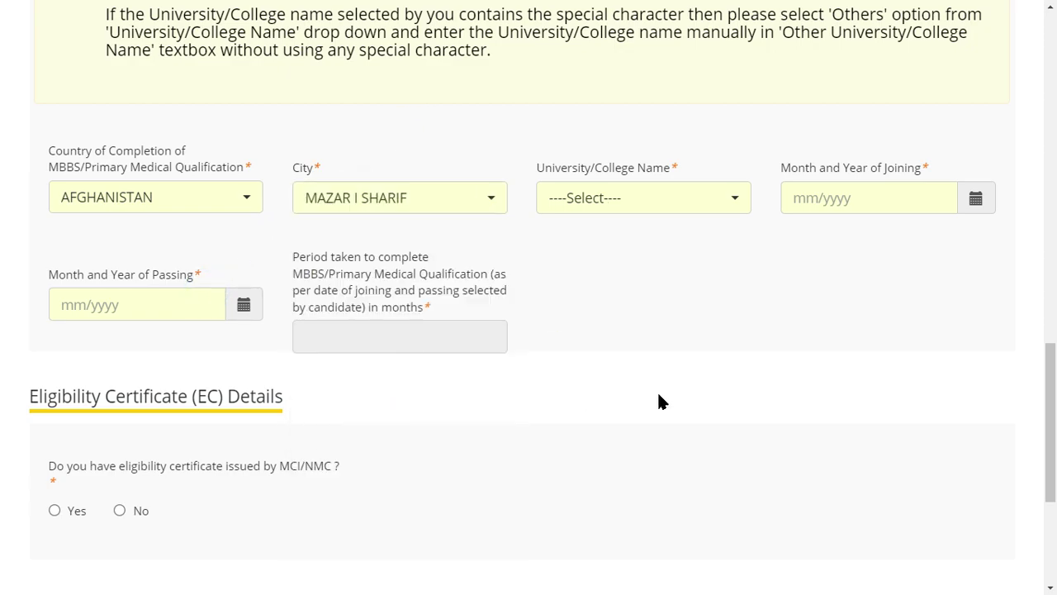
Choose OTHERS as the university/college name and change it to BALKH UNIVERSITY FACULTY OF MEDICINE.
{"action": "left_click", "coordinate": [612, 205]}
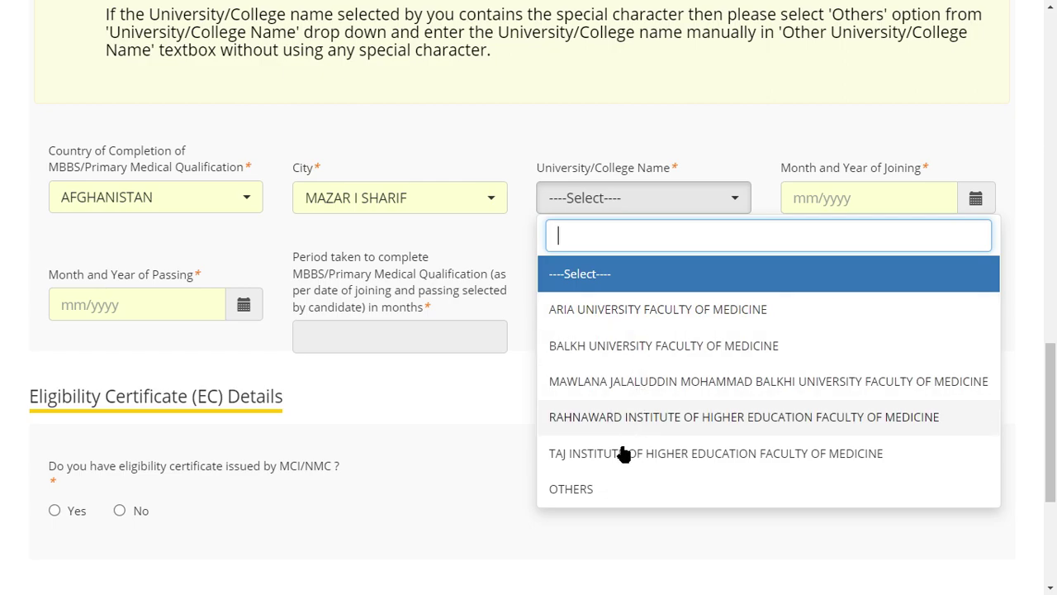
{"action": "scroll", "coordinate": [615, 426], "scroll_direction": "down", "scroll_amount": 4}
{"action": "scroll", "coordinate": [611, 420], "scroll_direction": "up", "scroll_amount": 4}
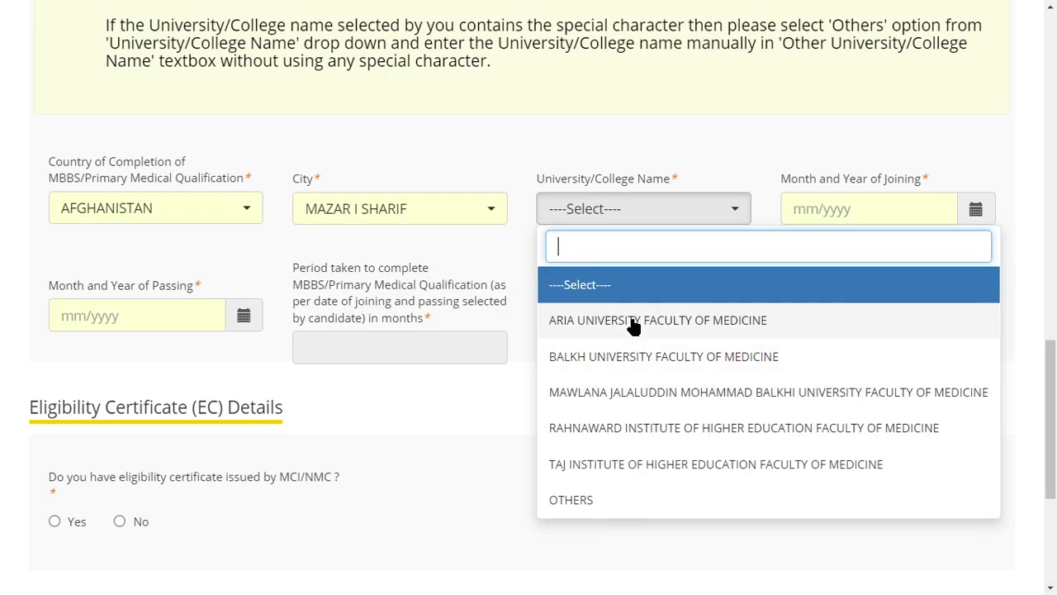
{"action": "left_click", "coordinate": [568, 501]}
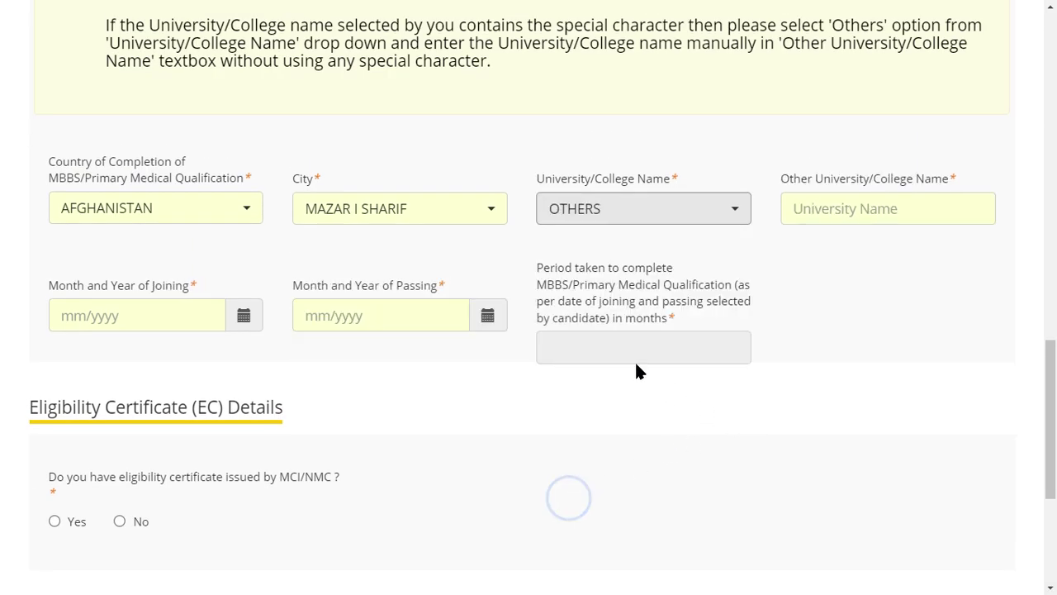
{"action": "left_click", "coordinate": [614, 353]}
{"action": "left_click", "coordinate": [614, 211]}
{"action": "left_click", "coordinate": [608, 360]}
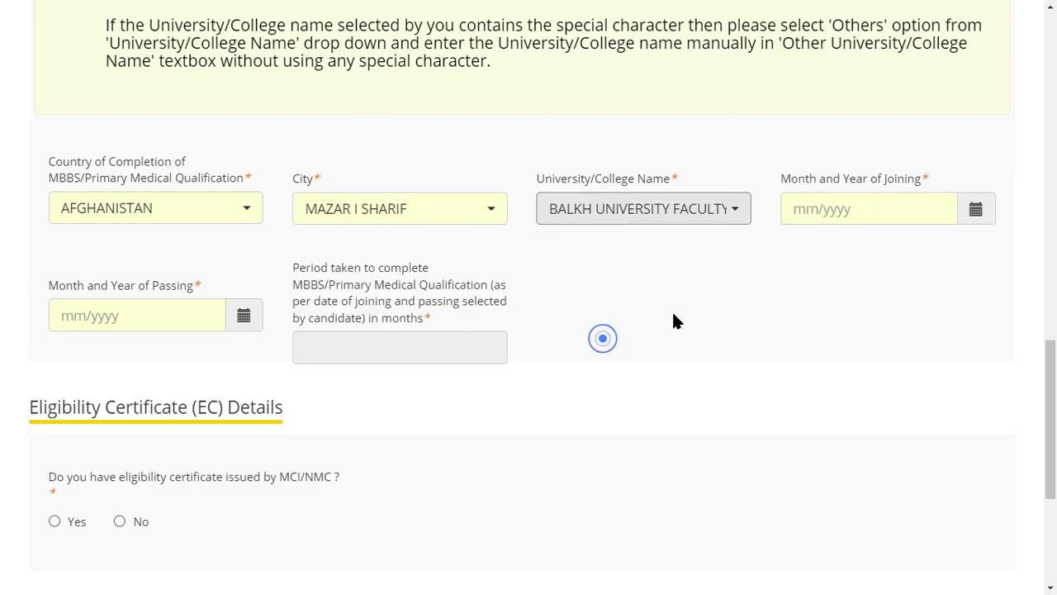
Set the month and year of joining the primary medical qualification to 01/2021.
{"action": "left_click", "coordinate": [828, 209]}
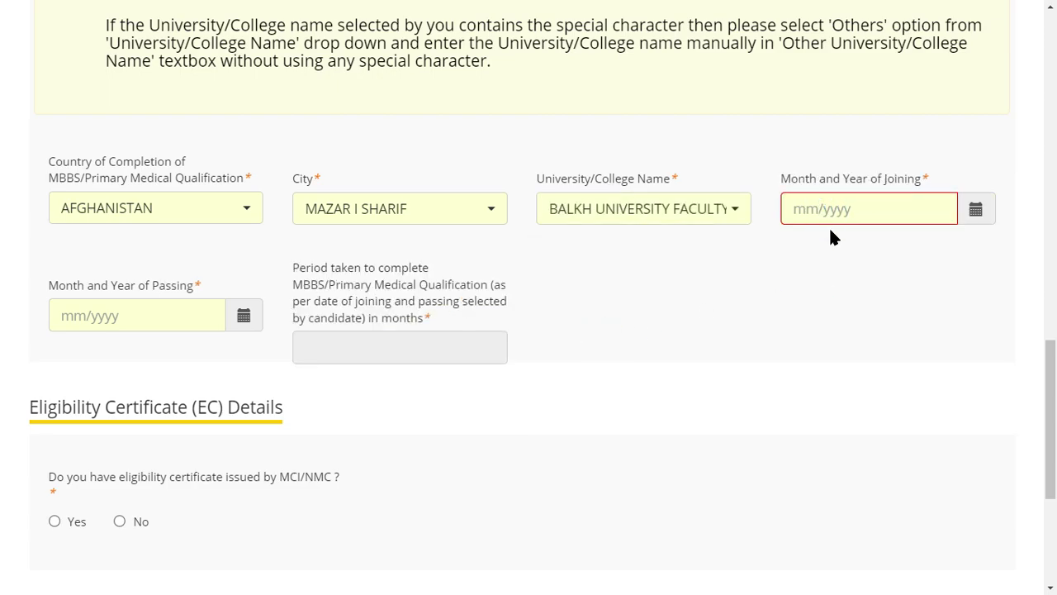
{"action": "left_click", "coordinate": [975, 215]}
{"action": "scroll", "coordinate": [850, 156], "scroll_direction": "up", "scroll_amount": 4}
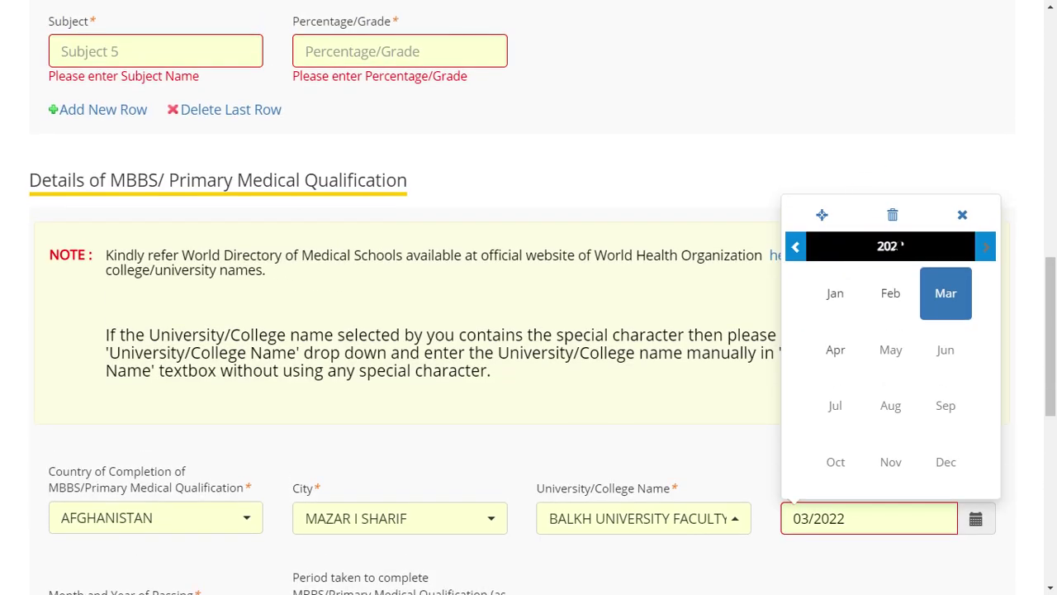
{"action": "left_click", "coordinate": [890, 351]}
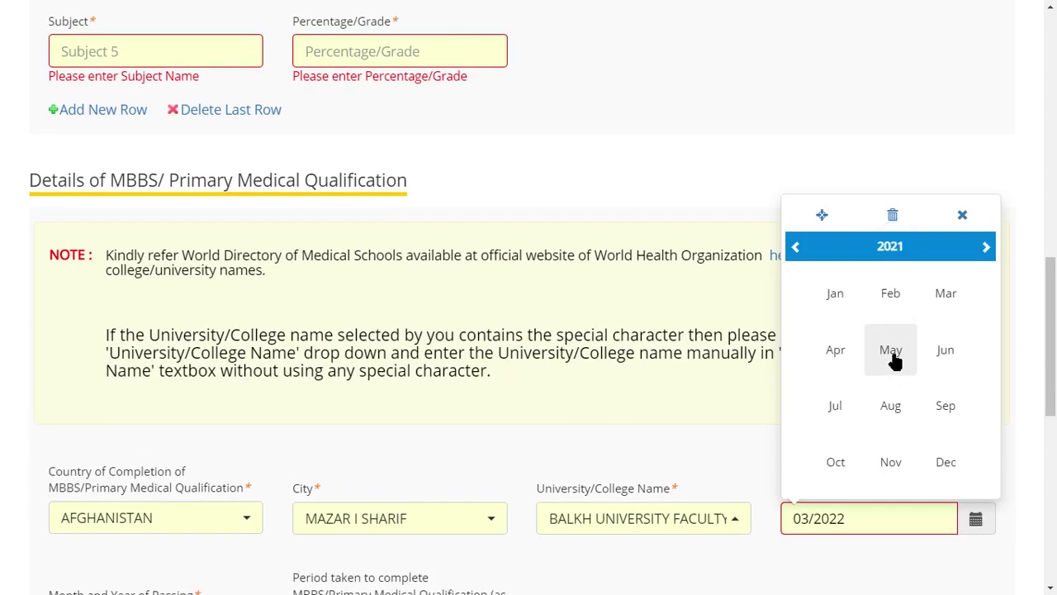
{"action": "left_click", "coordinate": [836, 296]}
Change the month and year of joining the primary medical qualification to 01/2018.
{"action": "scroll", "coordinate": [826, 488], "scroll_direction": "down", "scroll_amount": 2}
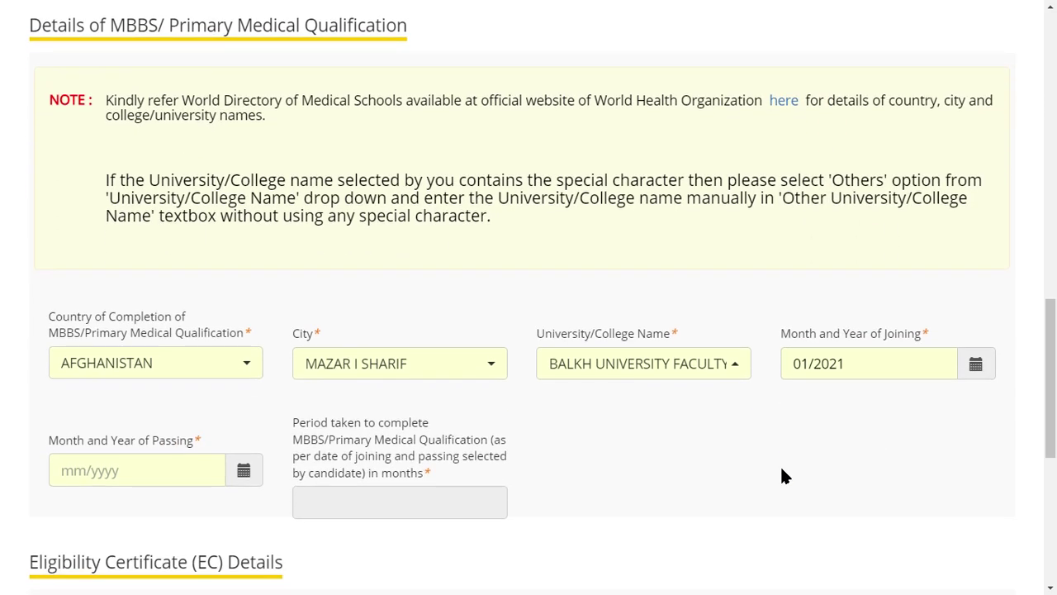
{"action": "scroll", "coordinate": [768, 454], "scroll_direction": "down", "scroll_amount": 2}
{"action": "scroll", "coordinate": [316, 267], "scroll_direction": "down", "scroll_amount": 2}
{"action": "scroll", "coordinate": [949, 160], "scroll_direction": "up", "scroll_amount": 1}
{"action": "left_click", "coordinate": [975, 135]}
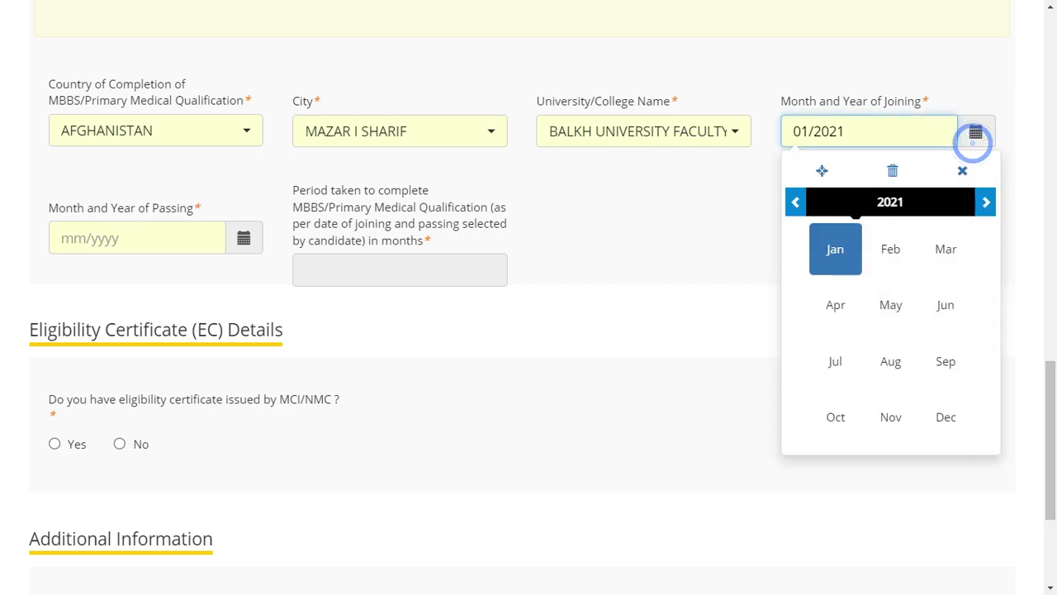
{"action": "left_click", "coordinate": [876, 203]}
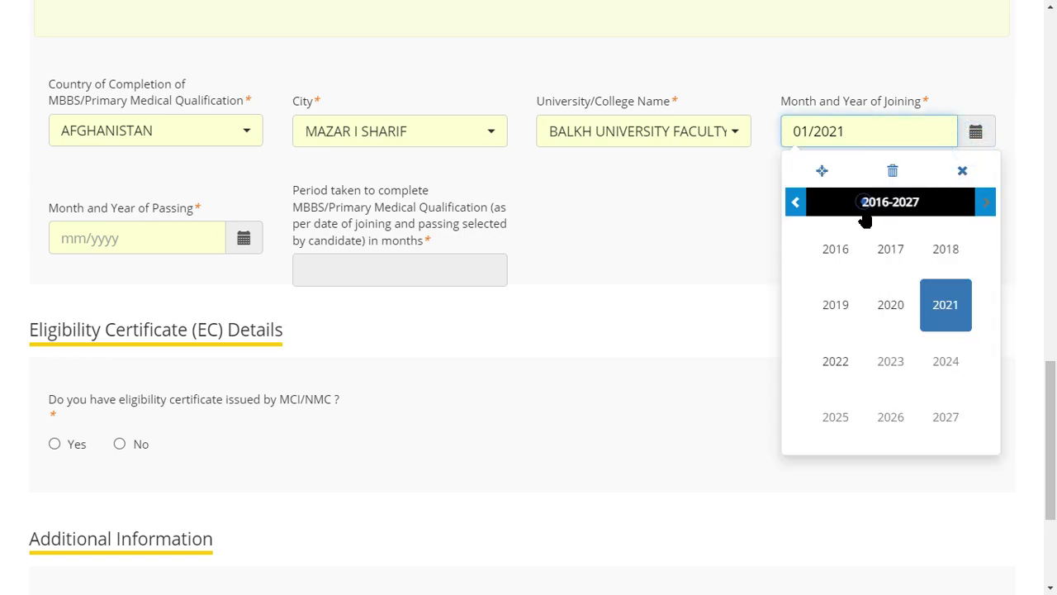
{"action": "left_click", "coordinate": [946, 250]}
{"action": "left_click", "coordinate": [833, 248]}
Set the month and year of passing the primary medical qualification to 05/2021.
{"action": "left_click", "coordinate": [110, 240]}
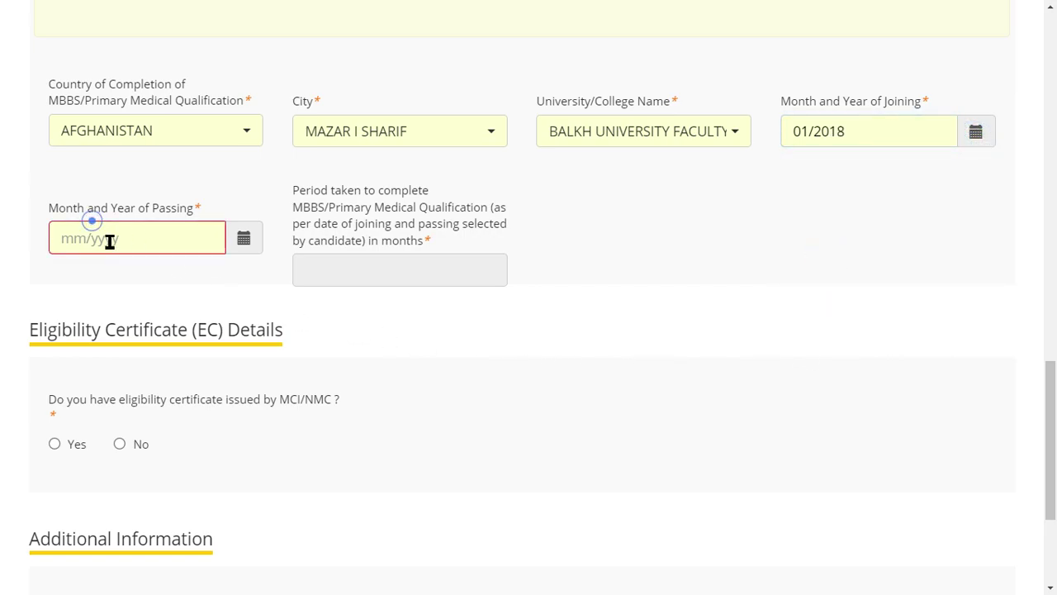
{"action": "left_click", "coordinate": [246, 241]}
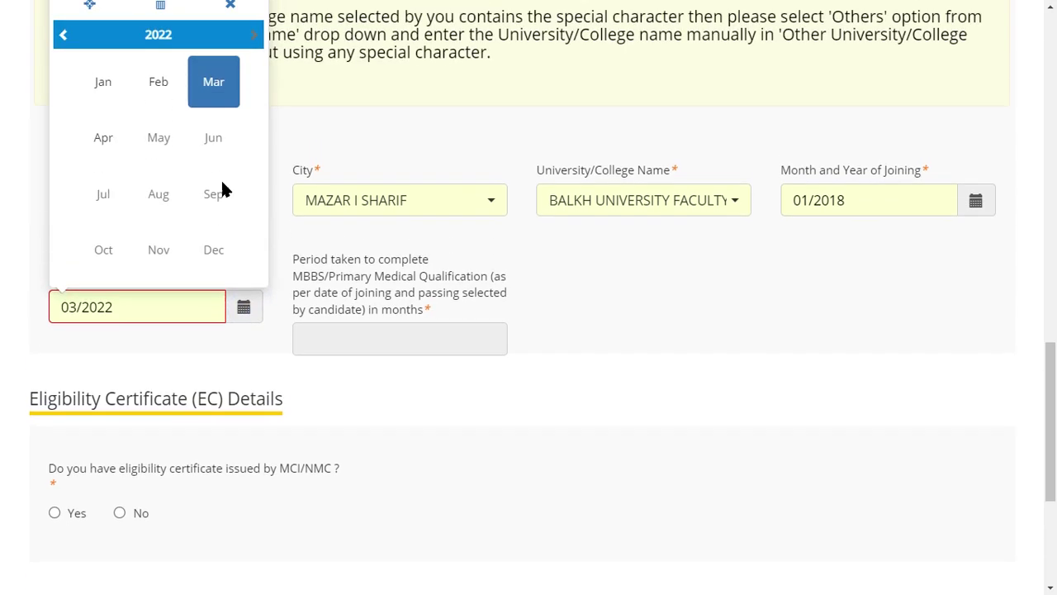
{"action": "scroll", "coordinate": [221, 181], "scroll_direction": "up", "scroll_amount": 1}
{"action": "left_click", "coordinate": [158, 121]}
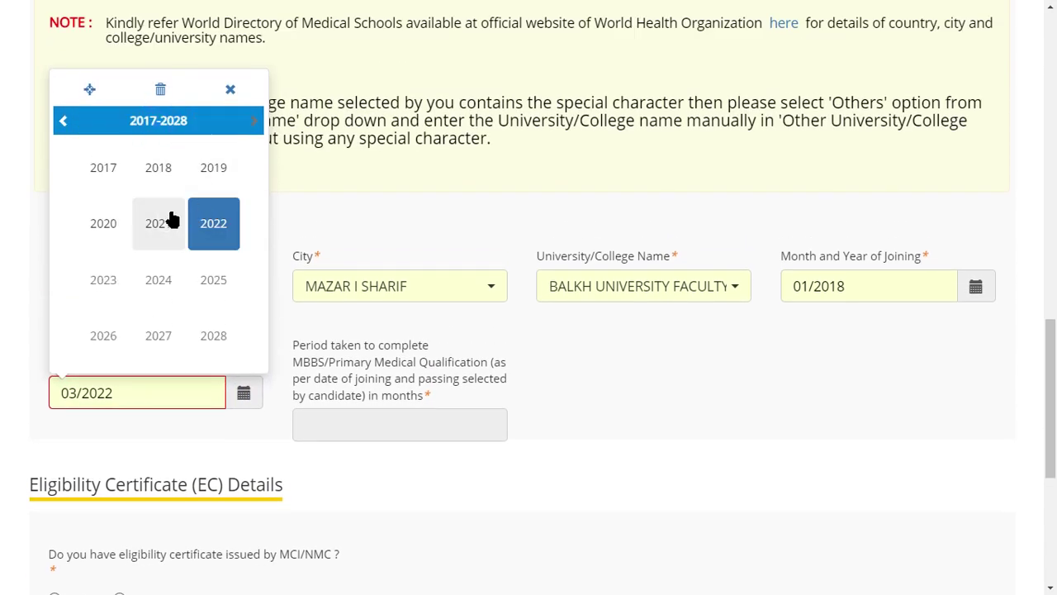
{"action": "left_click", "coordinate": [173, 219]}
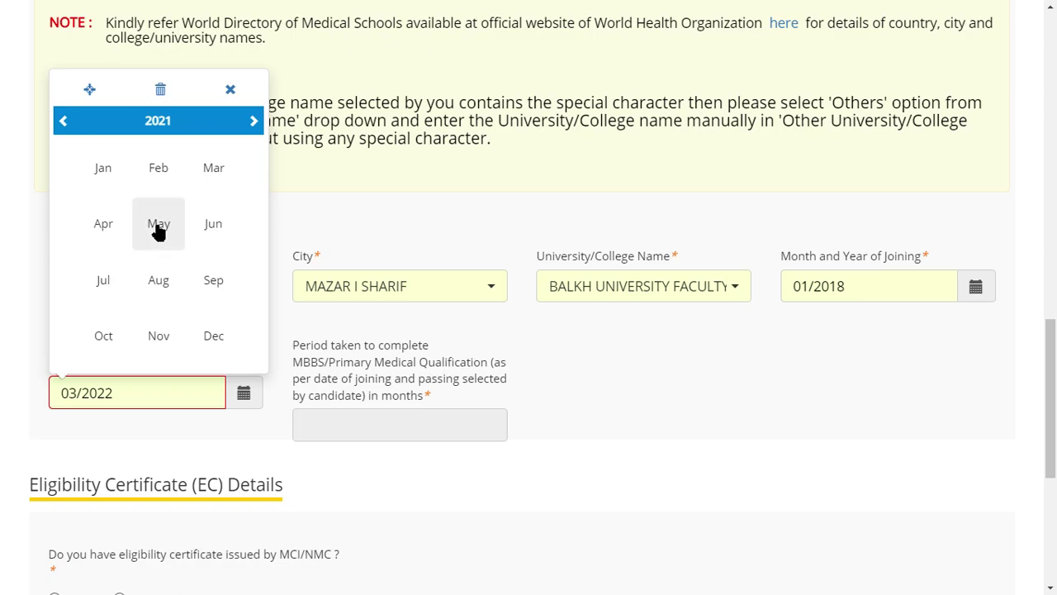
{"action": "left_click", "coordinate": [159, 234]}
{"action": "scroll", "coordinate": [413, 405], "scroll_direction": "down", "scroll_amount": 1}
{"action": "left_click", "coordinate": [562, 418]}
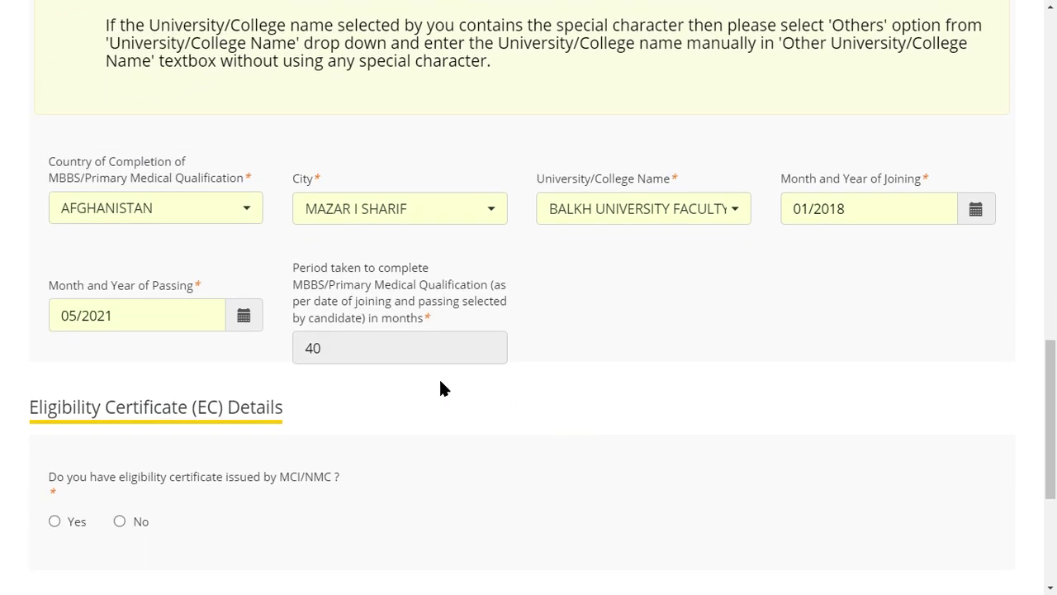
{"action": "left_click", "coordinate": [706, 381]}
Answer No to having an eligibility certificate issued by MCI/NMC, after trying the Yes option.
{"action": "scroll", "coordinate": [578, 397], "scroll_direction": "down", "scroll_amount": 2}
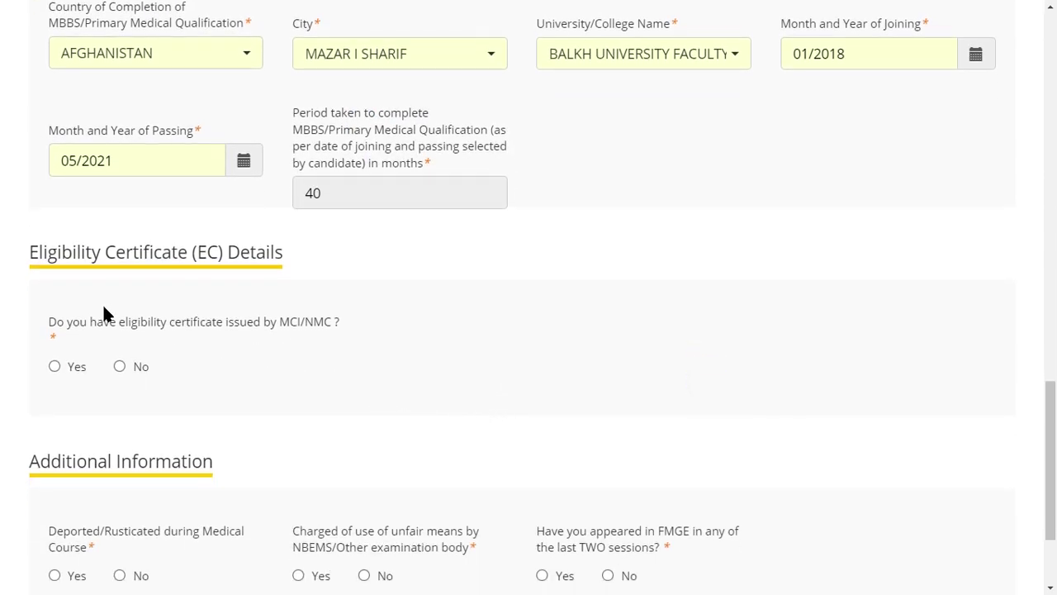
{"action": "left_click", "coordinate": [766, 385]}
{"action": "scroll", "coordinate": [617, 355], "scroll_direction": "down", "scroll_amount": 2}
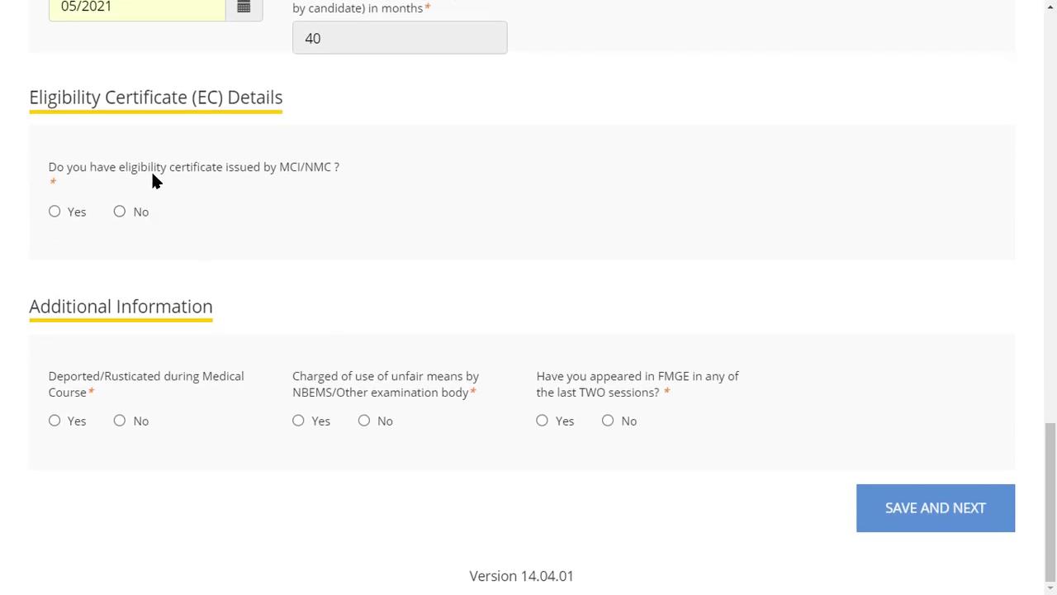
{"action": "left_click_drag", "start_coordinate": [161, 167], "coordinate": [382, 221]}
{"action": "left_click", "coordinate": [376, 218]}
{"action": "double_click", "coordinate": [319, 169]}
{"action": "left_click", "coordinate": [401, 193]}
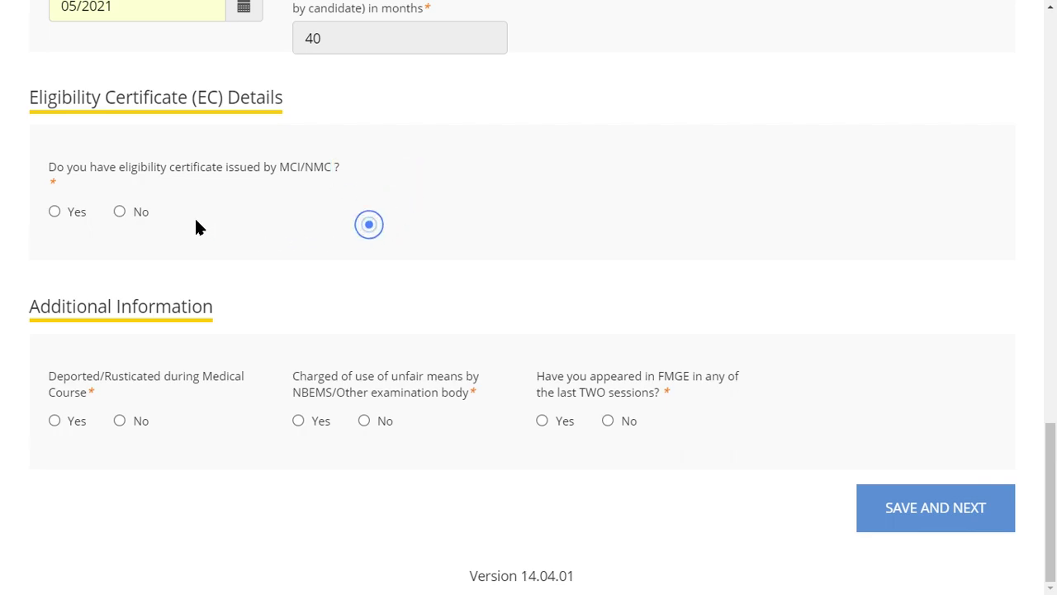
{"action": "left_click", "coordinate": [54, 211]}
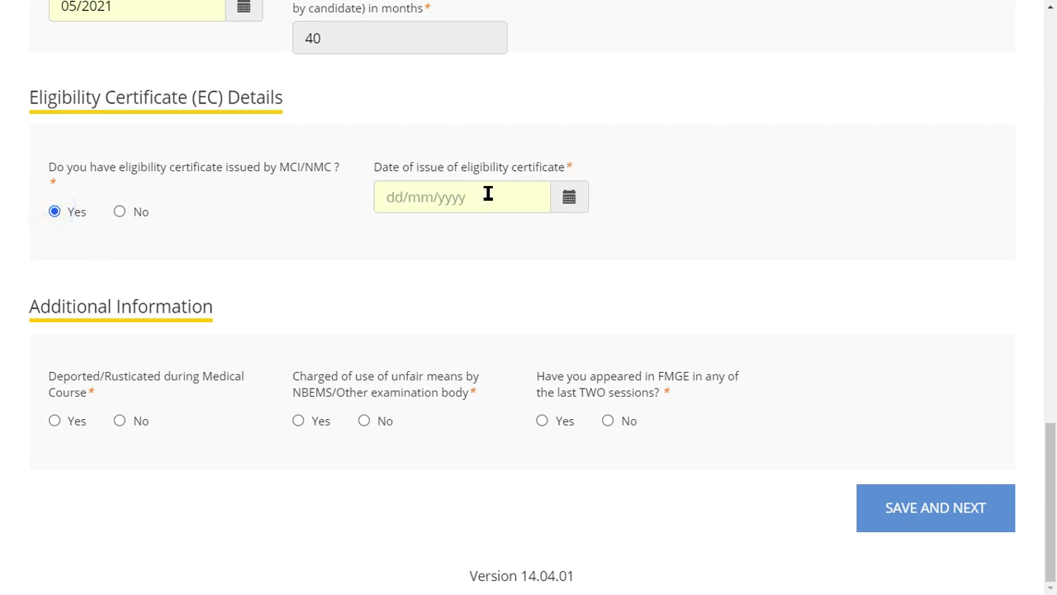
{"action": "left_click", "coordinate": [120, 211]}
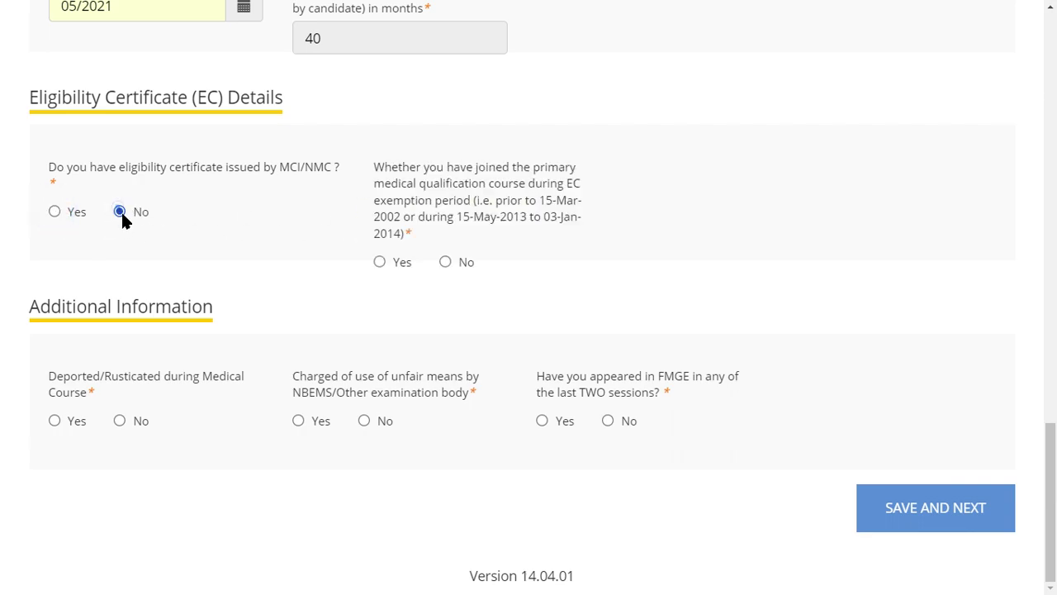
Answer Yes to having joined the primary medical qualification course during the EC exemption period.
{"action": "left_click_drag", "start_coordinate": [385, 152], "coordinate": [524, 209]}
{"action": "left_click", "coordinate": [520, 211]}
{"action": "left_click_drag", "start_coordinate": [372, 183], "coordinate": [552, 189]}
{"action": "left_click", "coordinate": [554, 207]}
{"action": "double_click", "coordinate": [400, 209]}
{"action": "left_click", "coordinate": [463, 212]}
{"action": "left_click", "coordinate": [462, 212]}
{"action": "double_click", "coordinate": [484, 202]}
{"action": "left_click", "coordinate": [510, 217]}
{"action": "left_click_drag", "start_coordinate": [367, 205], "coordinate": [466, 225]}
{"action": "left_click", "coordinate": [467, 232]}
{"action": "left_click", "coordinate": [513, 270]}
Answer No to the deported/rusticated, unfair means and appeared in the last two FMGE sessions questions under Additional Information.
{"action": "left_click_drag", "start_coordinate": [29, 307], "coordinate": [196, 328]}
{"action": "left_click", "coordinate": [196, 328]}
{"action": "key", "text": "ctrl+plus"}
{"action": "key", "text": "ctrl+plus"}
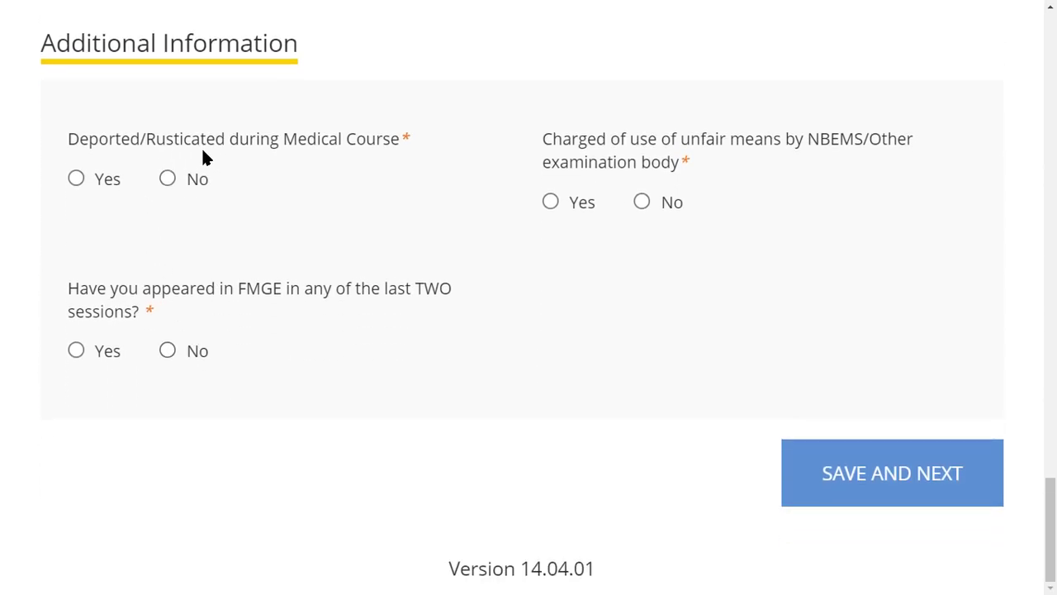
{"action": "left_click", "coordinate": [78, 173]}
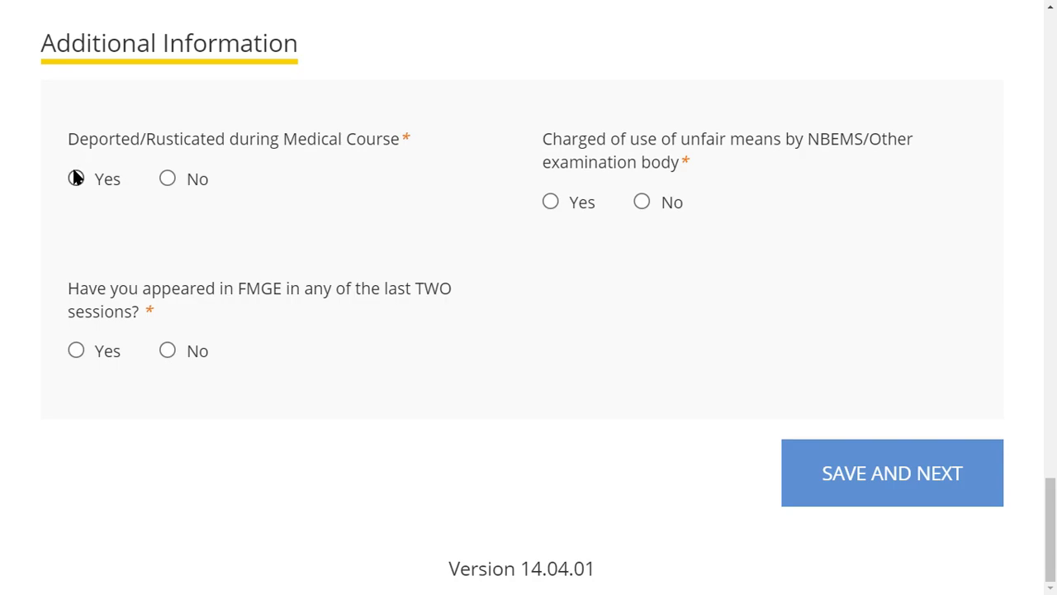
{"action": "left_click", "coordinate": [167, 179]}
{"action": "left_click", "coordinate": [170, 353]}
{"action": "left_click", "coordinate": [641, 209]}
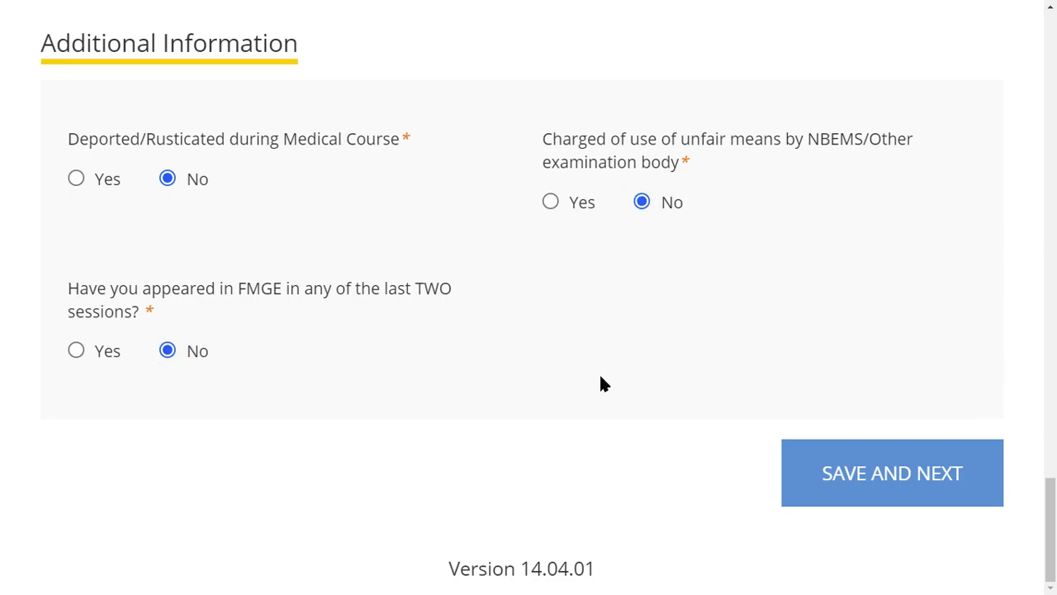
Save the qualification details, acknowledge the save message and continue to the document upload section.
{"action": "key", "text": "ctrl+minus"}
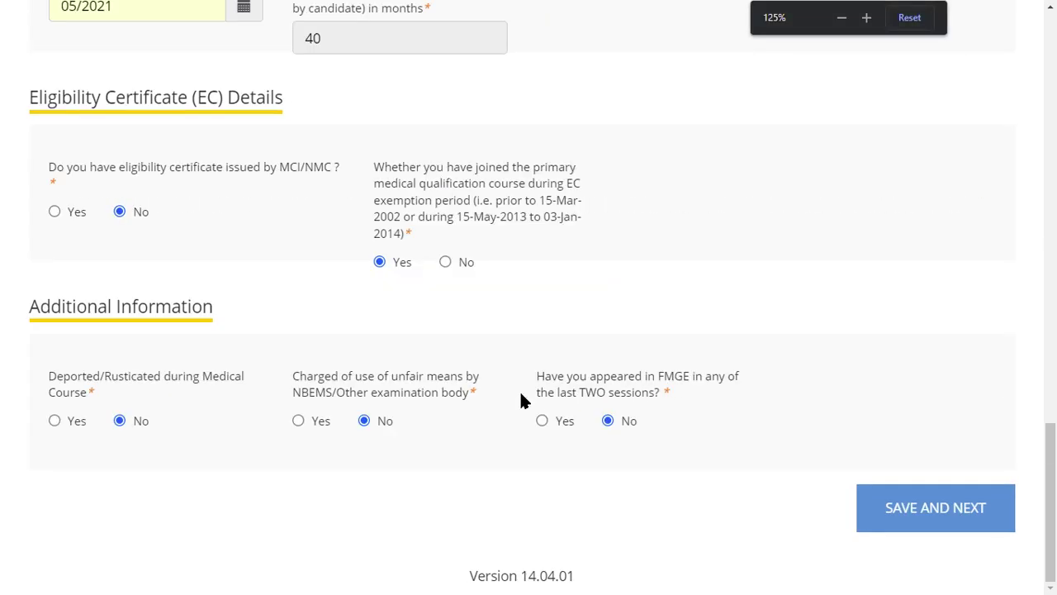
{"action": "left_click", "coordinate": [928, 519]}
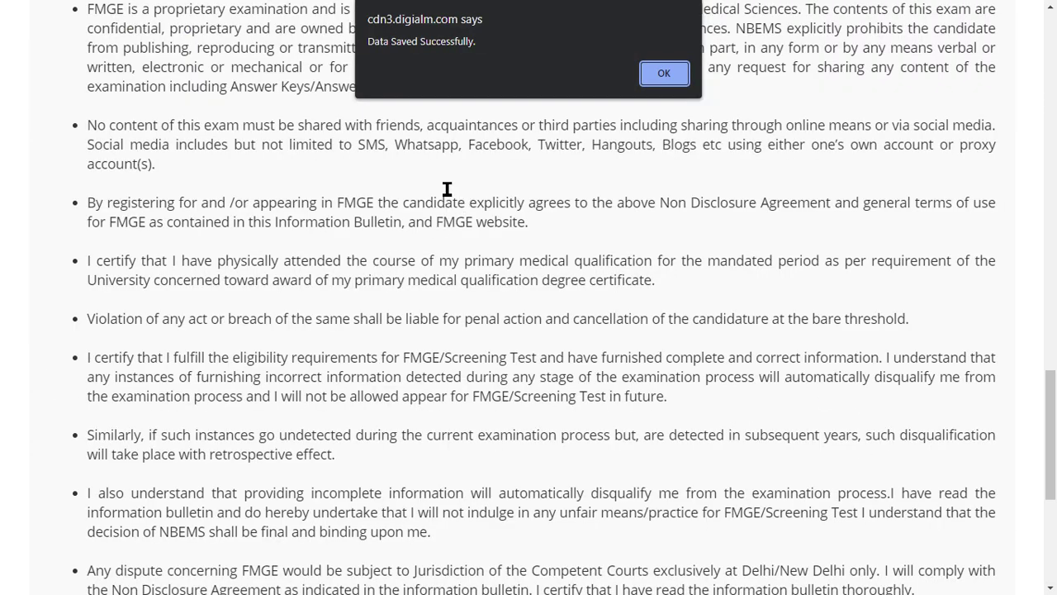
{"action": "left_click", "coordinate": [664, 73]}
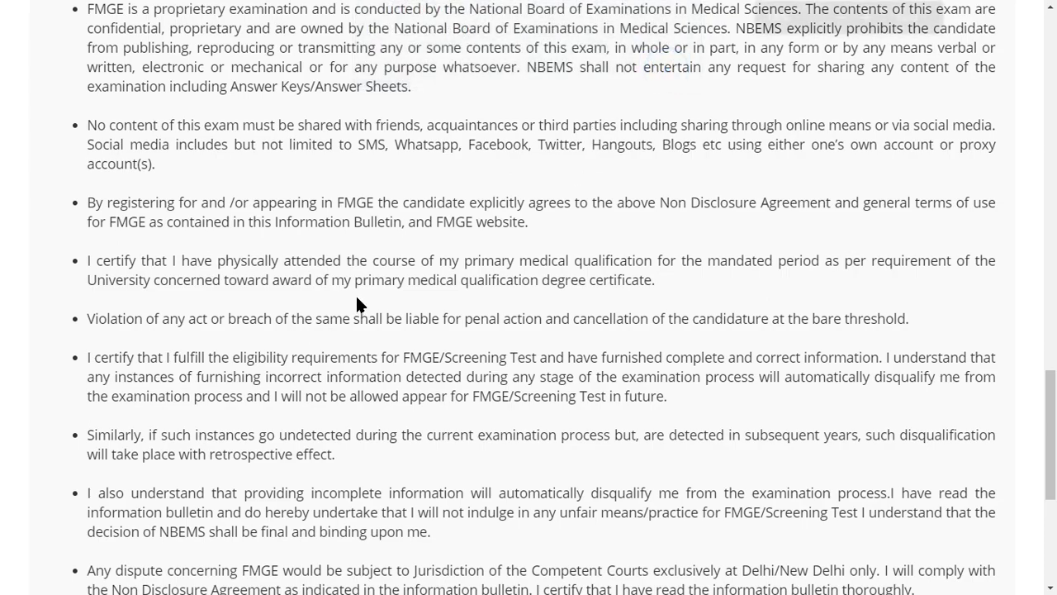
{"action": "key", "text": "ctrl+minus"}
{"action": "key", "text": "ctrl+plus"}
{"action": "key", "text": "ctrl+plus"}
{"action": "key", "text": "ctrl+plus"}
{"action": "scroll", "coordinate": [372, 292], "scroll_direction": "down", "scroll_amount": 1}
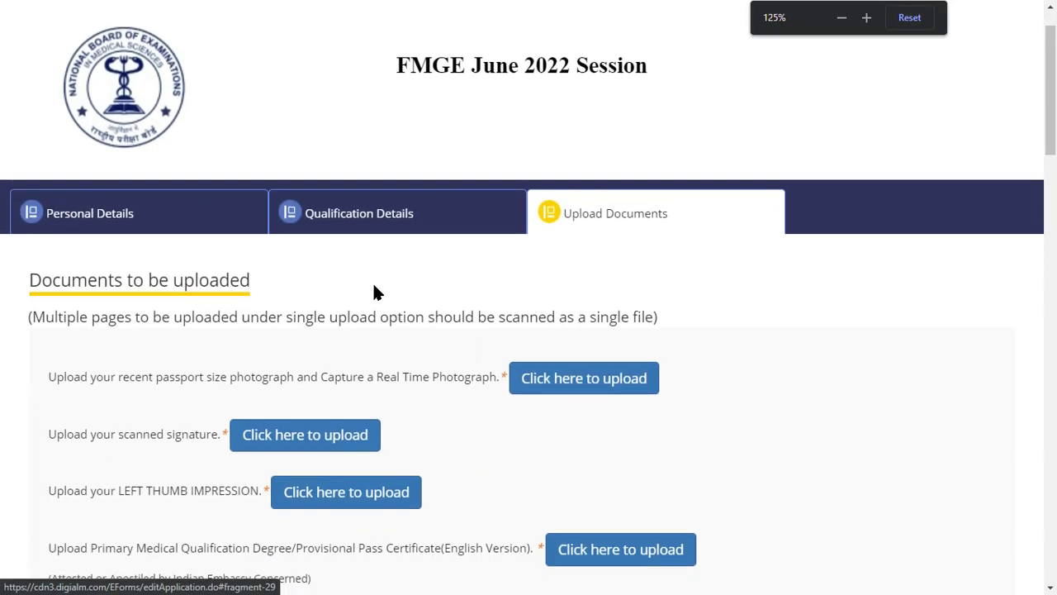
Examine the upload requirement for the recent passport size photograph and the real time photograph.
{"action": "scroll", "coordinate": [738, 337], "scroll_direction": "down", "scroll_amount": 2}
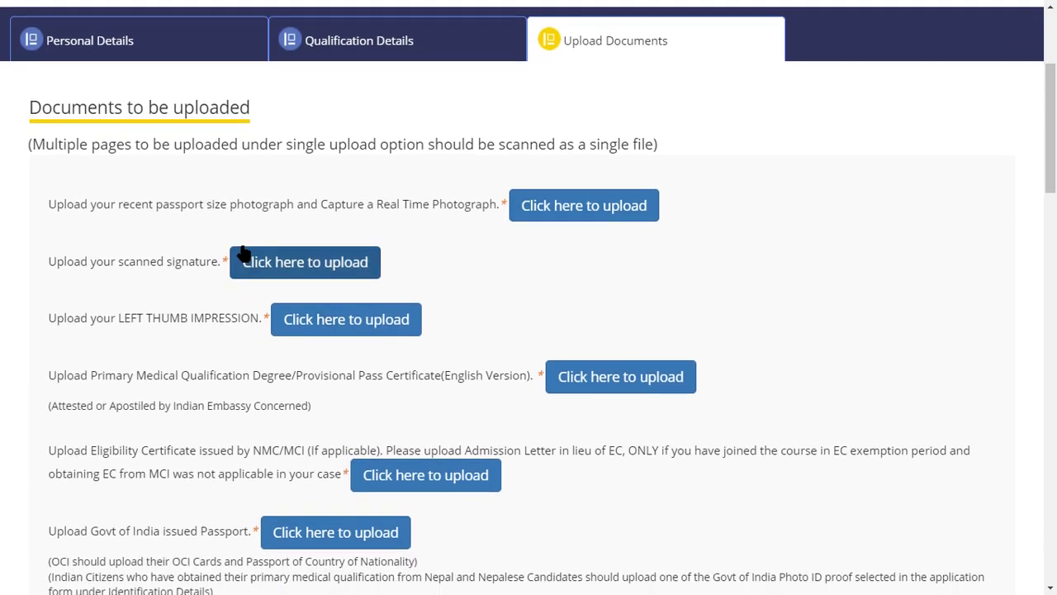
{"action": "scroll", "coordinate": [281, 182], "scroll_direction": "down", "scroll_amount": 1}
{"action": "left_click_drag", "start_coordinate": [71, 128], "coordinate": [171, 130]}
{"action": "left_click", "coordinate": [266, 134]}
{"action": "double_click", "coordinate": [264, 128]}
{"action": "left_click", "coordinate": [357, 132]}
{"action": "left_click", "coordinate": [353, 130]}
{"action": "left_click_drag", "start_coordinate": [369, 130], "coordinate": [430, 132]}
{"action": "left_click", "coordinate": [451, 156]}
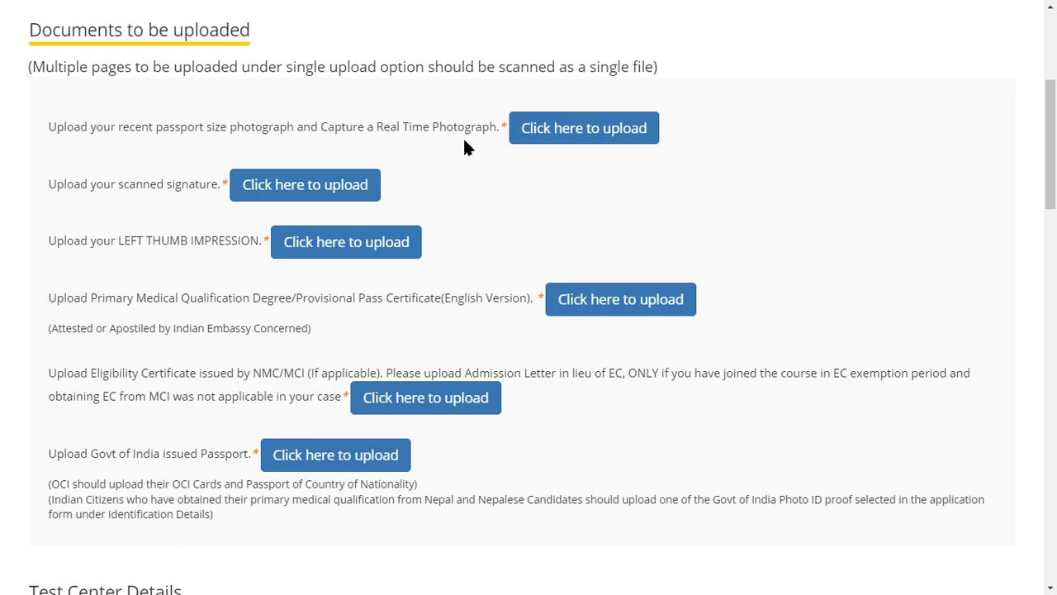
Examine the upload requirements for the scanned signature and the left thumb impression.
{"action": "scroll", "coordinate": [687, 172], "scroll_direction": "down", "scroll_amount": 2}
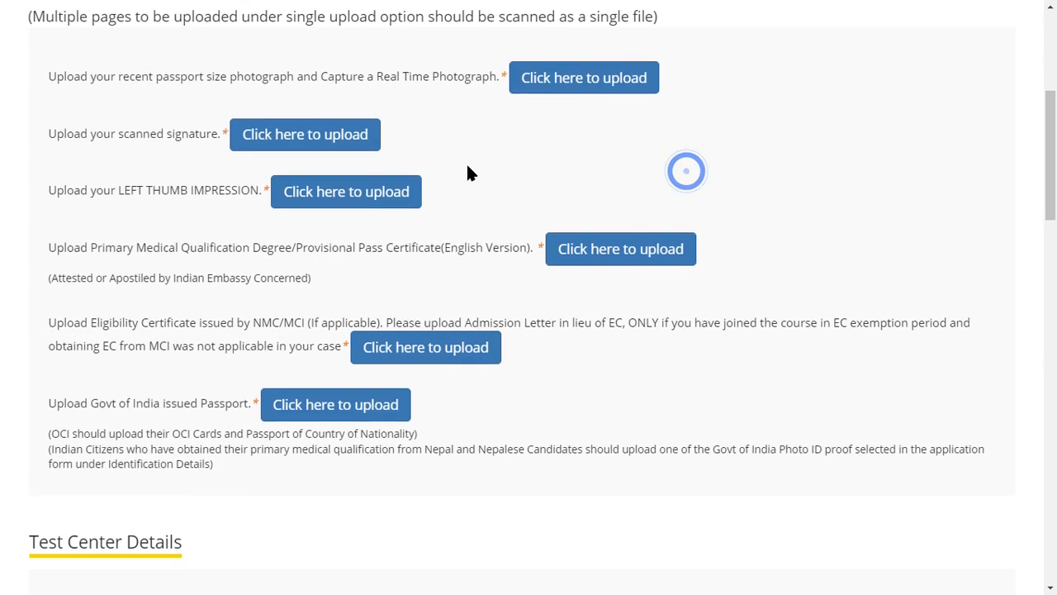
{"action": "mouse_move", "coordinate": [118, 108]}
{"action": "left_mouse_down"}
{"action": "mouse_move", "coordinate": [164, 107]}
{"action": "mouse_move", "coordinate": [110, 113]}
{"action": "left_mouse_up"}
{"action": "left_click", "coordinate": [178, 109]}
{"action": "double_click", "coordinate": [173, 107]}
{"action": "left_click", "coordinate": [135, 127]}
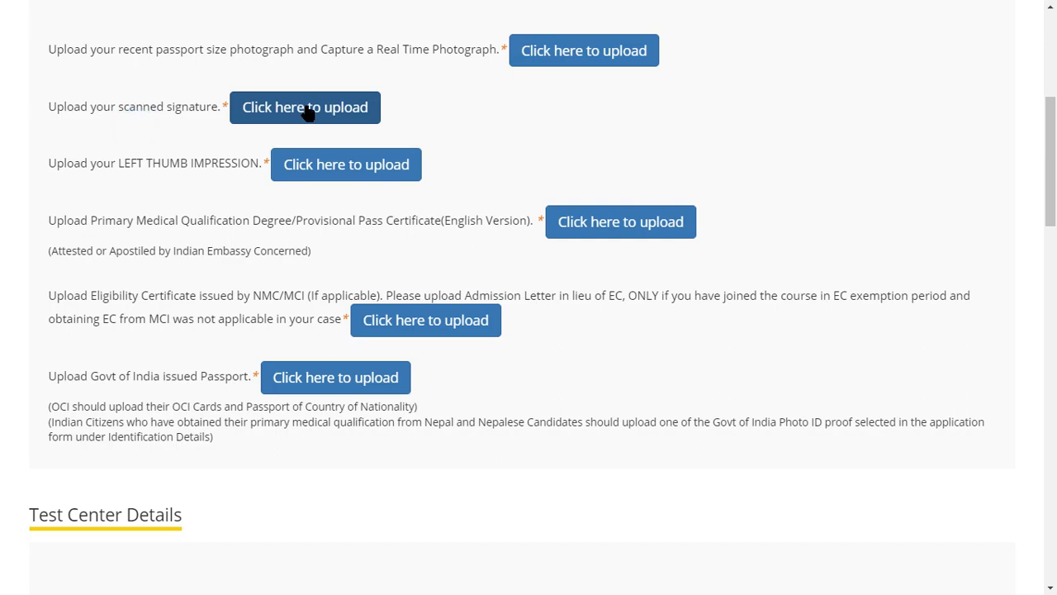
{"action": "left_click_drag", "start_coordinate": [92, 165], "coordinate": [175, 180]}
{"action": "left_click", "coordinate": [212, 207]}
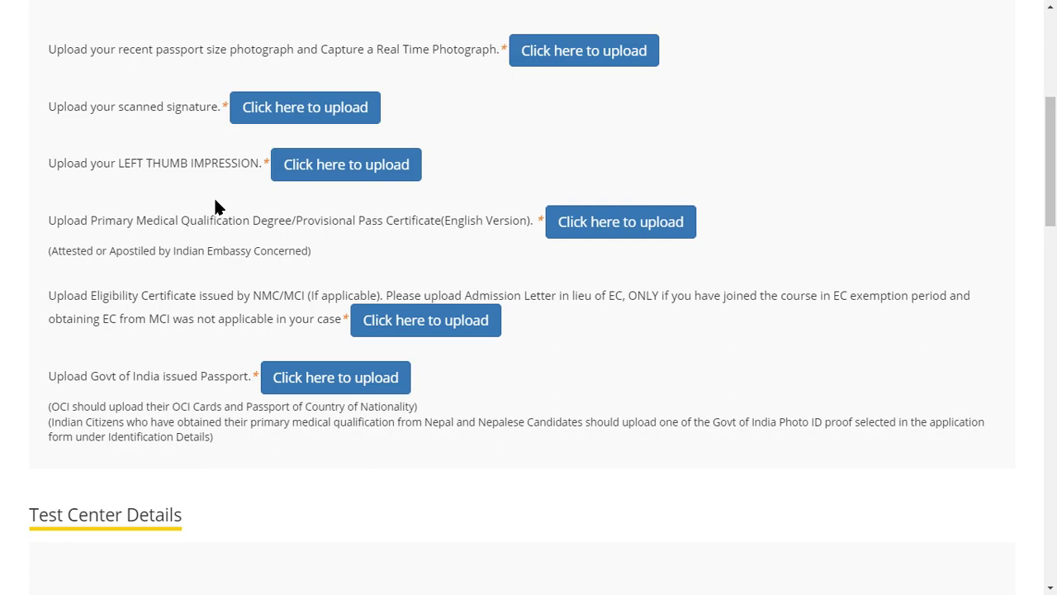
Examine the upload requirements for the primary medical degree certificate, the eligibility certificate and the Govt of India passport.
{"action": "left_click", "coordinate": [314, 212]}
{"action": "left_click_drag", "start_coordinate": [49, 225], "coordinate": [181, 231]}
{"action": "left_click", "coordinate": [203, 257]}
{"action": "scroll", "coordinate": [302, 237], "scroll_direction": "down", "scroll_amount": 1}
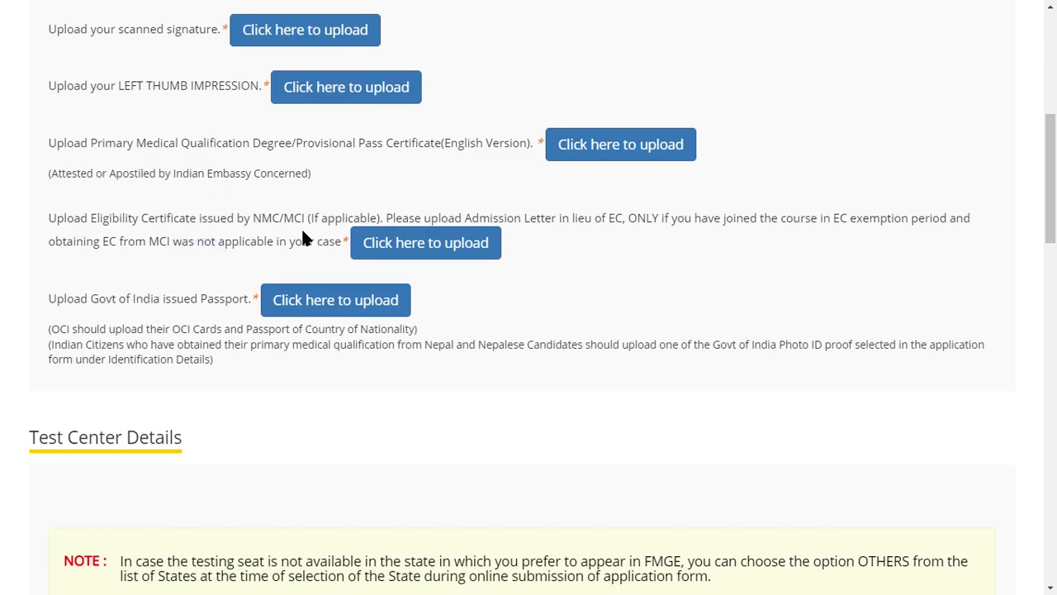
{"action": "scroll", "coordinate": [302, 238], "scroll_direction": "down", "scroll_amount": 1}
{"action": "left_click_drag", "start_coordinate": [143, 222], "coordinate": [198, 222]}
{"action": "left_click", "coordinate": [193, 257]}
{"action": "scroll", "coordinate": [332, 257], "scroll_direction": "down", "scroll_amount": 3}
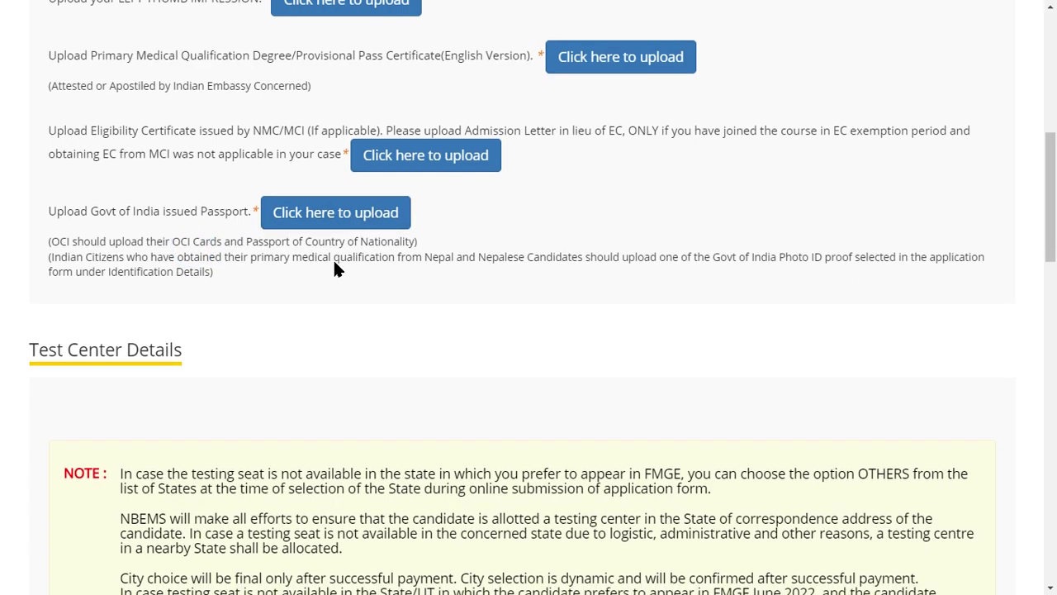
{"action": "left_click_drag", "start_coordinate": [42, 123], "coordinate": [250, 134]}
{"action": "left_click", "coordinate": [219, 163]}
{"action": "scroll", "coordinate": [240, 198], "scroll_direction": "down", "scroll_amount": 3}
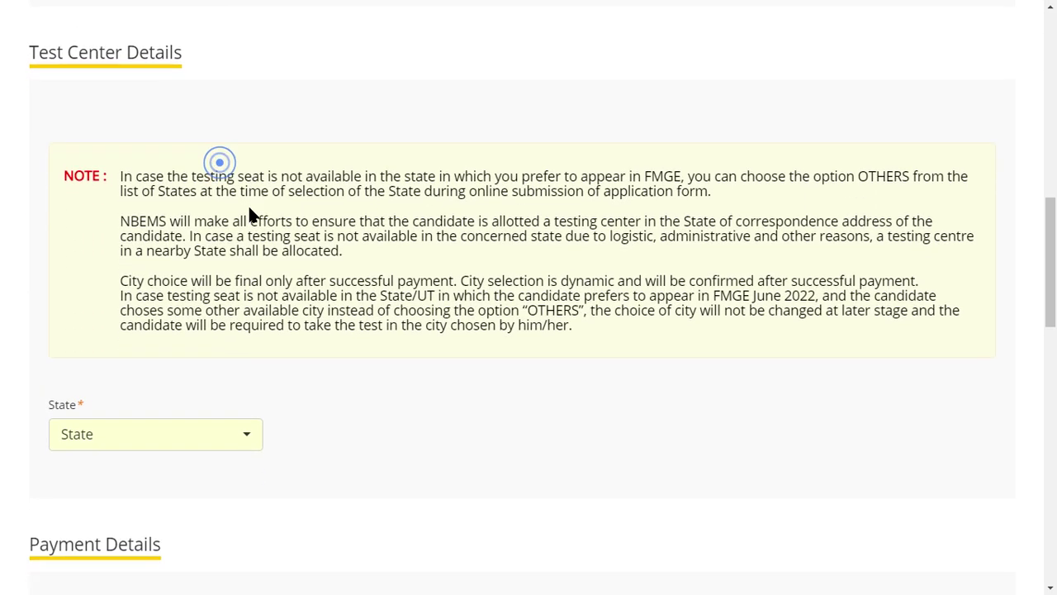
Choose Maharashtra as the test center state.
{"action": "scroll", "coordinate": [165, 208], "scroll_direction": "down", "scroll_amount": 1}
{"action": "left_click", "coordinate": [118, 198]}
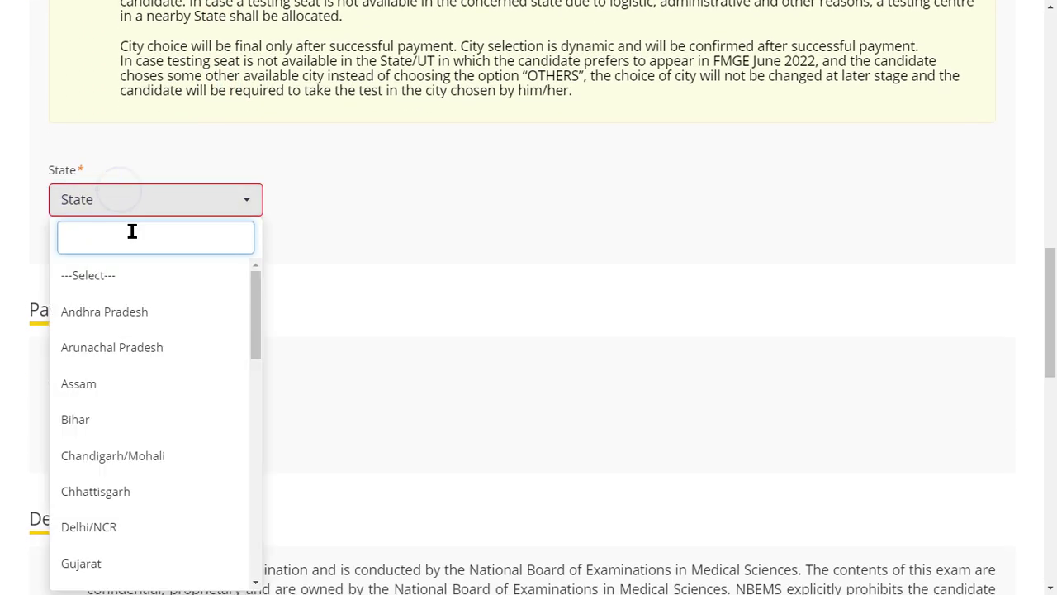
{"action": "type", "text": "ma"}
{"action": "key", "text": "BackSpace"}
{"action": "type", "text": "sha"}
{"action": "key", "text": "BackSpace"}
{"action": "key", "text": "BackSpace"}
{"action": "key", "text": "BackSpace"}
{"action": "type", "text": "ah"}
{"action": "left_click", "coordinate": [200, 266]}
Review the payment details, including the amount payable and the note on fees and GST.
{"action": "scroll", "coordinate": [307, 266], "scroll_direction": "down", "scroll_amount": 2}
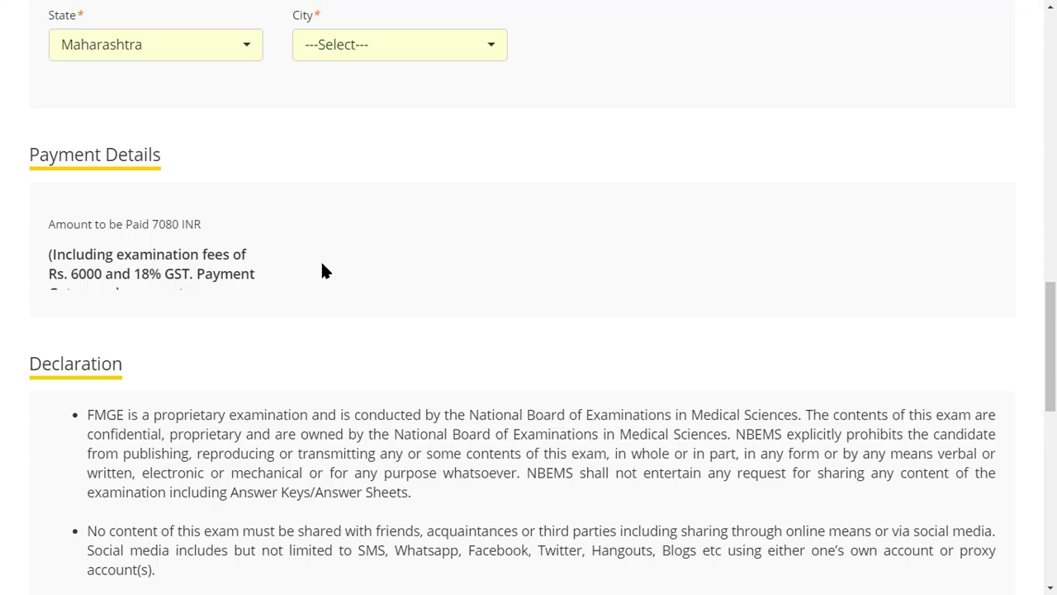
{"action": "scroll", "coordinate": [236, 232], "scroll_direction": "down", "scroll_amount": 1}
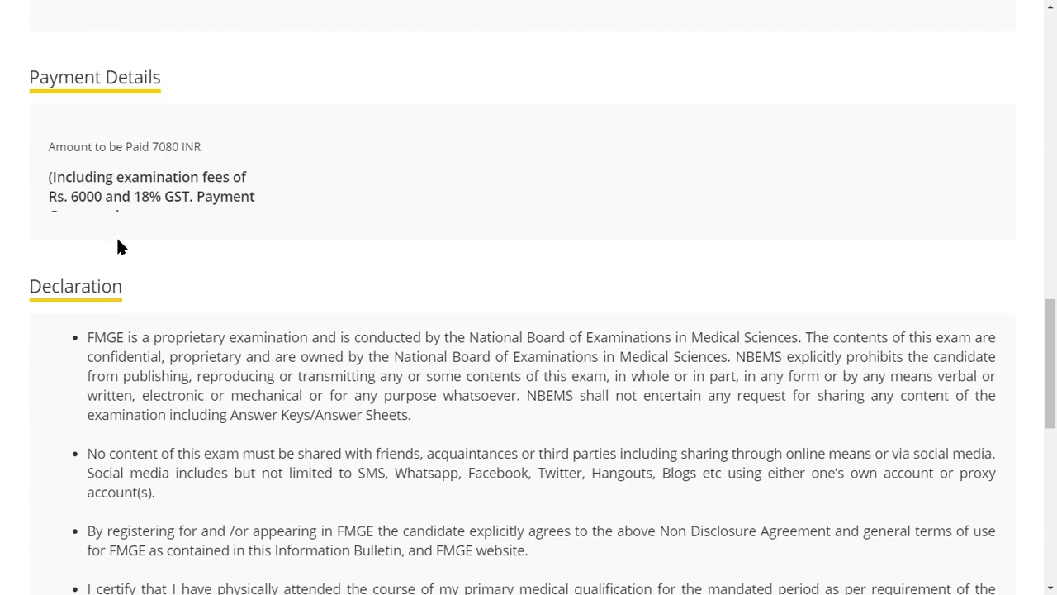
{"action": "scroll", "coordinate": [128, 232], "scroll_direction": "down", "scroll_amount": 2}
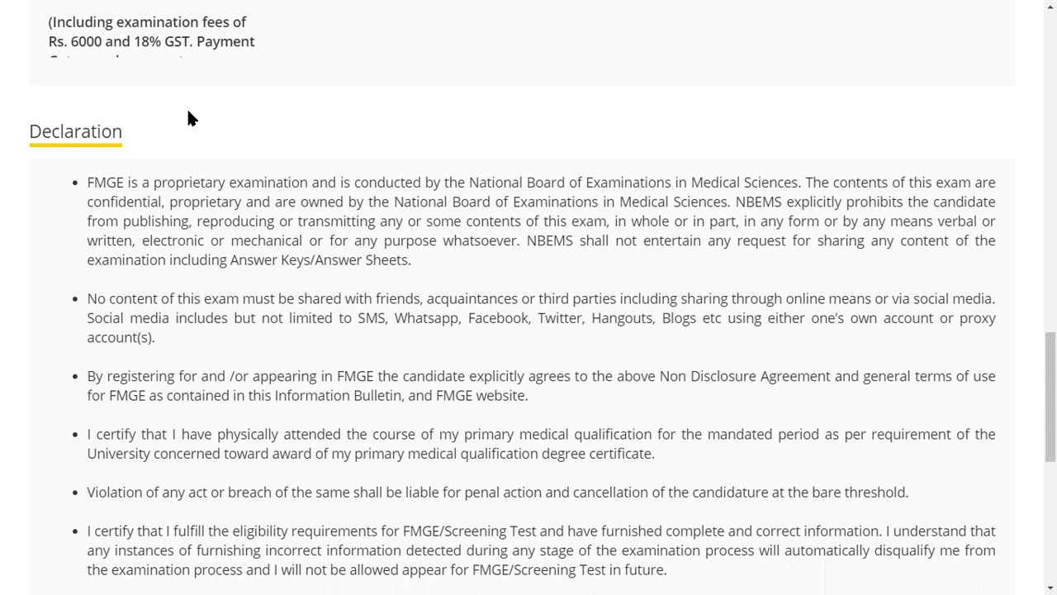
{"action": "key", "text": "ctrl+minus"}
{"action": "scroll", "coordinate": [241, 204], "scroll_direction": "up", "scroll_amount": 3}
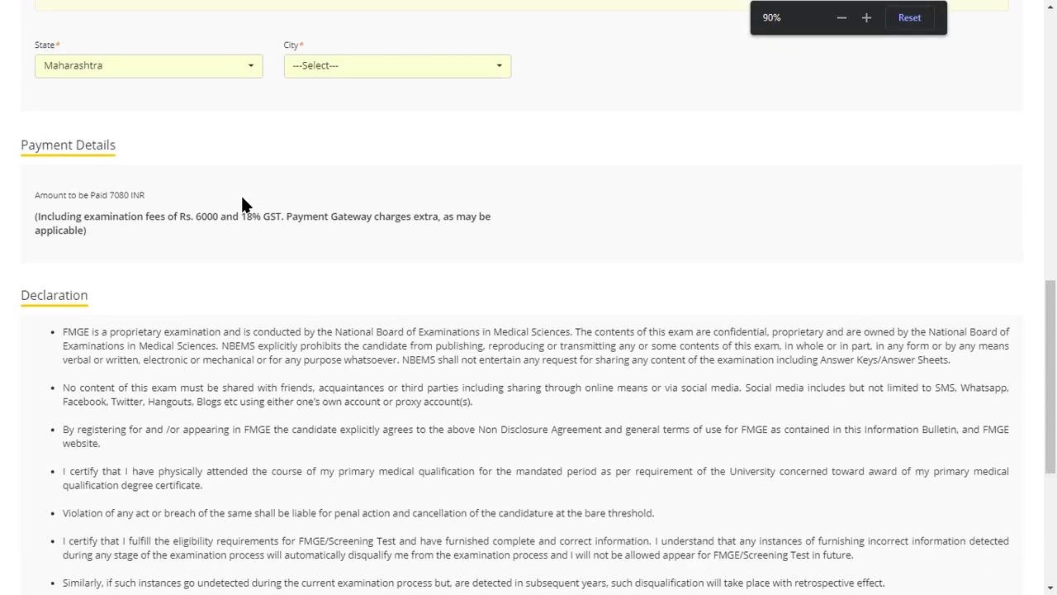
{"action": "key", "text": "ctrl+minus"}
{"action": "key", "text": "ctrl+plus"}
{"action": "key", "text": "ctrl+plus"}
Go through the declaration and tick the statement that the application details were reviewed in the preview and are correct.
{"action": "scroll", "coordinate": [243, 214], "scroll_direction": "down", "scroll_amount": 5}
{"action": "scroll", "coordinate": [243, 206], "scroll_direction": "down", "scroll_amount": 3}
{"action": "left_click_drag", "start_coordinate": [83, 42], "coordinate": [475, 405]}
{"action": "left_click", "coordinate": [224, 249]}
{"action": "scroll", "coordinate": [224, 250], "scroll_direction": "down", "scroll_amount": 3}
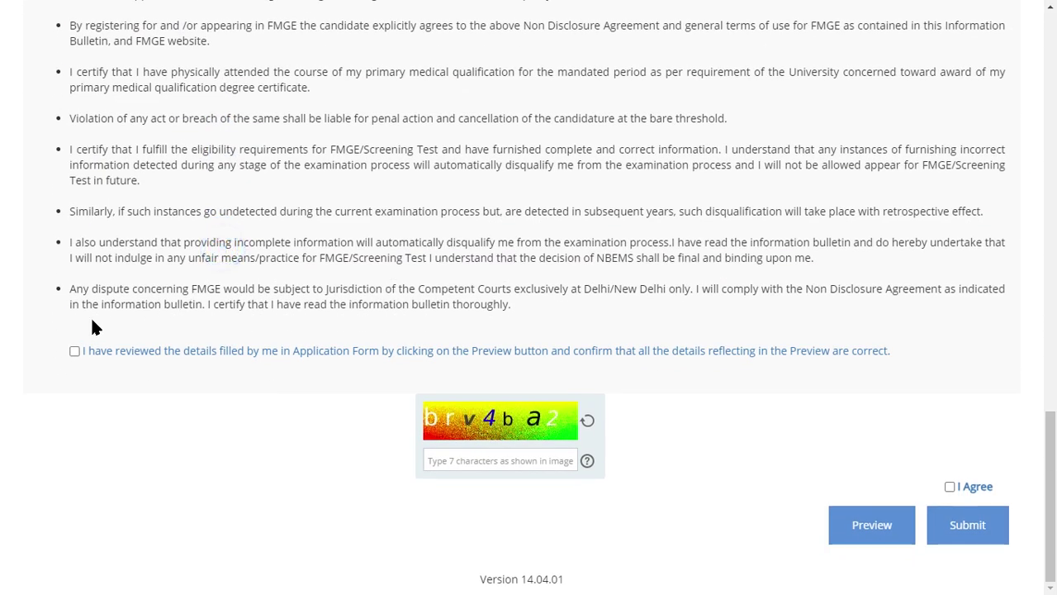
{"action": "left_click", "coordinate": [75, 351]}
Enter the seven captcha characters shown in the image and tick I Agree below the declaration.
{"action": "key", "text": "ctrl+plus"}
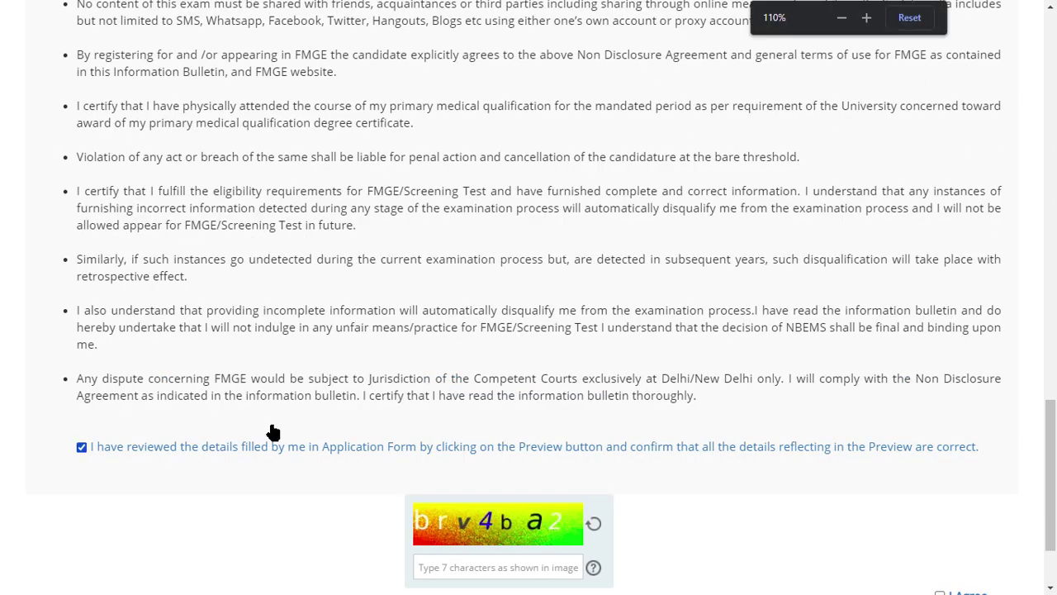
{"action": "scroll", "coordinate": [781, 470], "scroll_direction": "down", "scroll_amount": 1}
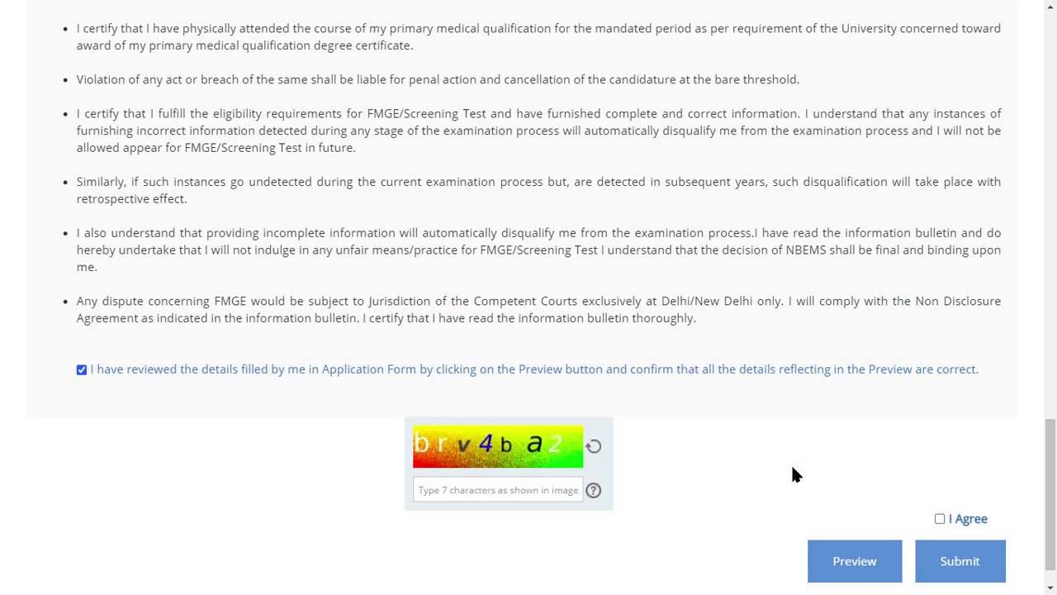
{"action": "key", "text": "ctrl+plus"}
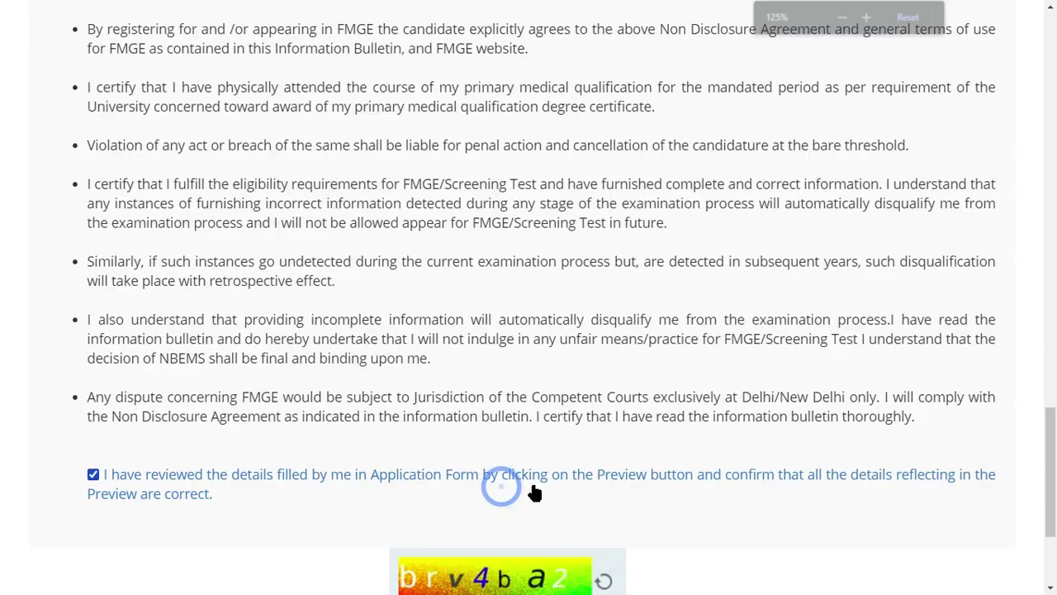
{"action": "left_click", "coordinate": [465, 430]}
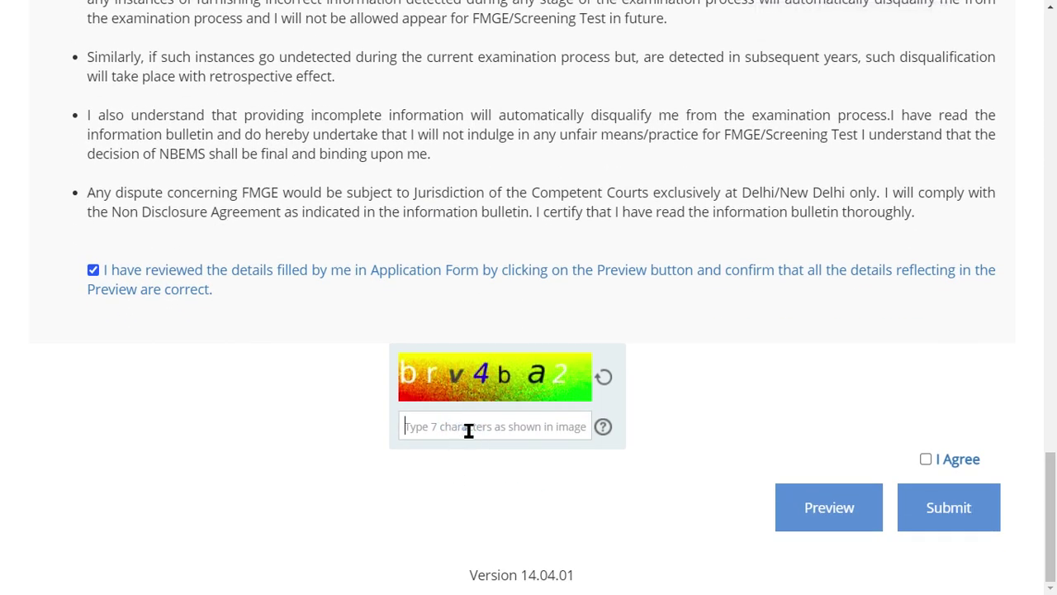
{"action": "left_click", "coordinate": [934, 461]}
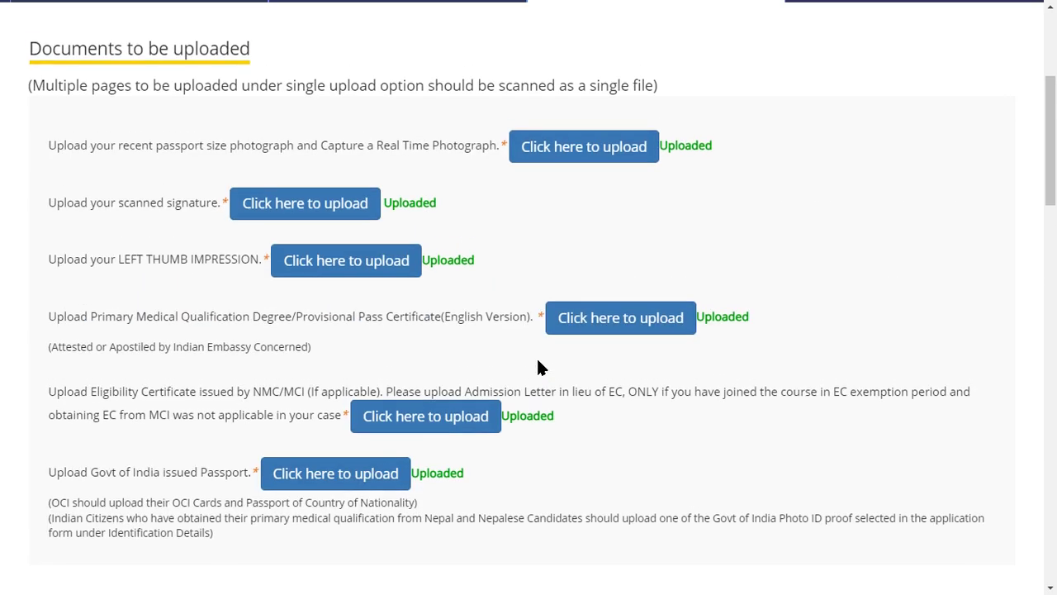
Check the upload status of the required documents and try to submit the application form, dismissing any alert that appears.
{"action": "scroll", "coordinate": [537, 361], "scroll_direction": "up", "scroll_amount": 3}
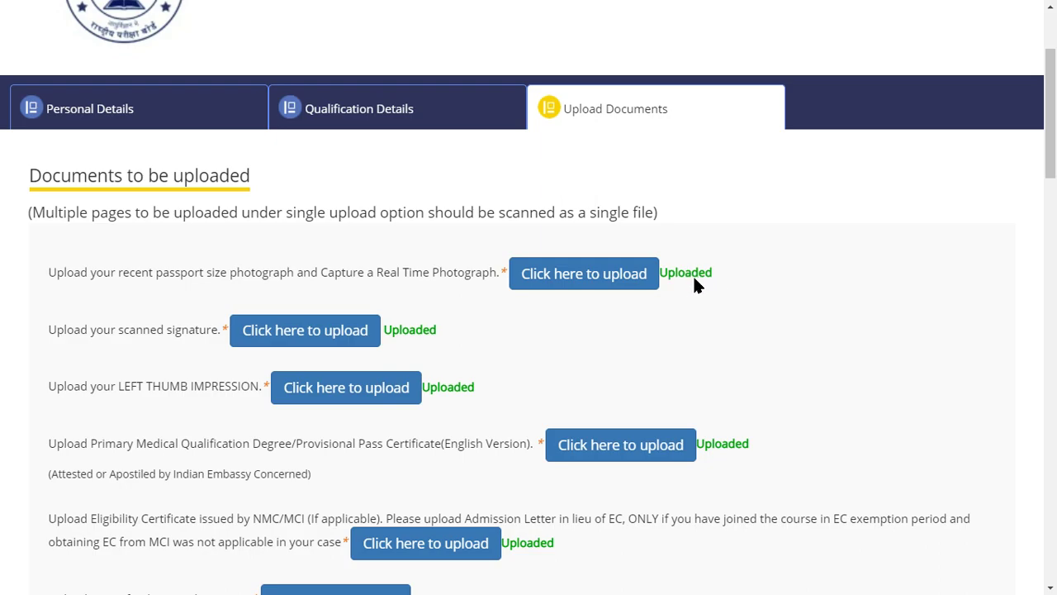
{"action": "scroll", "coordinate": [538, 307], "scroll_direction": "down", "scroll_amount": 1}
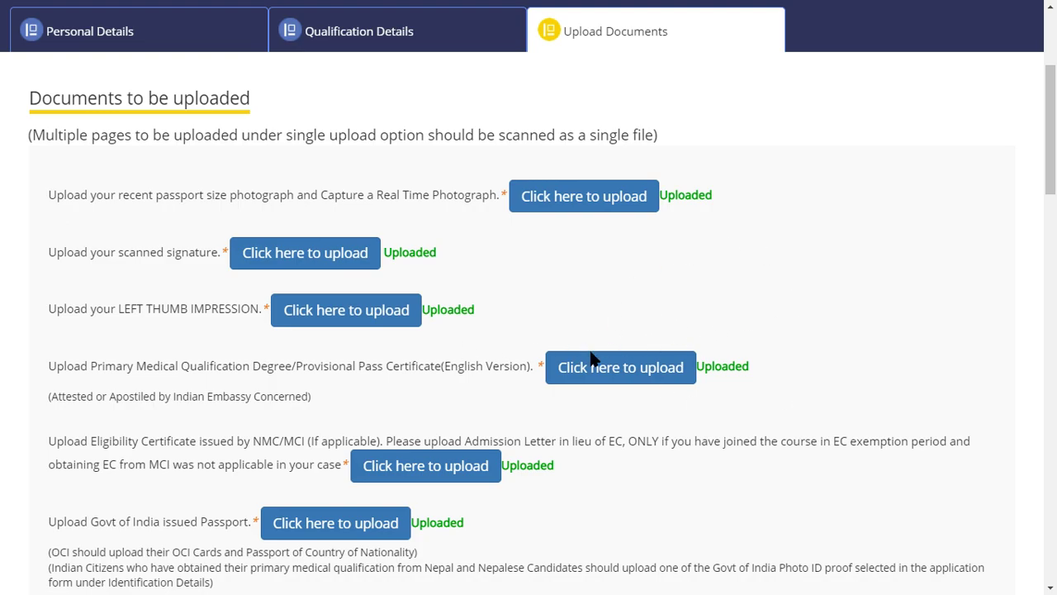
{"action": "left_click_drag", "start_coordinate": [1050, 124], "coordinate": [1042, 587]}
{"action": "left_click", "coordinate": [963, 513]}
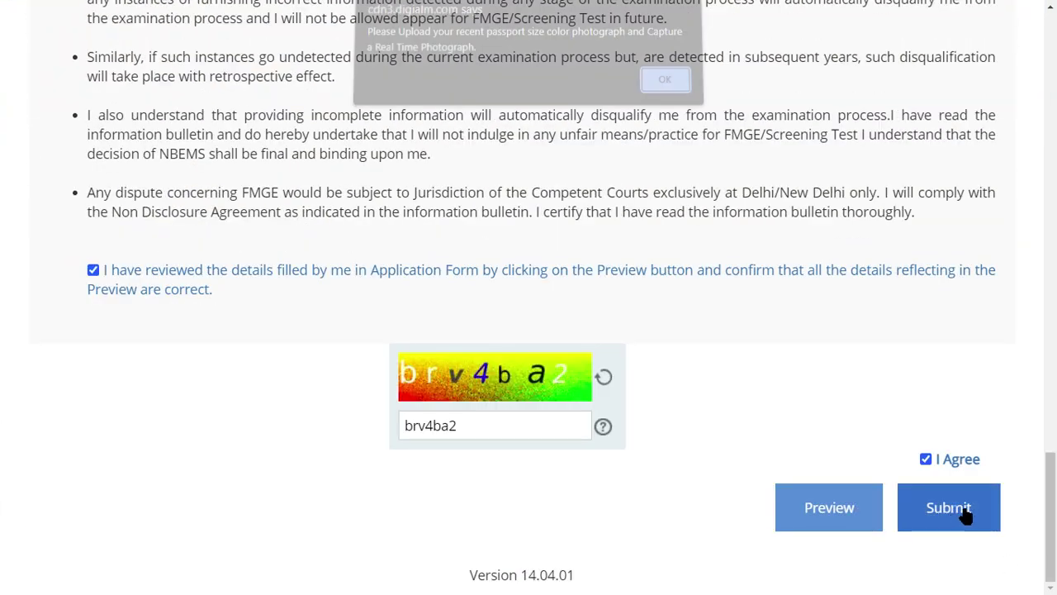
{"action": "left_click", "coordinate": [663, 93]}
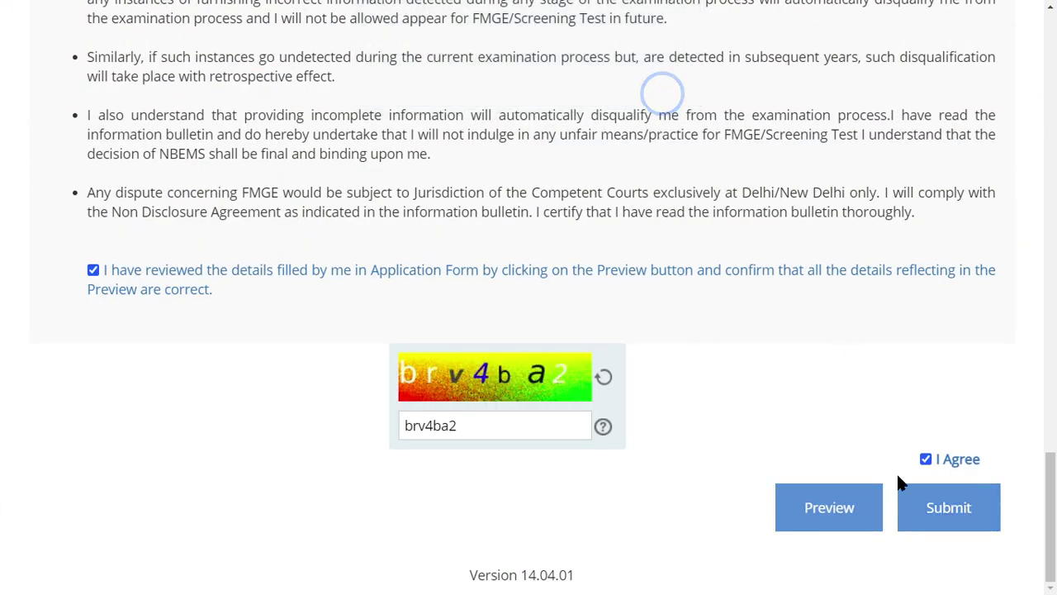
{"action": "left_click", "coordinate": [941, 510]}
{"action": "key", "text": "Return"}
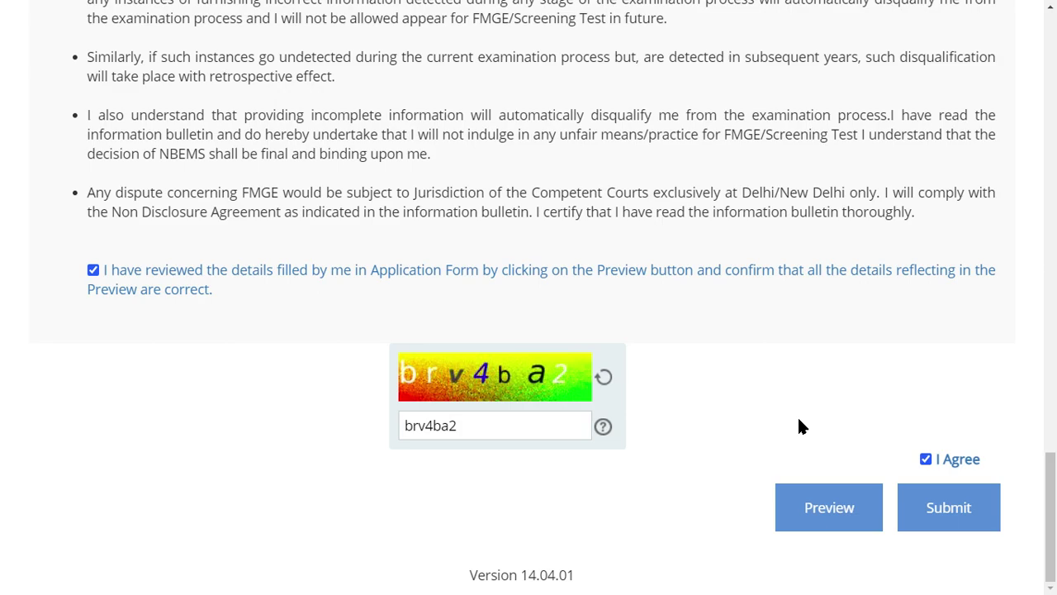